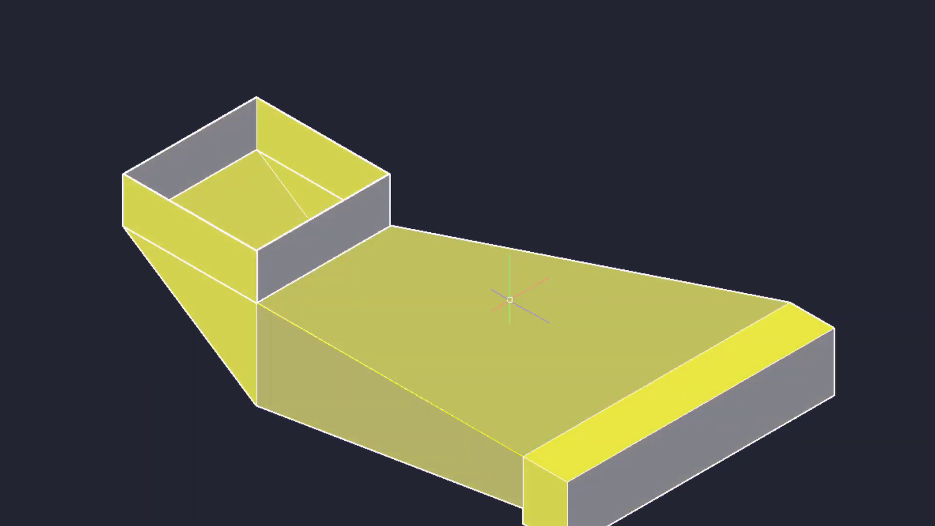
Step: Orbit and zoom the finished yellow hopper to inspect it from several sides
{"action": "middle_click_drag", "start_coordinate": [509, 299], "coordinate": [496, 255]}
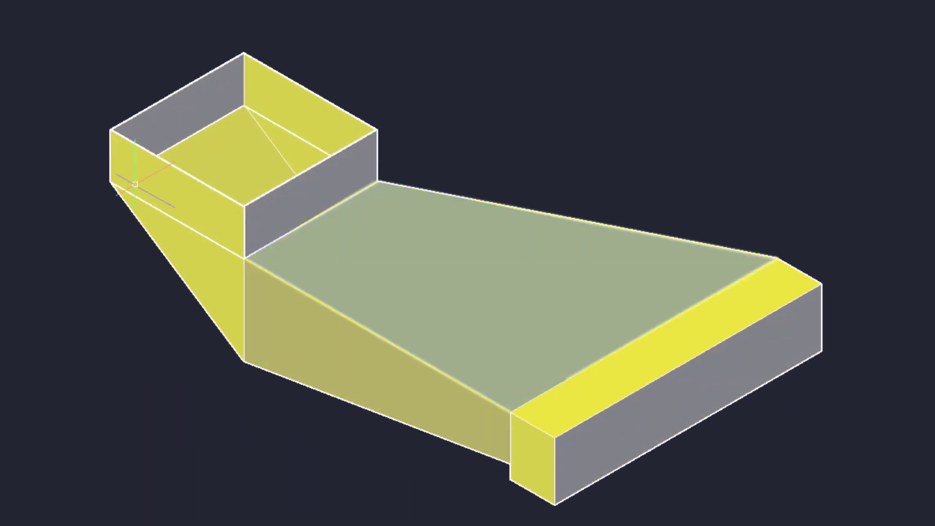
{"action": "middle_click_drag", "start_coordinate": [662, 213], "coordinate": [633, 244], "text": "shift"}
{"action": "mouse_move", "coordinate": [837, 328]}
{"action": "middle_mouse_down", "text": "shift"}
{"action": "mouse_move", "coordinate": [575, 318]}
{"action": "mouse_move", "coordinate": [426, 265]}
{"action": "mouse_move", "coordinate": [416, 162]}
{"action": "mouse_move", "coordinate": [403, 227]}
{"action": "mouse_move", "coordinate": [619, 284]}
{"action": "mouse_move", "coordinate": [144, 270]}
{"action": "mouse_move", "coordinate": [329, 399]}
{"action": "mouse_move", "coordinate": [342, 236]}
{"action": "mouse_move", "coordinate": [451, 271]}
{"action": "mouse_move", "coordinate": [338, 346]}
{"action": "mouse_move", "coordinate": [344, 440]}
{"action": "mouse_move", "coordinate": [636, 247]}
{"action": "mouse_move", "coordinate": [396, 271]}
{"action": "mouse_move", "coordinate": [584, 299]}
{"action": "mouse_move", "coordinate": [839, 282]}
{"action": "mouse_move", "coordinate": [563, 313]}
{"action": "mouse_move", "coordinate": [390, 223]}
{"action": "mouse_move", "coordinate": [742, 200]}
{"action": "mouse_move", "coordinate": [662, 169]}
{"action": "middle_mouse_up", "text": "shift"}
{"action": "mouse_move", "coordinate": [907, 185]}
{"action": "middle_mouse_down", "text": "shift"}
{"action": "mouse_move", "coordinate": [545, 151]}
{"action": "mouse_move", "coordinate": [268, 168]}
{"action": "mouse_move", "coordinate": [637, 196]}
{"action": "mouse_move", "coordinate": [813, 183]}
{"action": "mouse_move", "coordinate": [663, 261]}
{"action": "mouse_move", "coordinate": [717, 219]}
{"action": "mouse_move", "coordinate": [614, 190]}
{"action": "mouse_move", "coordinate": [657, 83]}
{"action": "mouse_move", "coordinate": [446, 104]}
{"action": "mouse_move", "coordinate": [380, 200]}
{"action": "mouse_move", "coordinate": [272, 246]}
{"action": "mouse_move", "coordinate": [313, 253]}
{"action": "middle_mouse_up", "text": "shift"}
{"action": "scroll", "coordinate": [272, 247], "scroll_direction": "up", "scroll_amount": 3}
{"action": "scroll", "coordinate": [271, 247], "scroll_direction": "down", "scroll_amount": 2}
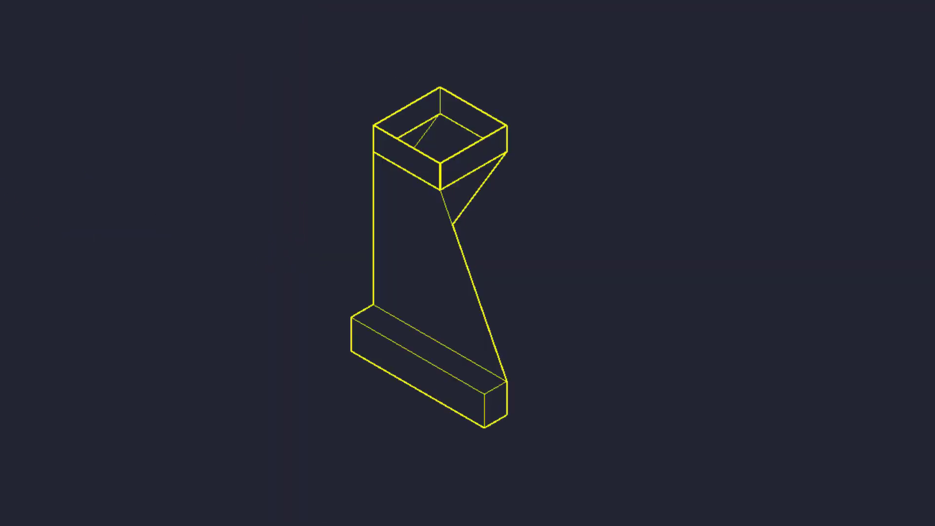
{"action": "scroll", "coordinate": [215, 161], "scroll_direction": "down", "scroll_amount": 1}
{"action": "scroll", "coordinate": [209, 165], "scroll_direction": "up", "scroll_amount": 3}
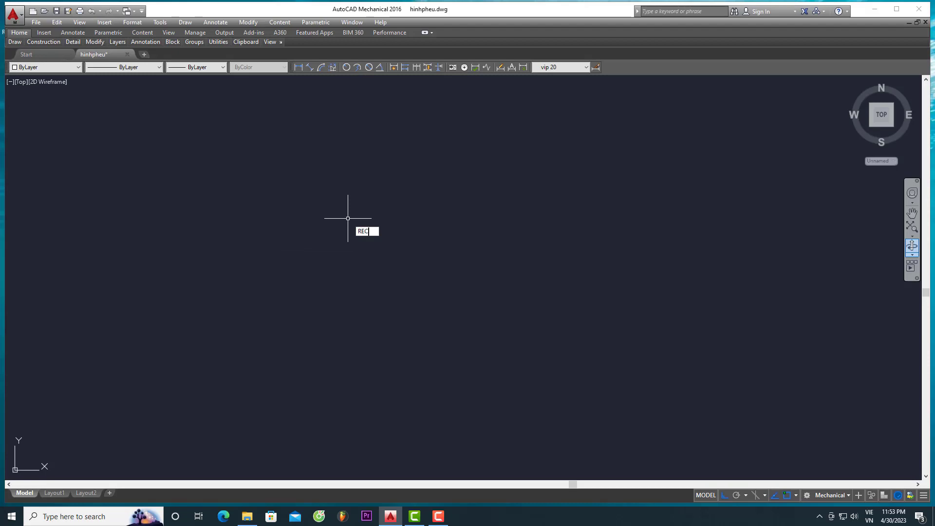
Step: Draw a 300 by 300 square with RECTANG
{"action": "key", "text": "Return"}
{"action": "left_click", "coordinate": [321, 195]}
{"action": "key", "text": "Tab"}
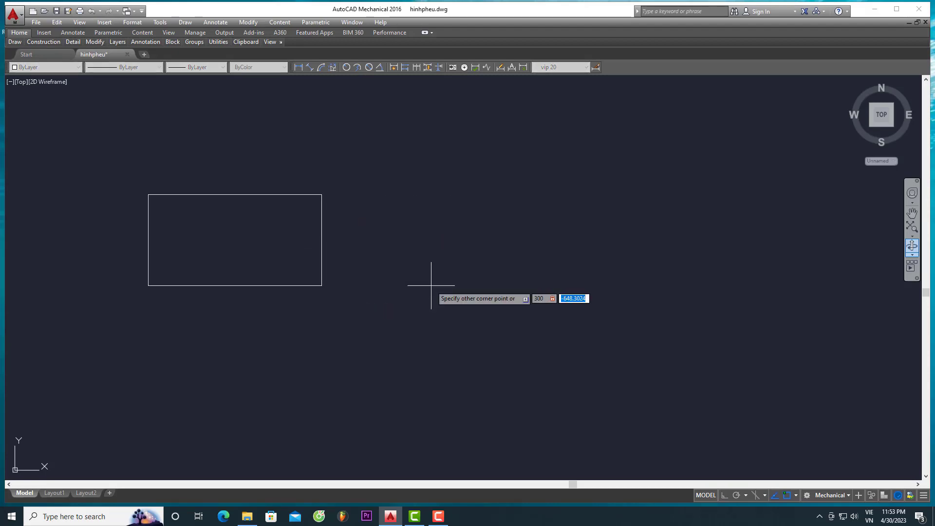
{"action": "key", "text": "Return"}
{"action": "scroll", "coordinate": [372, 193], "scroll_direction": "up", "scroll_amount": 2}
{"action": "middle_click_drag", "start_coordinate": [376, 223], "coordinate": [411, 353]}
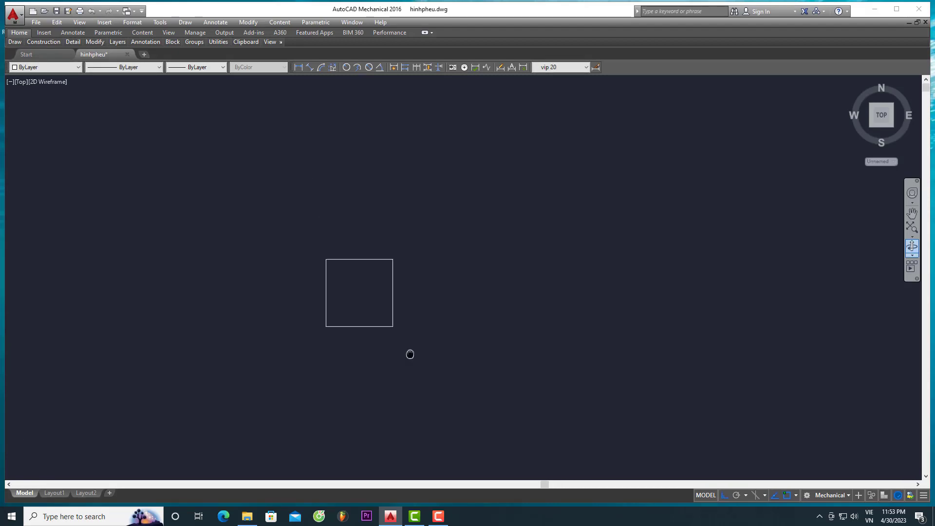
Step: Draw a 600 by 100 rectangle below the square
{"action": "key", "text": "Return"}
{"action": "left_click", "coordinate": [286, 355]}
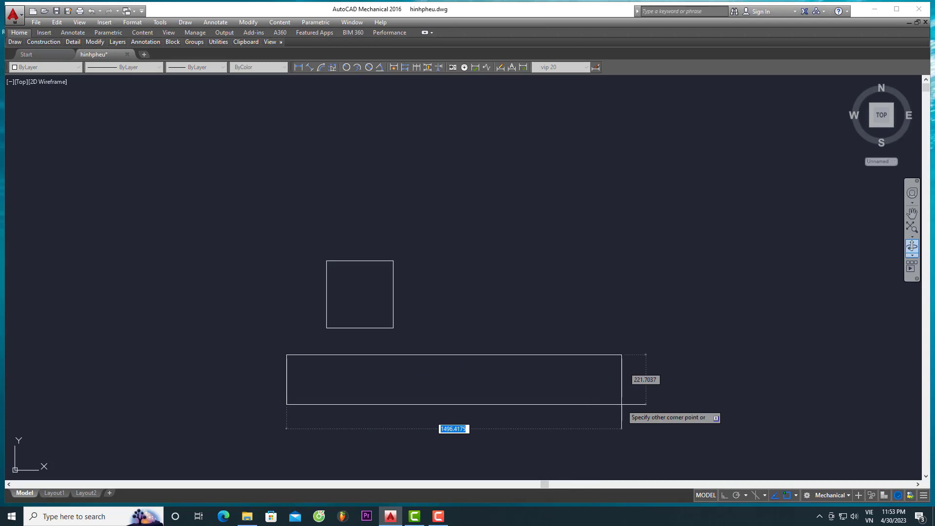
{"action": "type", "text": "600"}
{"action": "key", "text": "Tab"}
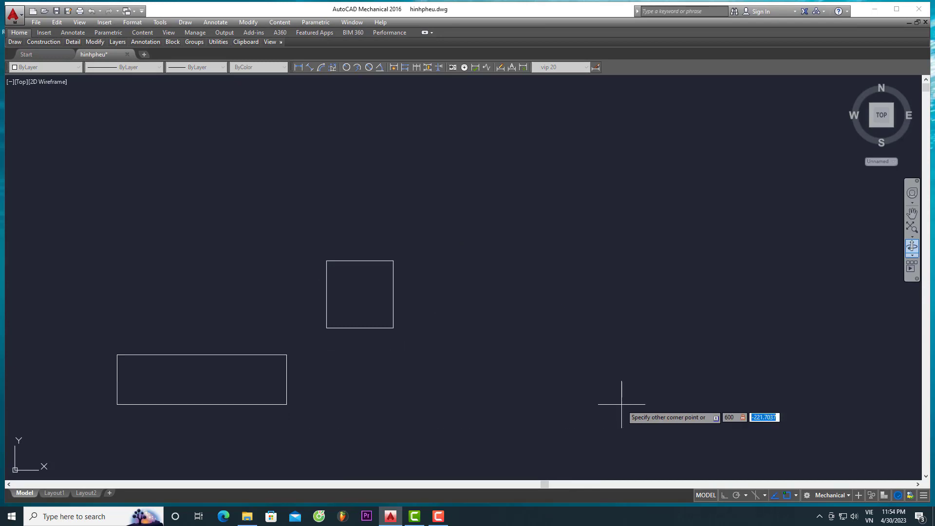
{"action": "key", "text": "Return"}
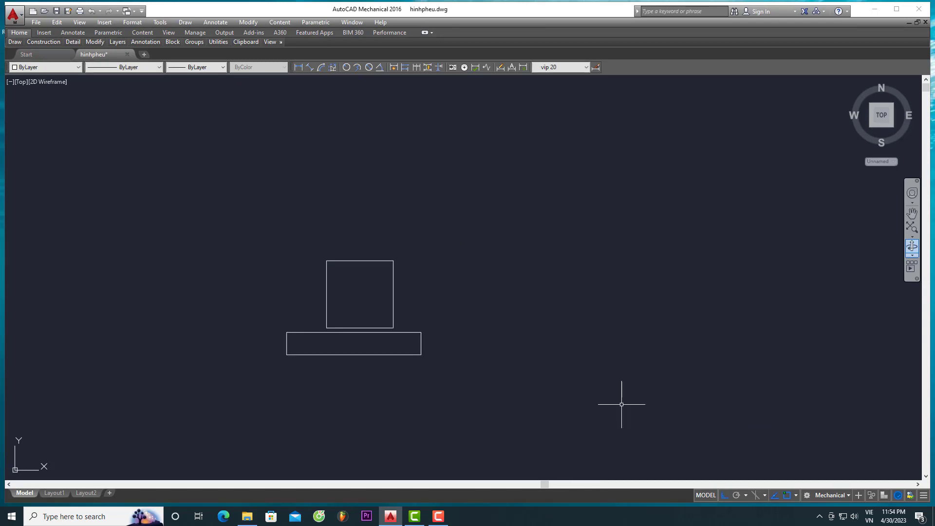
{"action": "scroll", "coordinate": [395, 386], "scroll_direction": "up", "scroll_amount": 2}
Step: Move the long rectangle so its top-left corner meets the square's bottom-right corner
{"action": "left_click_drag", "start_coordinate": [532, 265], "coordinate": [228, 344]}
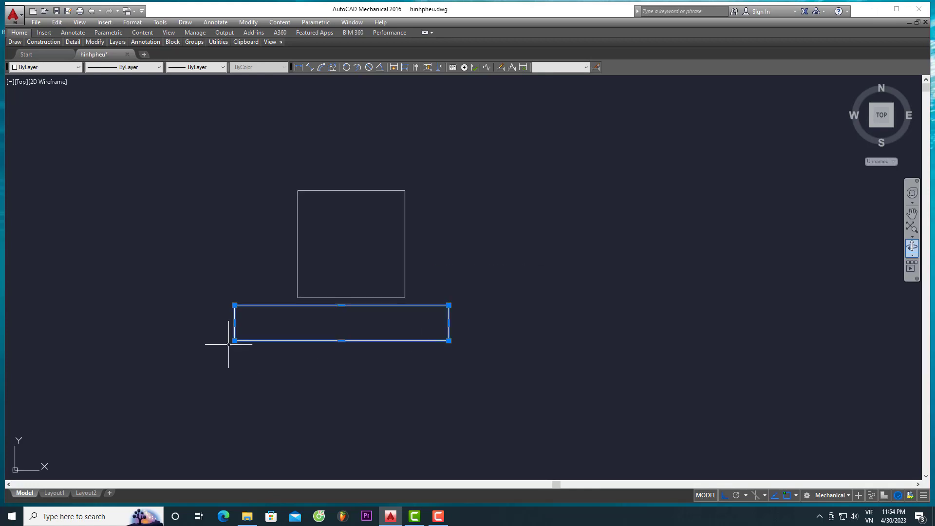
{"action": "type", "text": "m"}
{"action": "key", "text": "Return"}
{"action": "left_click", "coordinate": [235, 305]}
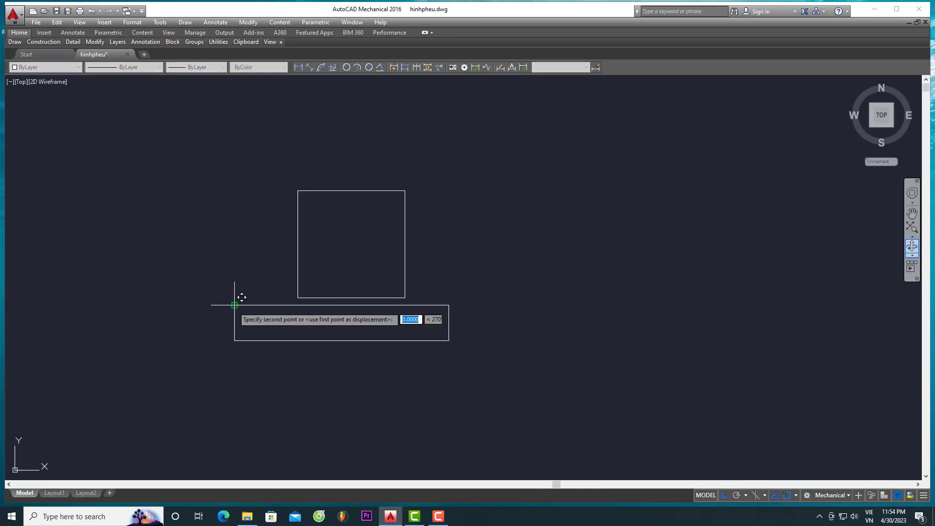
{"action": "left_click", "coordinate": [405, 298]}
Step: Shift the long rectangle 300 units down from the square's corner
{"action": "left_click", "coordinate": [507, 262]}
{"action": "left_click", "coordinate": [441, 355]}
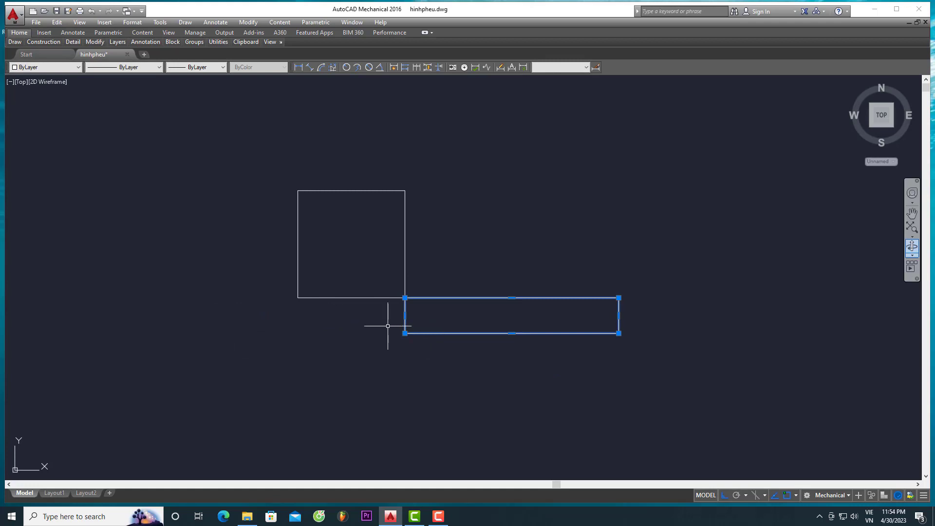
{"action": "type", "text": "co"}
{"action": "key", "text": "Return"}
{"action": "left_click", "coordinate": [404, 297]}
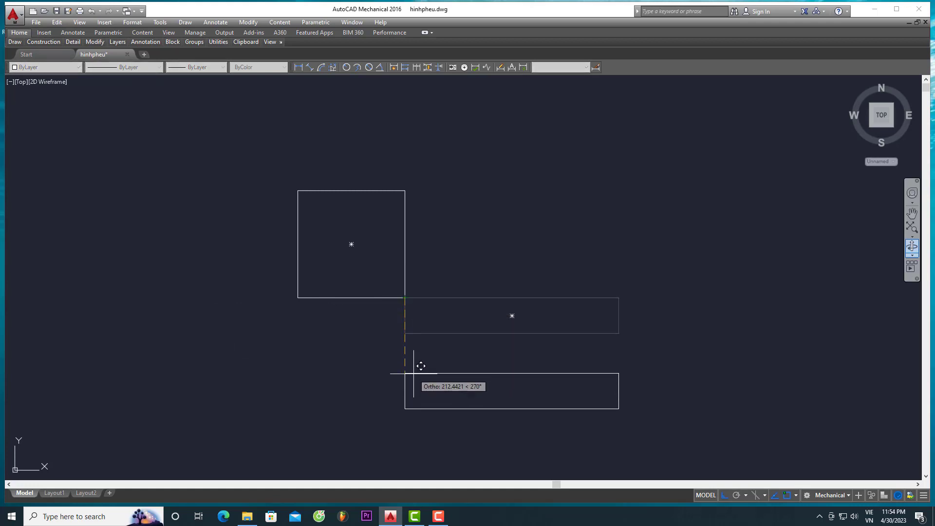
{"action": "type", "text": "4"}
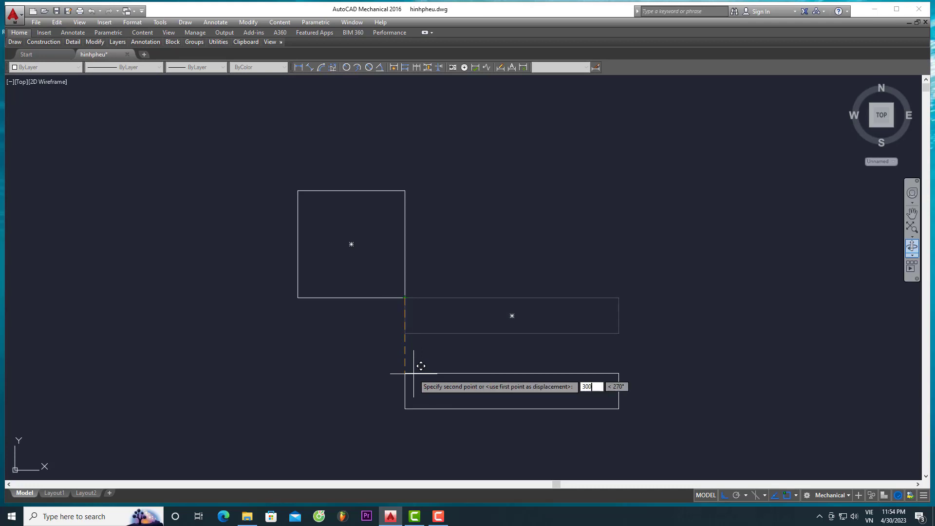
{"action": "key", "text": "Return"}
{"action": "scroll", "coordinate": [423, 317], "scroll_direction": "down", "scroll_amount": 2}
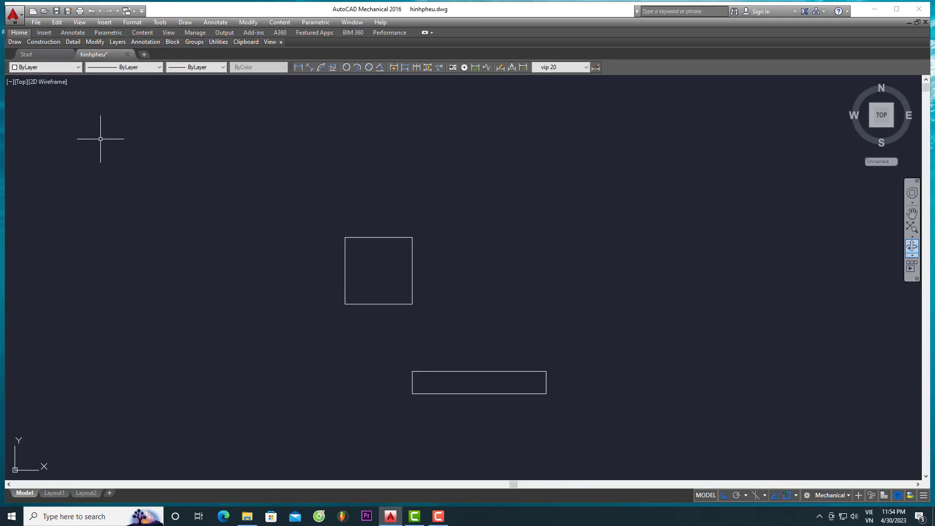
Step: In SW Isometric view, move the long rectangle 400 units down
{"action": "left_click", "coordinate": [20, 83]}
{"action": "left_click", "coordinate": [51, 171]}
{"action": "scroll", "coordinate": [253, 155], "scroll_direction": "down", "scroll_amount": 2}
{"action": "left_click", "coordinate": [450, 207]}
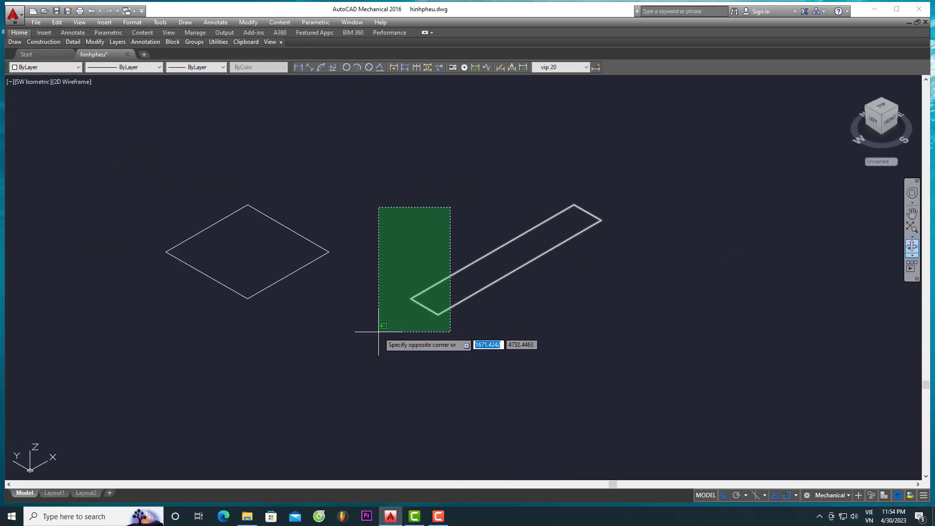
{"action": "left_click", "coordinate": [378, 331]}
{"action": "type", "text": "m"}
{"action": "key", "text": "Return"}
{"action": "left_click", "coordinate": [411, 298]}
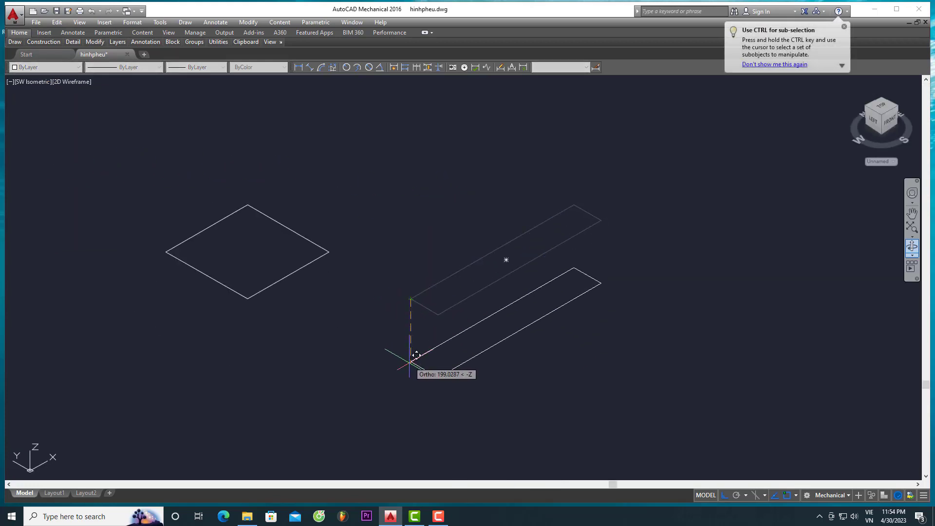
{"action": "type", "text": "400"}
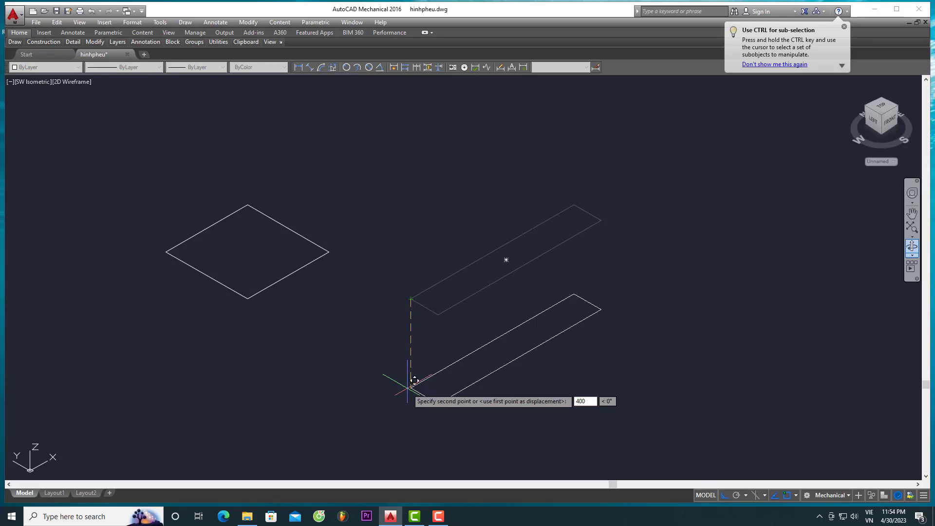
{"action": "key", "text": "Return"}
Step: Copy the square 100 units above itself
{"action": "left_click", "coordinate": [407, 334]}
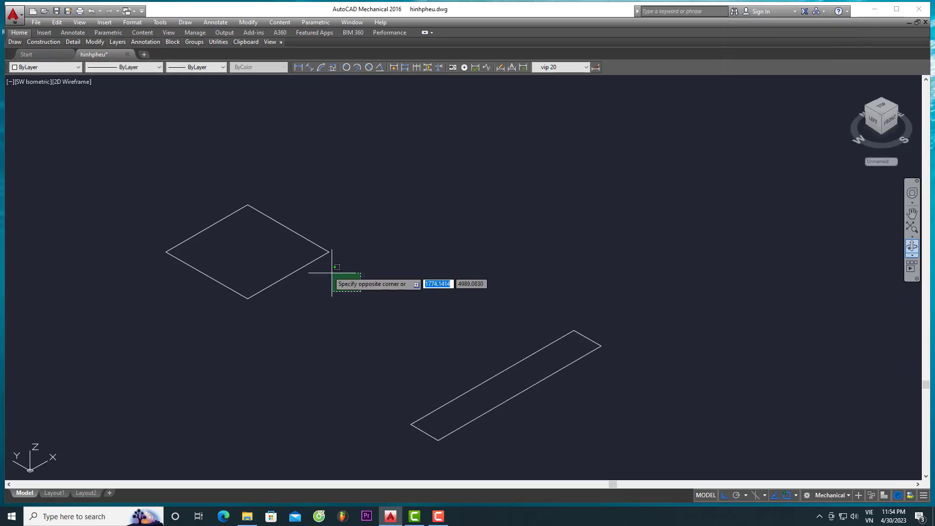
{"action": "left_click", "coordinate": [309, 248]}
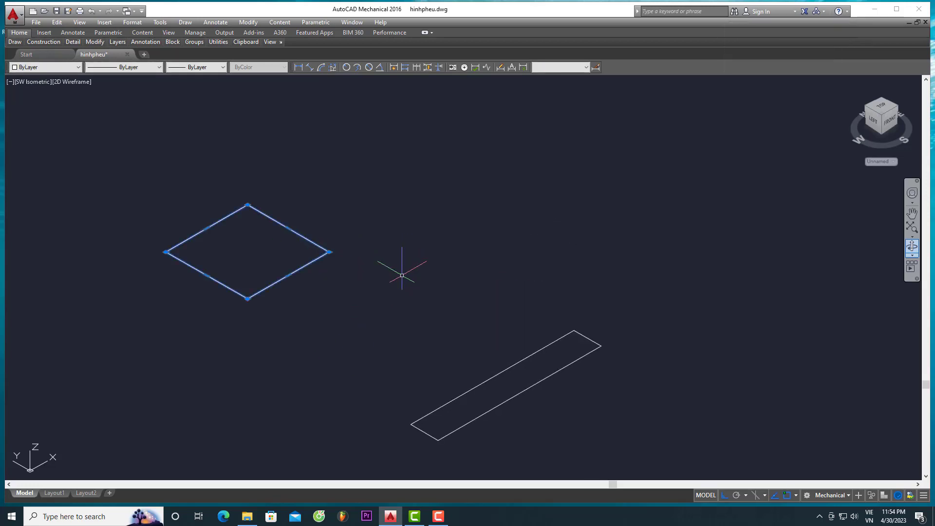
{"action": "key", "text": "Escape"}
{"action": "type", "text": "m"}
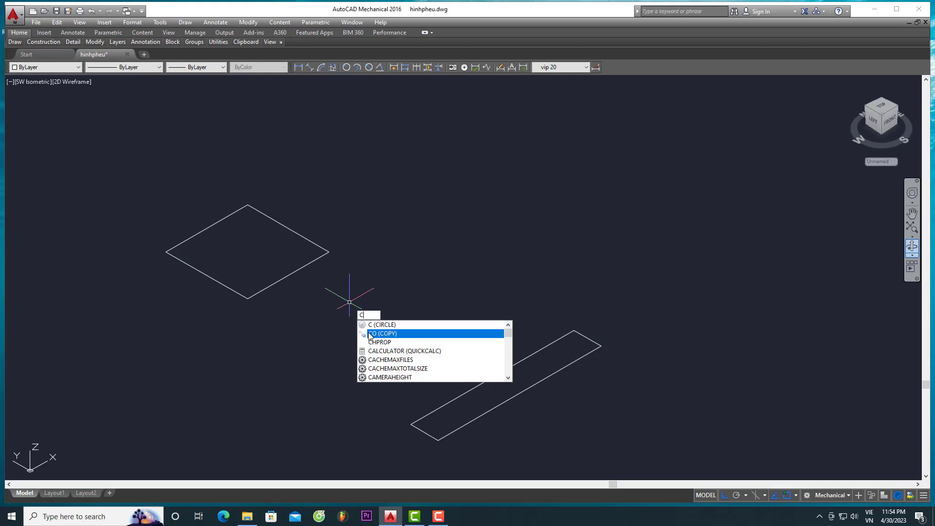
{"action": "key", "text": "Return"}
{"action": "left_click", "coordinate": [328, 253]}
{"action": "key", "text": "Return"}
{"action": "left_click", "coordinate": [330, 253]}
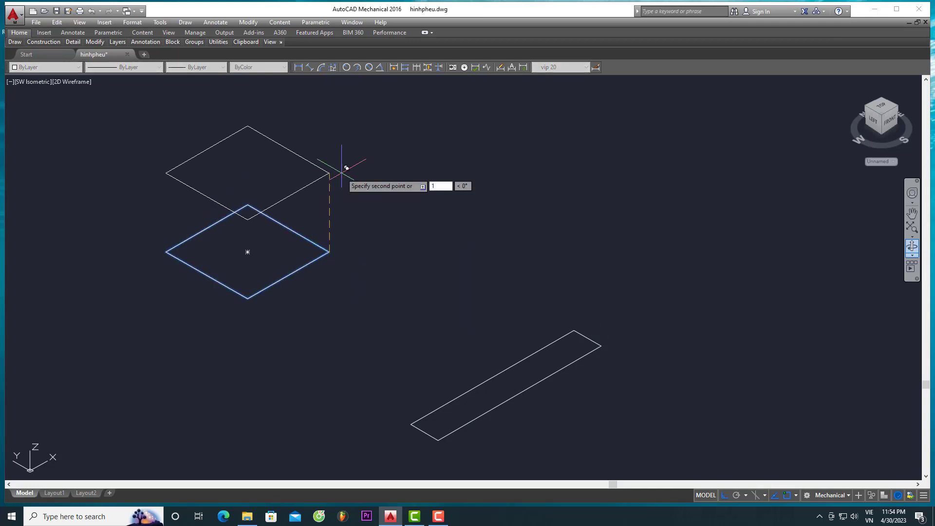
{"action": "key", "text": "Return"}
{"action": "scroll", "coordinate": [398, 199], "scroll_direction": "down", "scroll_amount": 5}
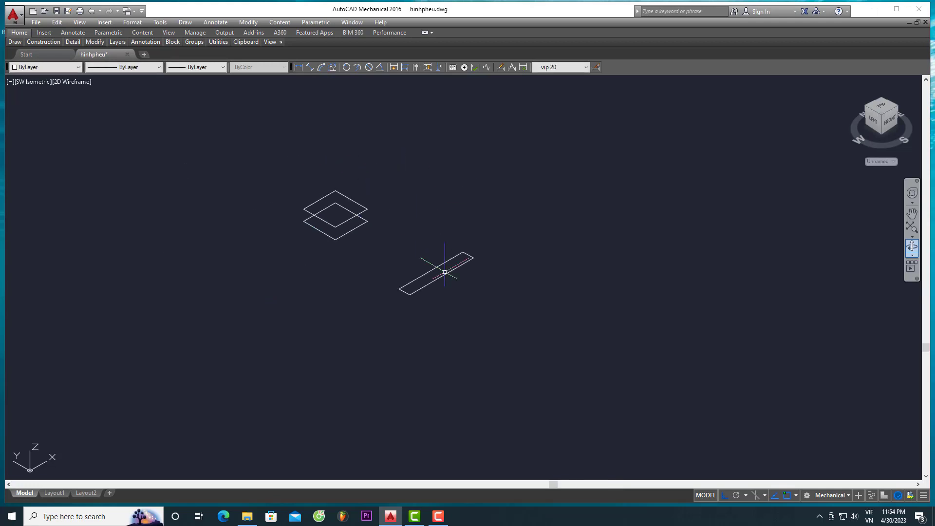
{"action": "scroll", "coordinate": [447, 271], "scroll_direction": "up", "scroll_amount": 5}
Step: Copy the long rectangle to sit just beneath itself
{"action": "left_click", "coordinate": [436, 284]}
{"action": "type", "text": "m"}
{"action": "key", "text": "Return"}
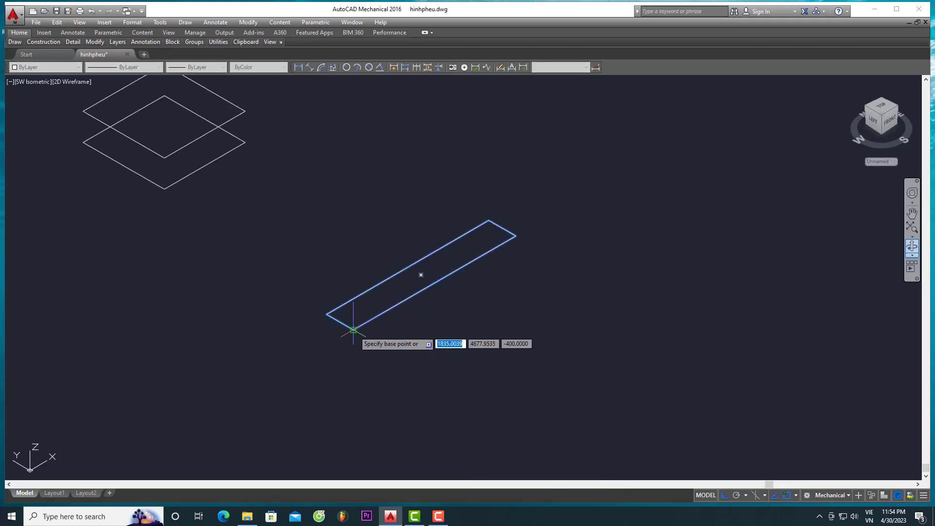
{"action": "left_click", "coordinate": [353, 329]}
{"action": "type", "text": "0"}
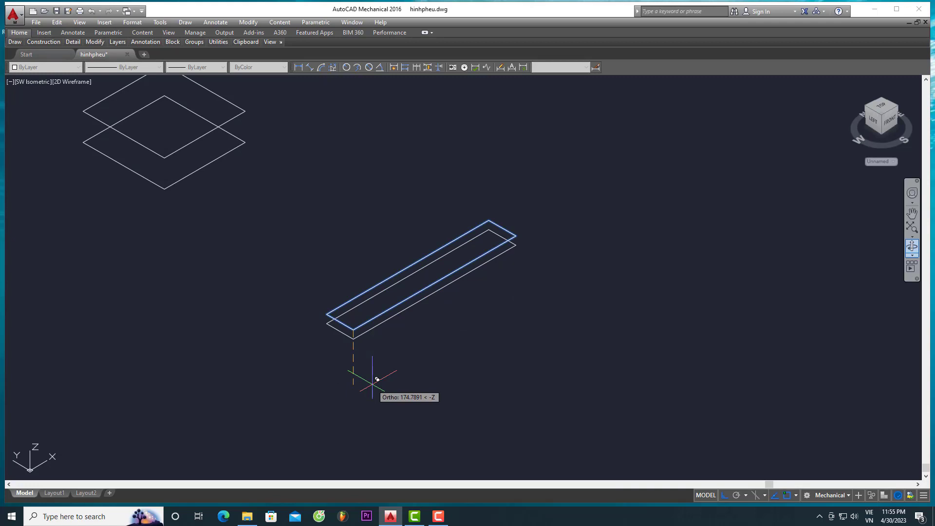
{"action": "key", "text": "Return"}
{"action": "scroll", "coordinate": [309, 233], "scroll_direction": "down", "scroll_amount": 2}
Step: Draw a diagonal line from the square's corner to the rectangle's corner
{"action": "scroll", "coordinate": [261, 268], "scroll_direction": "up", "scroll_amount": 1}
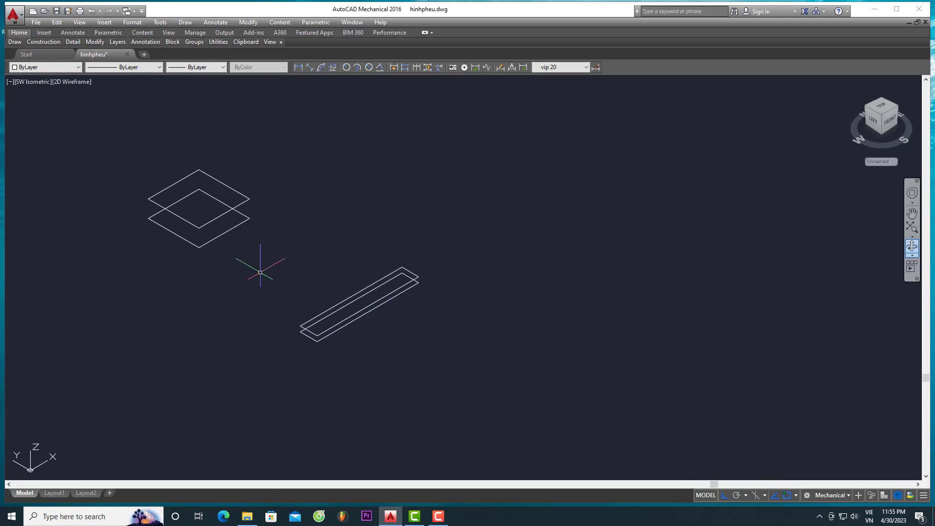
{"action": "scroll", "coordinate": [257, 278], "scroll_direction": "up", "scroll_amount": 1}
{"action": "key", "text": "Return"}
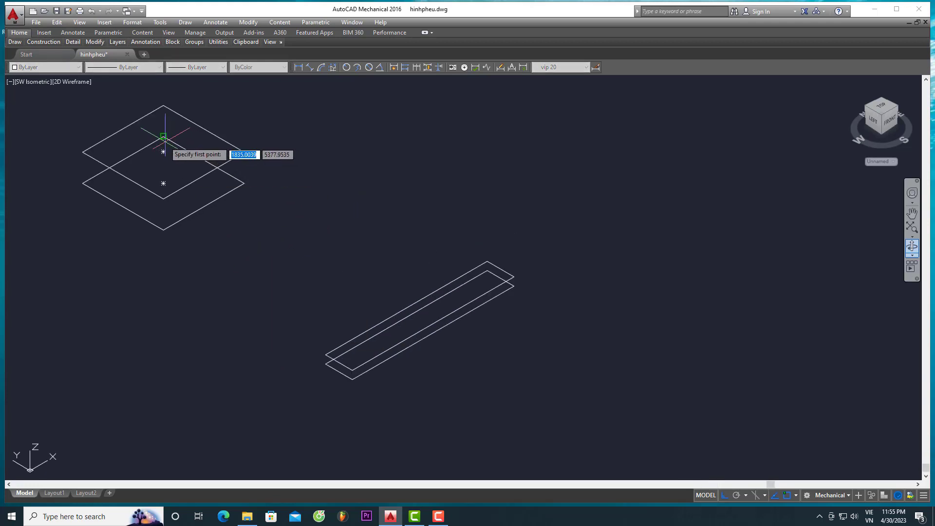
{"action": "left_click", "coordinate": [163, 137]}
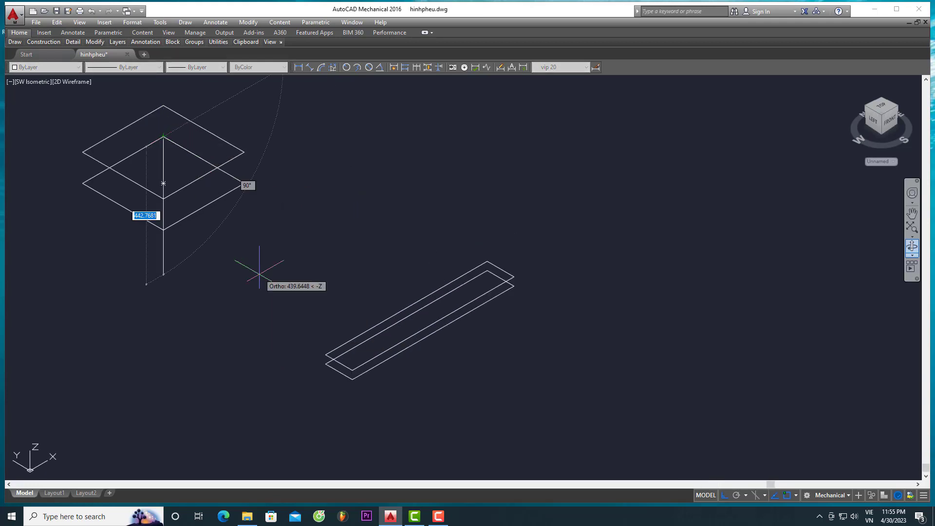
{"action": "left_click", "coordinate": [325, 354]}
{"action": "key", "text": "Return"}
Step: Orbit the view, then return to the SW Isometric view
{"action": "middle_click_drag", "start_coordinate": [288, 237], "coordinate": [437, 235]}
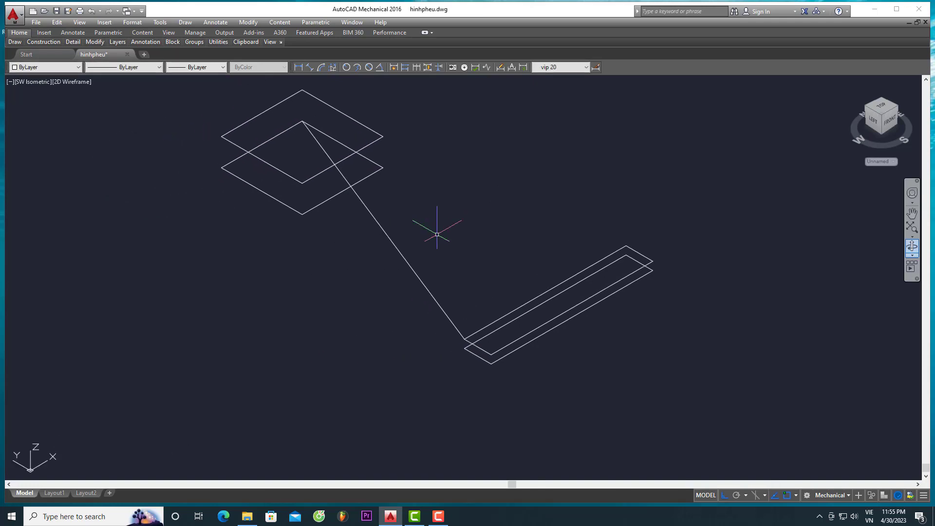
{"action": "left_click", "coordinate": [912, 246]}
{"action": "mouse_move", "coordinate": [616, 309]}
{"action": "left_mouse_down"}
{"action": "mouse_move", "coordinate": [608, 271]}
{"action": "mouse_move", "coordinate": [617, 277]}
{"action": "left_mouse_up"}
{"action": "key", "text": "Escape"}
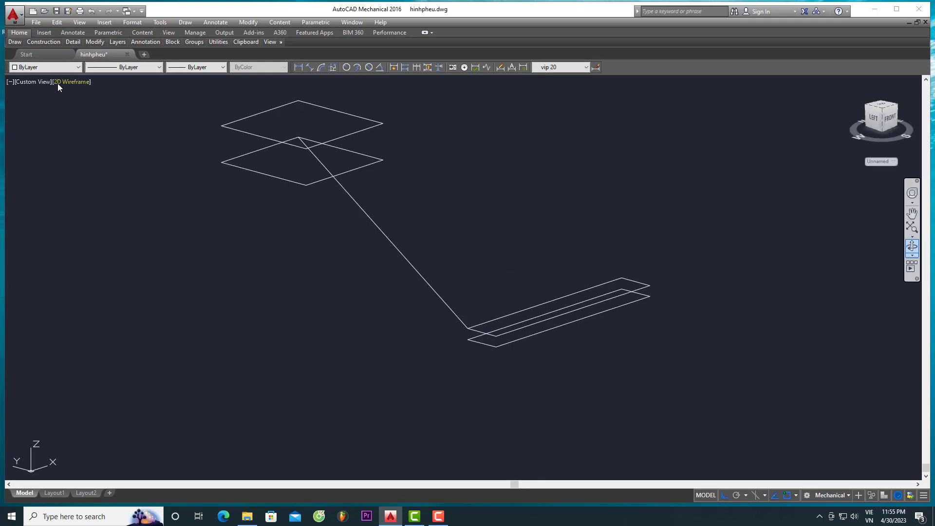
{"action": "left_click", "coordinate": [41, 82]}
{"action": "left_click", "coordinate": [54, 160]}
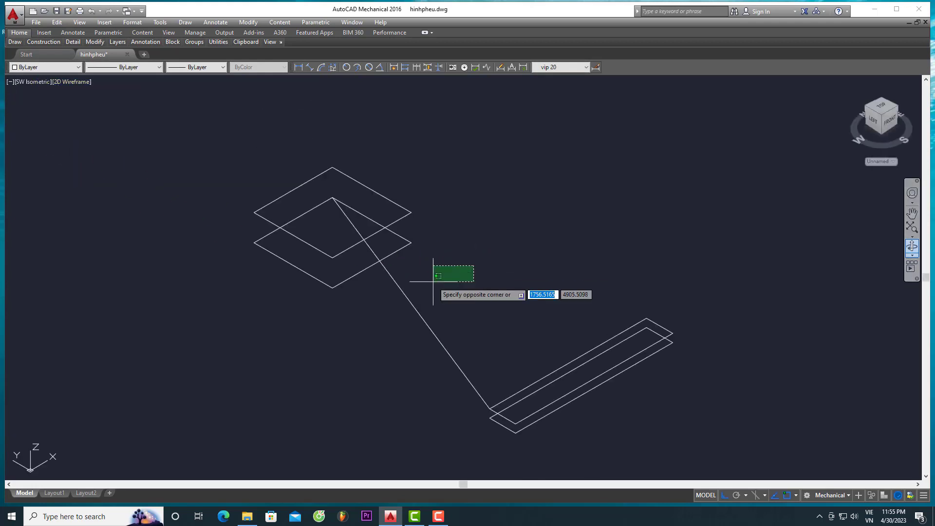
{"action": "scroll", "coordinate": [416, 277], "scroll_direction": "up", "scroll_amount": 2}
Step: Draw a vertical line straight down from the lower square's corner
{"action": "type", "text": "l"}
{"action": "key", "text": "Return"}
{"action": "left_click", "coordinate": [407, 222]}
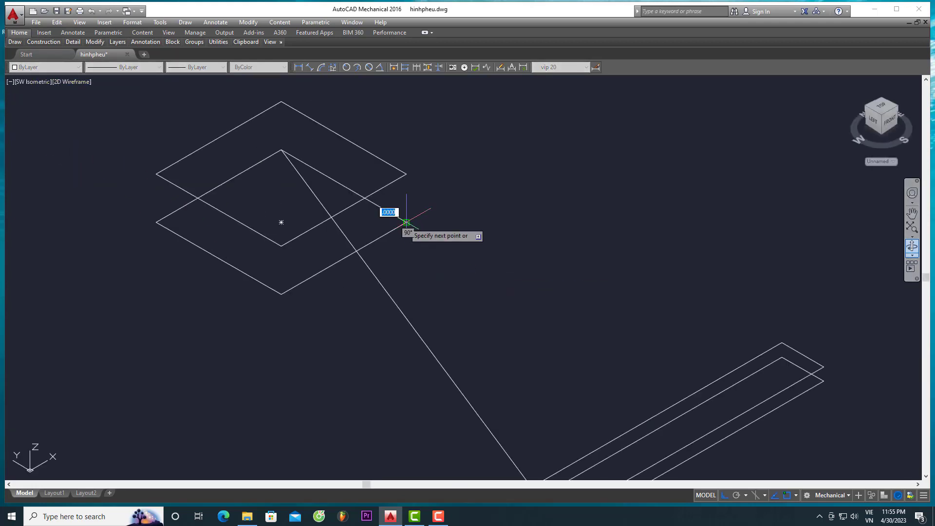
{"action": "left_click", "coordinate": [394, 399]}
{"action": "key", "text": "Return"}
{"action": "scroll", "coordinate": [419, 350], "scroll_direction": "up", "scroll_amount": 2}
{"action": "type", "text": "TR"}
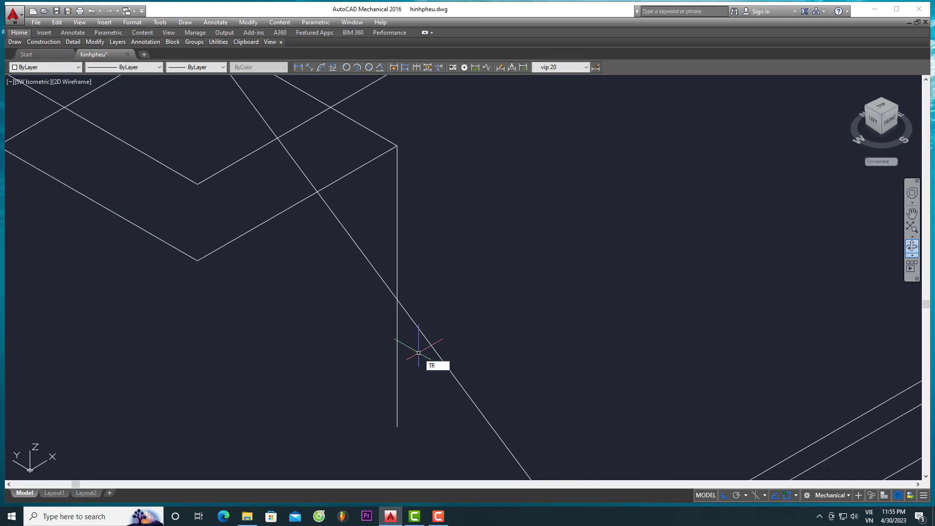
Step: Attempt to trim the vertical line using the diagonal as cutting edge, cancelling twice
{"action": "key", "text": "Return"}
{"action": "left_click", "coordinate": [420, 329]}
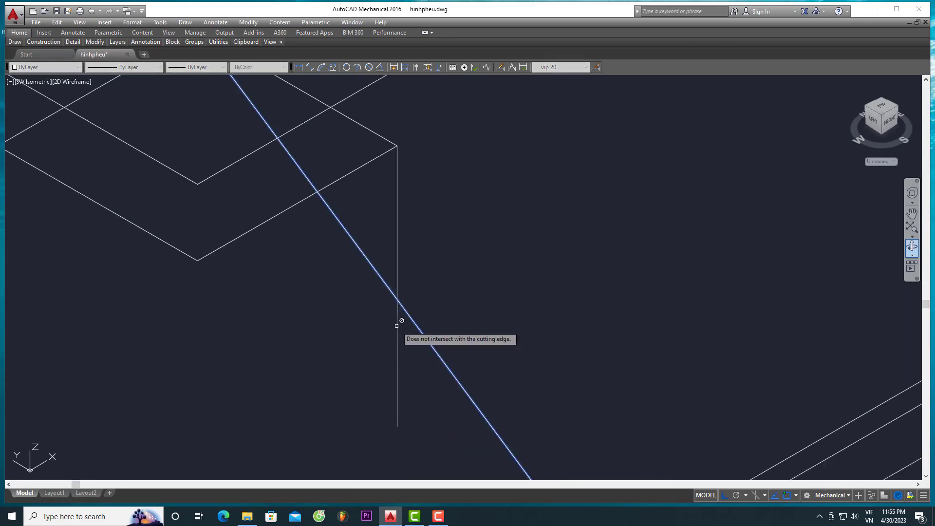
{"action": "key", "text": "Escape"}
{"action": "scroll", "coordinate": [393, 320], "scroll_direction": "down", "scroll_amount": 3}
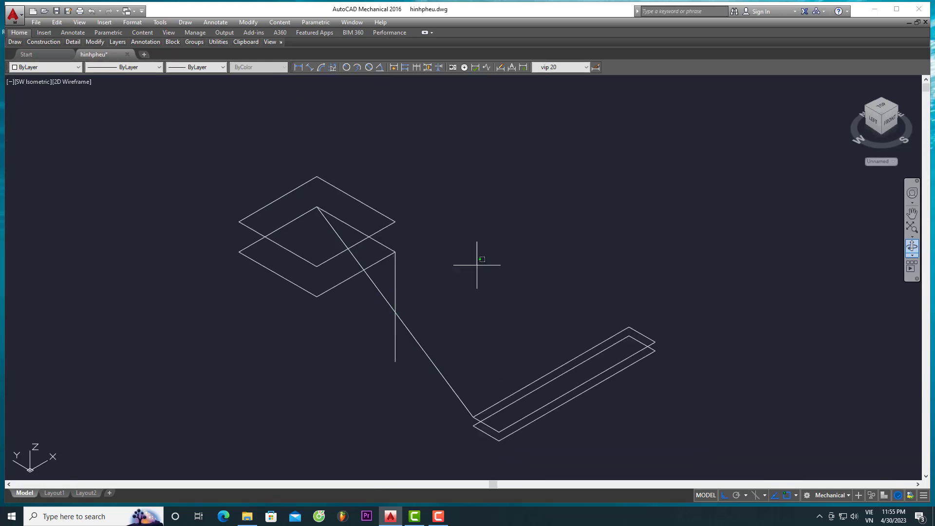
{"action": "type", "text": "TR"}
{"action": "key", "text": "Return"}
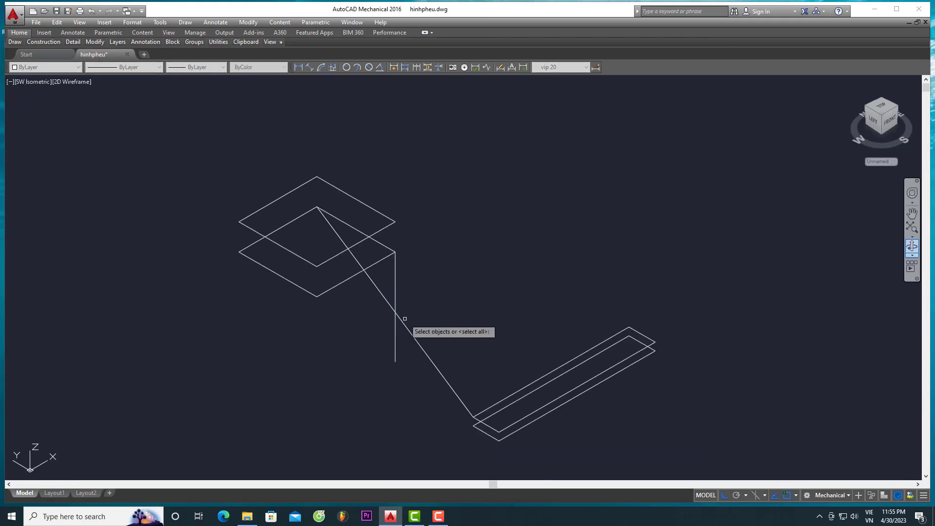
{"action": "left_click", "coordinate": [403, 321]}
{"action": "key", "text": "Escape"}
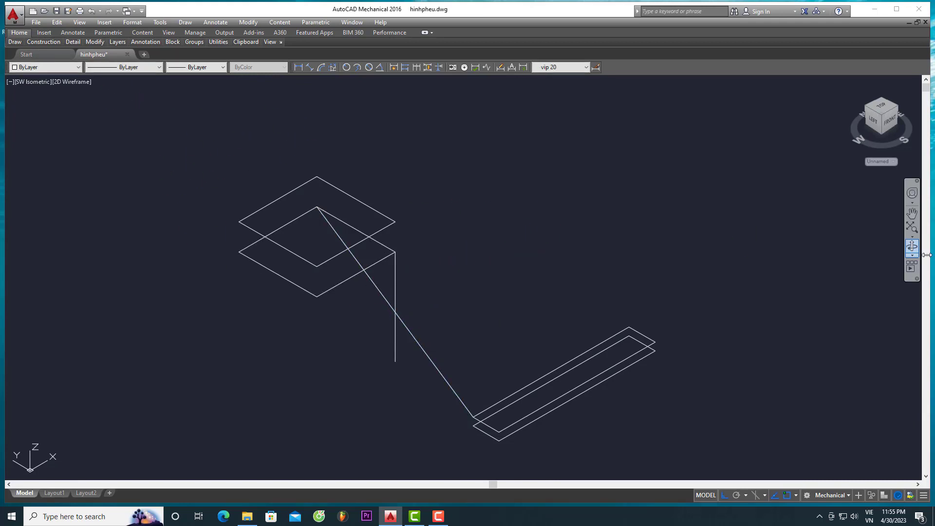
Step: Orbit the model and start TRIM again with all lines as cutting edges
{"action": "left_click", "coordinate": [910, 250]}
{"action": "mouse_move", "coordinate": [601, 217]}
{"action": "left_mouse_down"}
{"action": "mouse_move", "coordinate": [776, 227]}
{"action": "mouse_move", "coordinate": [513, 238]}
{"action": "mouse_move", "coordinate": [400, 305]}
{"action": "left_mouse_up"}
{"action": "key", "text": "Escape"}
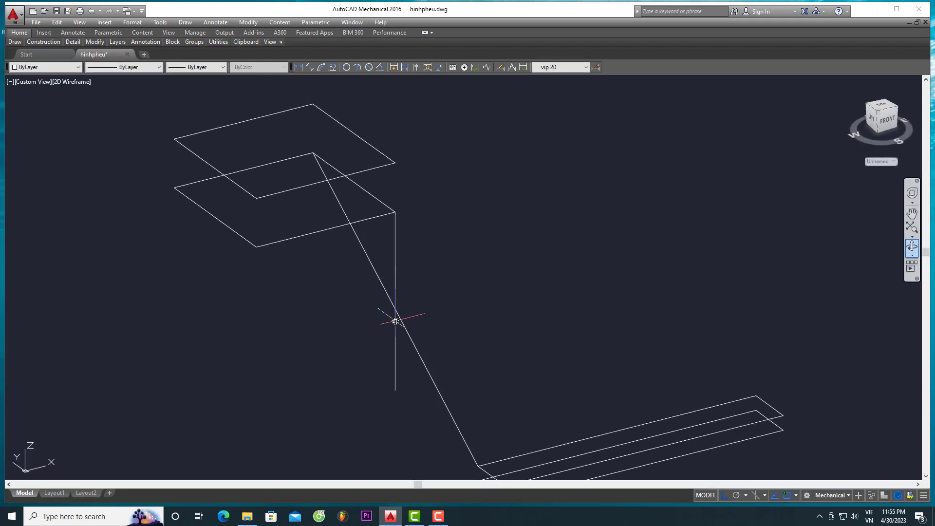
{"action": "type", "text": "TR"}
{"action": "key", "text": "Return"}
{"action": "key", "text": "Return"}
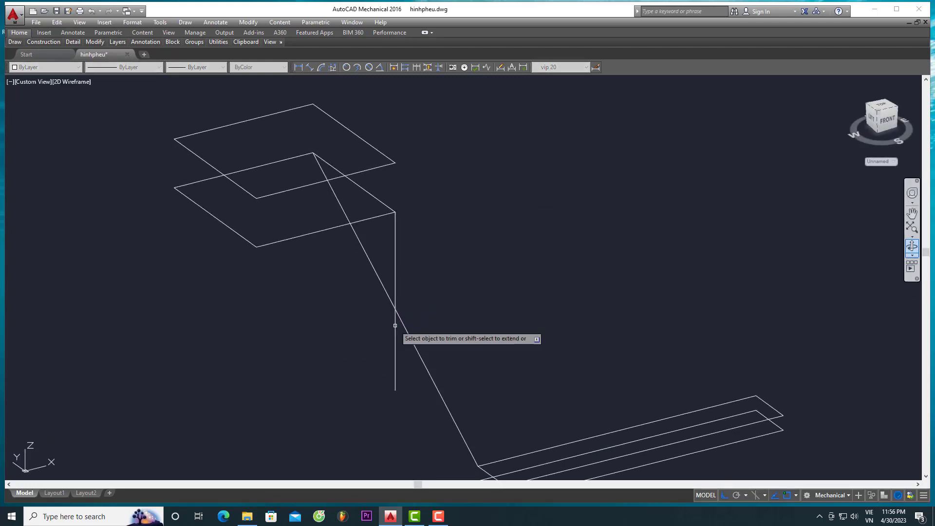
{"action": "key", "text": "Escape"}
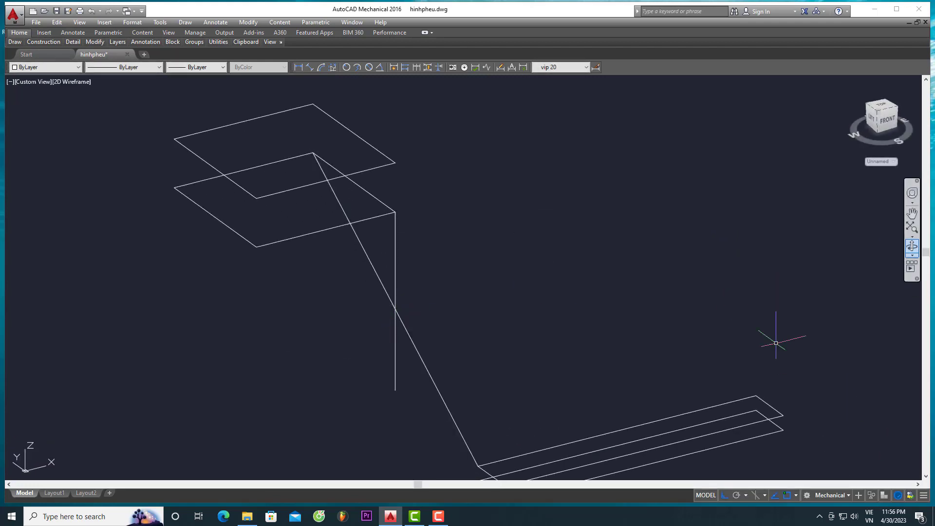
{"action": "scroll", "coordinate": [776, 343], "scroll_direction": "down", "scroll_amount": 1}
{"action": "scroll", "coordinate": [689, 299], "scroll_direction": "down", "scroll_amount": 1}
Step: Switch to the 3D Modeling workspace, trying then cancelling an Object UCS
{"action": "left_click", "coordinate": [848, 495]}
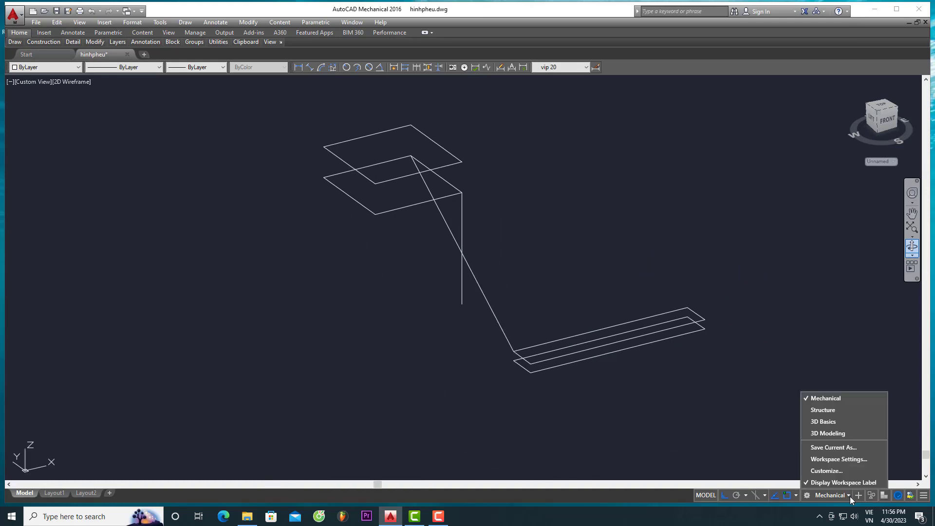
{"action": "left_click", "coordinate": [828, 433]}
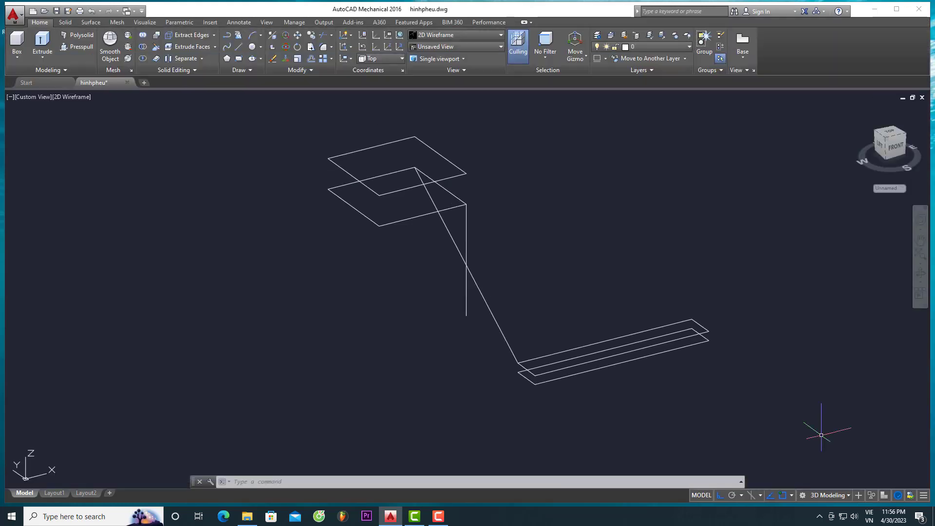
{"action": "left_click", "coordinate": [352, 59]}
{"action": "left_click", "coordinate": [350, 94]}
{"action": "scroll", "coordinate": [472, 292], "scroll_direction": "up", "scroll_amount": 4}
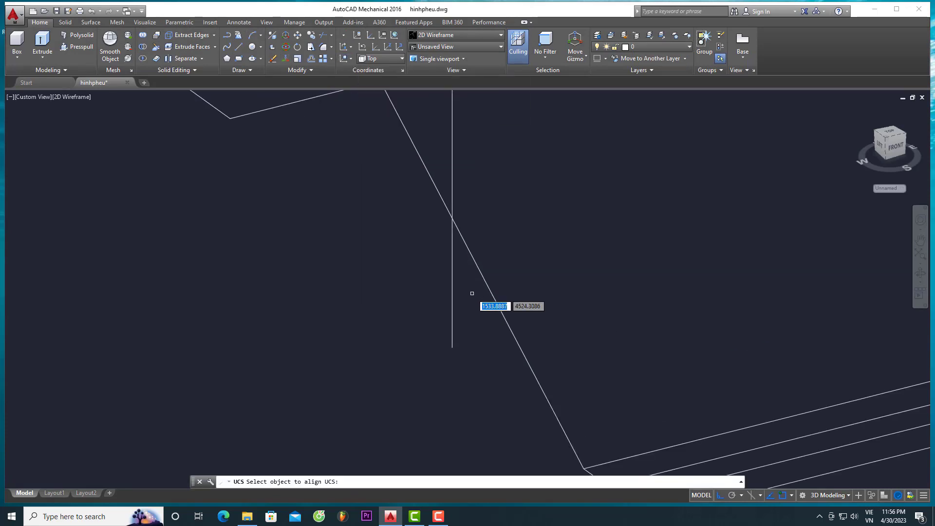
{"action": "key", "text": "Escape"}
Step: Align the UCS to View and trim the vertical line below the diagonal
{"action": "key", "text": "Return"}
{"action": "key", "text": "Return"}
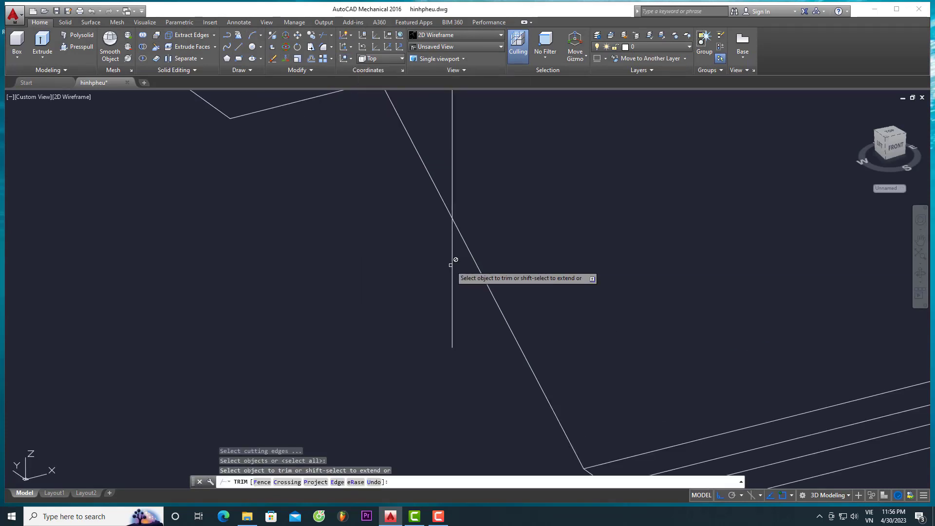
{"action": "left_click", "coordinate": [453, 250]}
{"action": "key", "text": "Escape"}
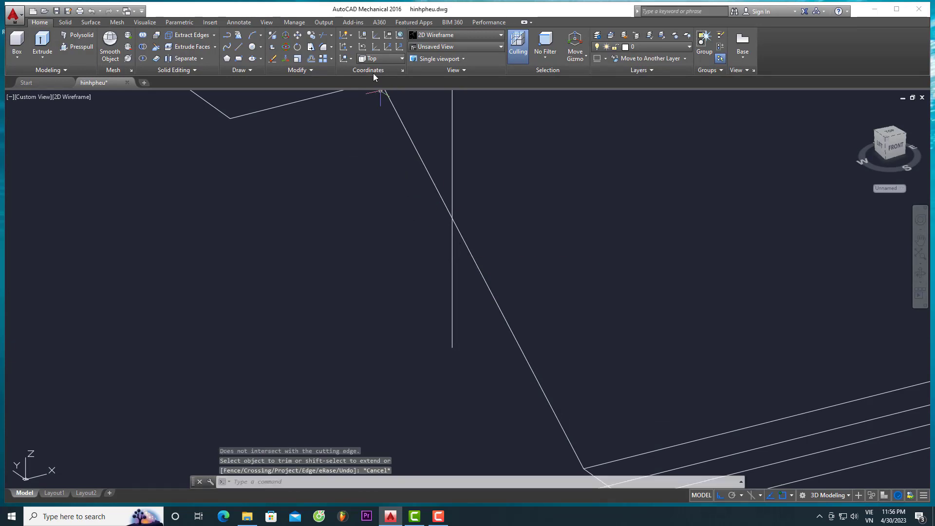
{"action": "left_click", "coordinate": [345, 59]}
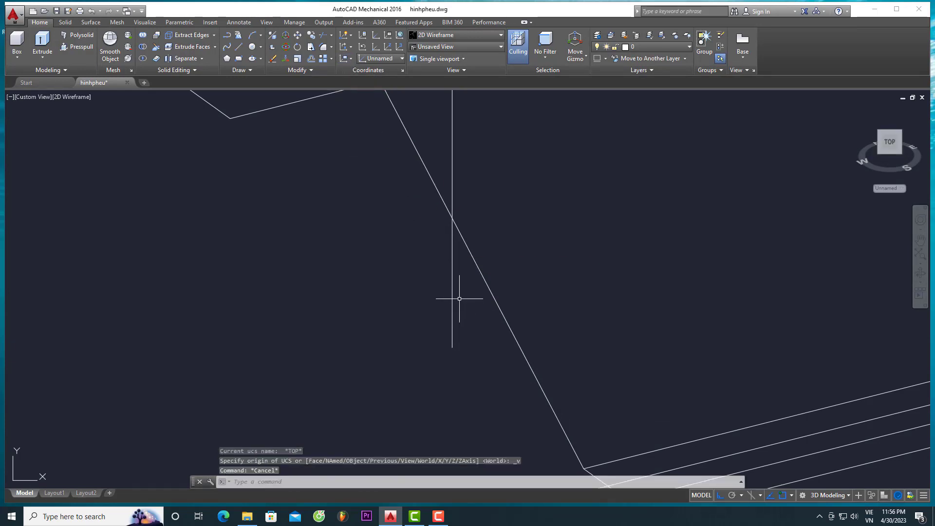
{"action": "type", "text": "TR"}
{"action": "key", "text": "Return"}
{"action": "key", "text": "Return"}
{"action": "left_click", "coordinate": [452, 270]}
{"action": "scroll", "coordinate": [444, 300], "scroll_direction": "down", "scroll_amount": 5}
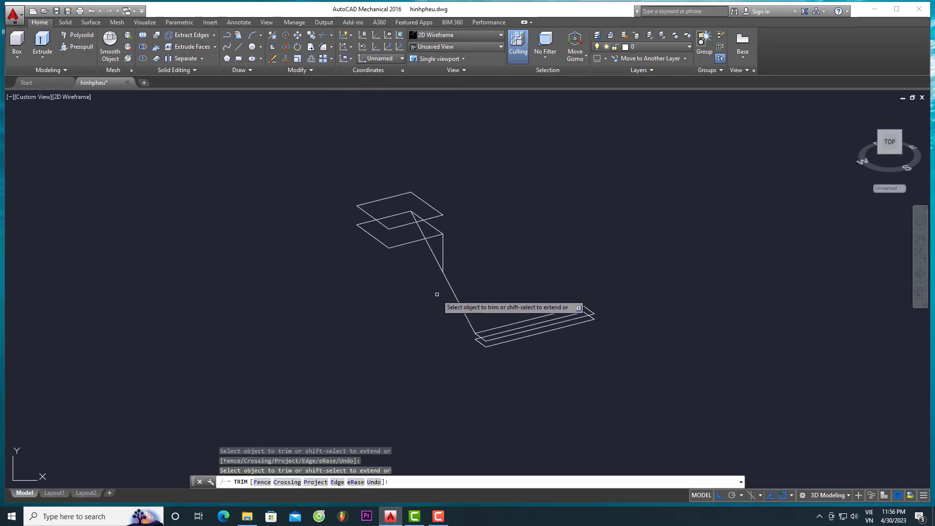
{"action": "scroll", "coordinate": [443, 276], "scroll_direction": "up", "scroll_amount": 3}
{"action": "key", "text": "Escape"}
Step: Close the command line and bring up the preset view list
{"action": "scroll", "coordinate": [444, 276], "scroll_direction": "down", "scroll_amount": 2}
{"action": "left_click", "coordinate": [199, 482]}
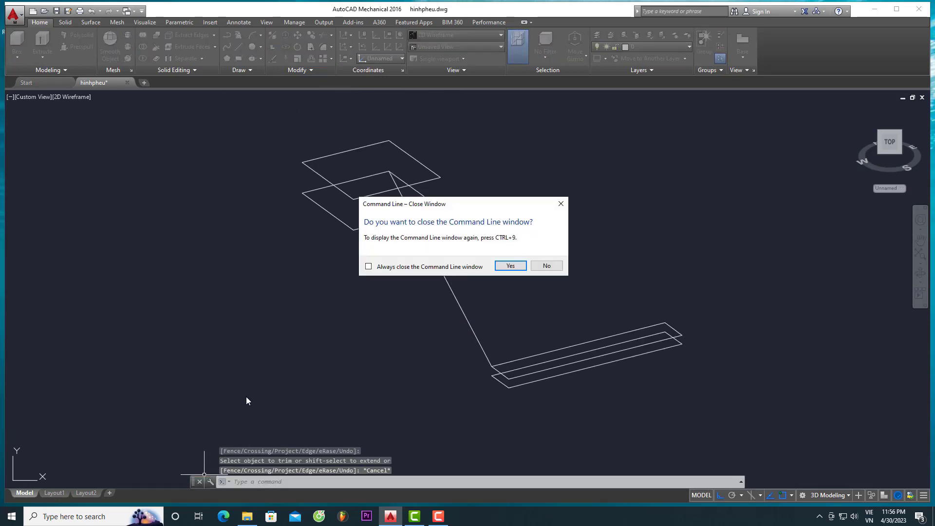
{"action": "left_click", "coordinate": [520, 265]}
{"action": "scroll", "coordinate": [389, 287], "scroll_direction": "up", "scroll_amount": 2}
{"action": "scroll", "coordinate": [423, 291], "scroll_direction": "down", "scroll_amount": 4}
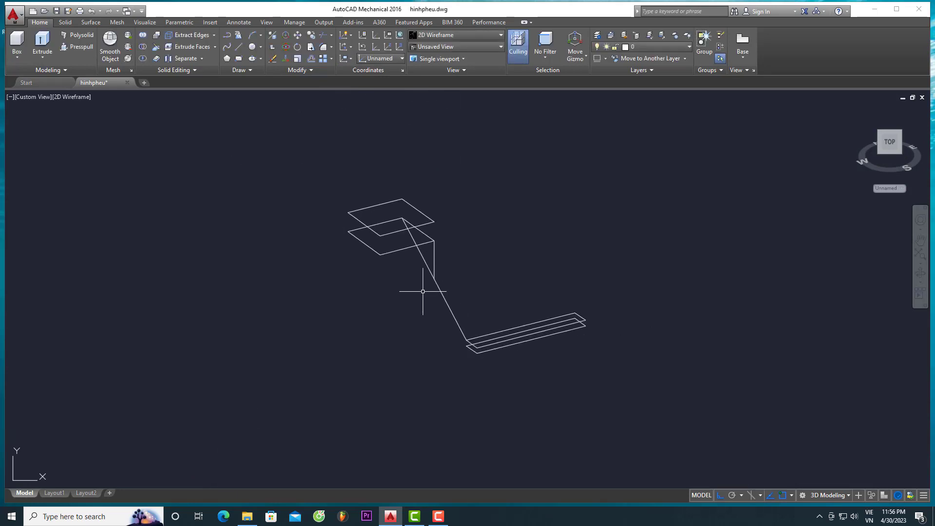
{"action": "left_click", "coordinate": [34, 97]}
Step: In southwest isometric view, copy the diagonal and vertical line pair to the lower square's left corner
{"action": "left_click", "coordinate": [47, 184]}
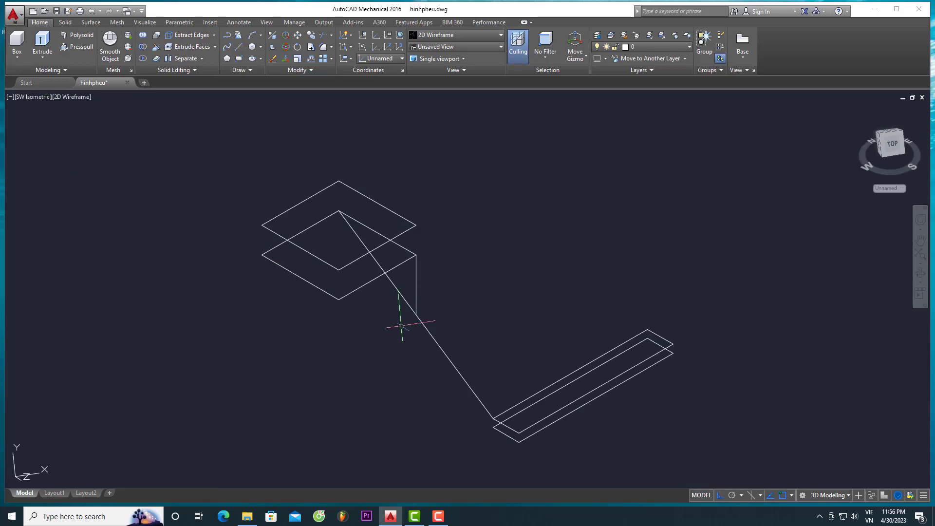
{"action": "scroll", "coordinate": [399, 326], "scroll_direction": "up", "scroll_amount": 4}
{"action": "scroll", "coordinate": [401, 328], "scroll_direction": "down", "scroll_amount": 3}
{"action": "left_click", "coordinate": [457, 285]}
{"action": "left_click", "coordinate": [378, 304]}
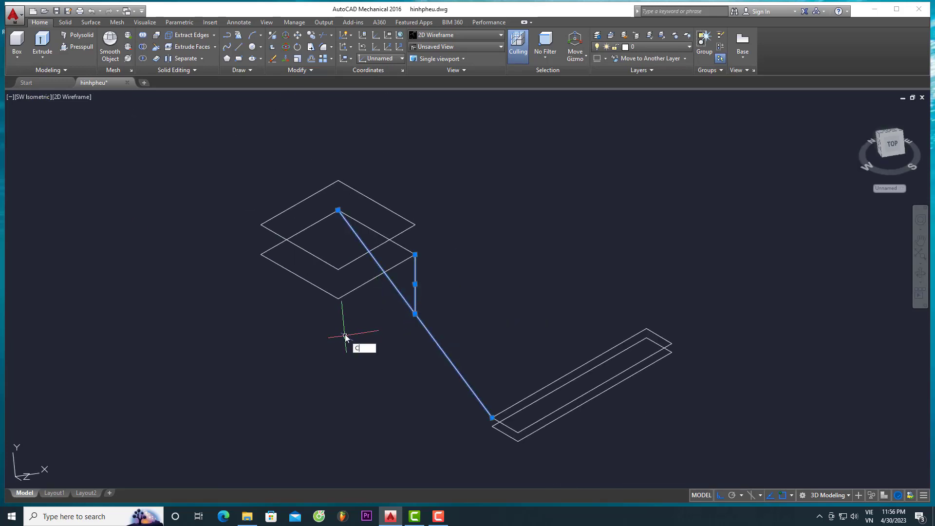
{"action": "type", "text": "o"}
{"action": "key", "text": "Return"}
{"action": "left_click", "coordinate": [338, 210]}
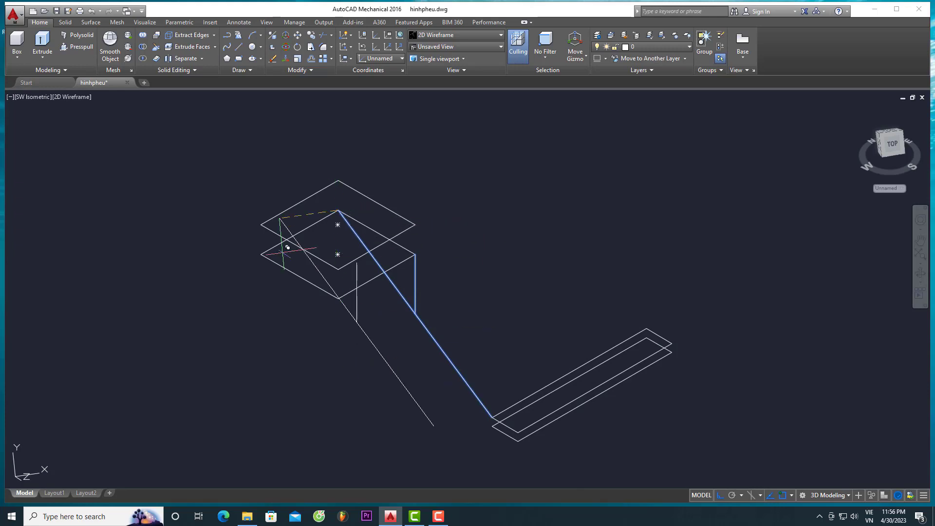
{"action": "left_click", "coordinate": [261, 254]}
{"action": "key", "text": "Return"}
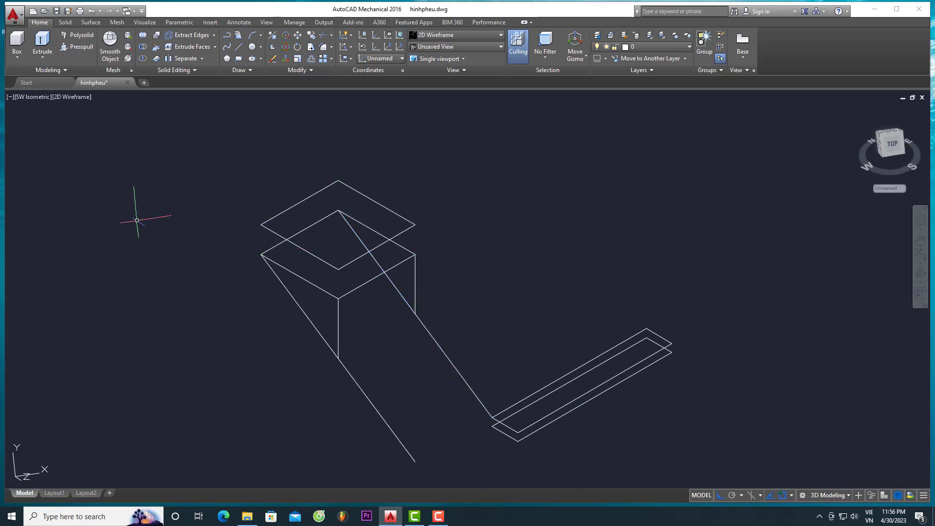
Step: Reset the UCS to World and draw an edge joining the two verticals' bottom ends
{"action": "scroll", "coordinate": [426, 374], "scroll_direction": "up", "scroll_amount": 2}
{"action": "type", "text": "l"}
{"action": "key", "text": "Return"}
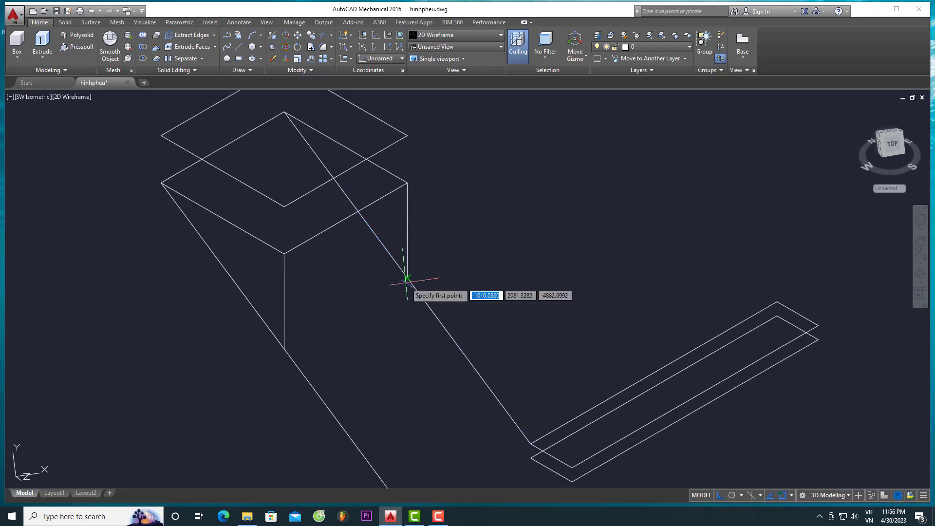
{"action": "left_click", "coordinate": [406, 278]}
{"action": "key", "text": "Escape"}
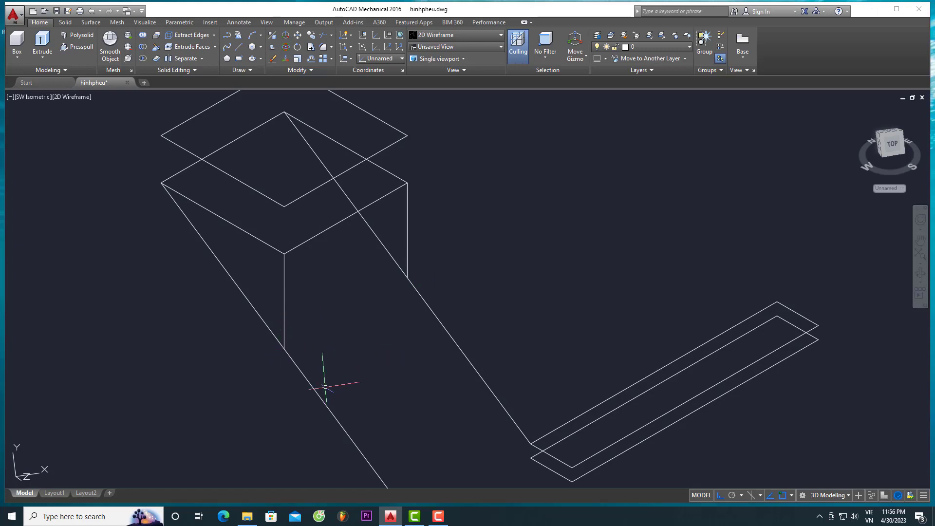
{"action": "type", "text": "ucs"}
{"action": "key", "text": "Return"}
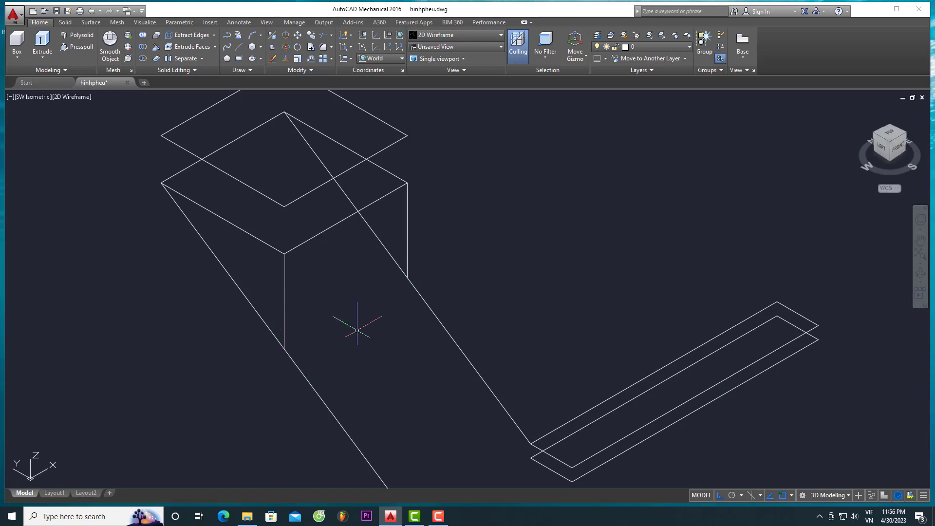
{"action": "key", "text": "Return"}
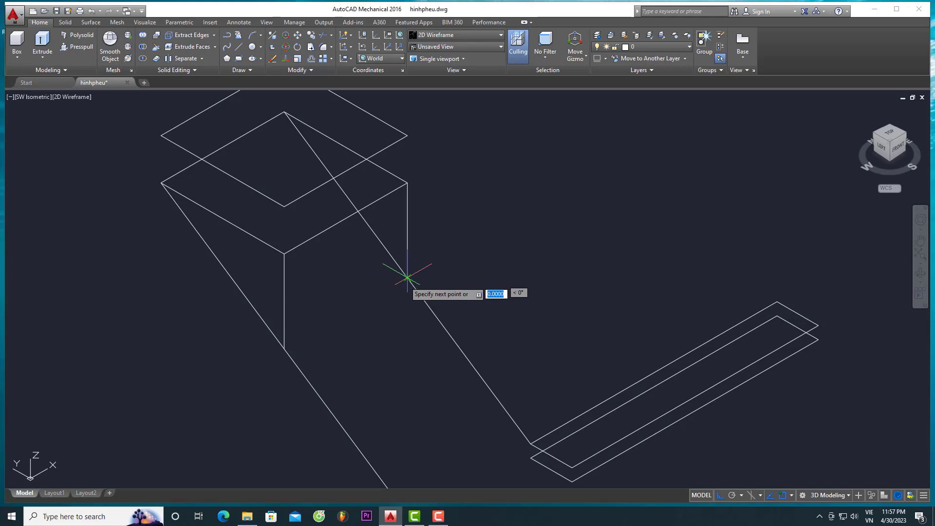
{"action": "left_click", "coordinate": [407, 278]}
{"action": "left_click", "coordinate": [283, 348]}
{"action": "key", "text": "Return"}
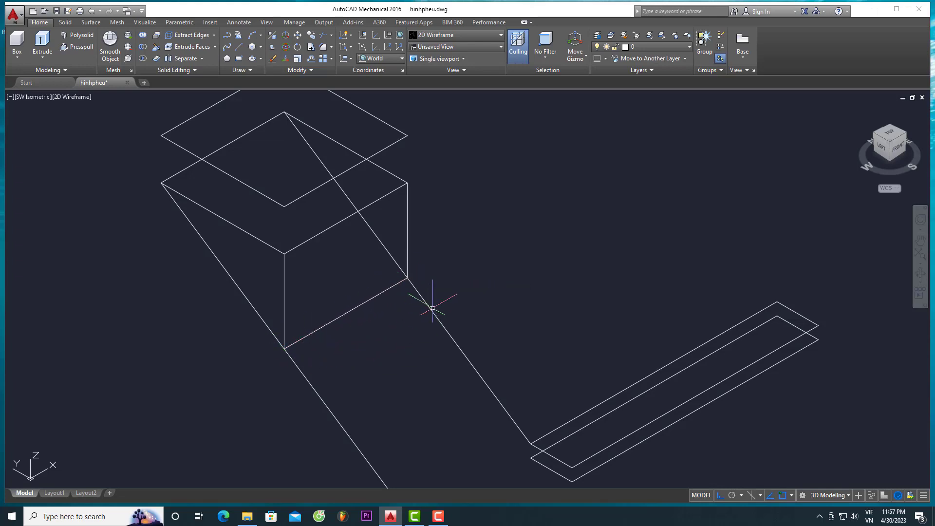
{"action": "type", "text": "TR"}
Step: Trim the diagonal and the other stray line below the new bottom edge
{"action": "key", "text": "Return"}
{"action": "key", "text": "Return"}
{"action": "left_click", "coordinate": [421, 296]}
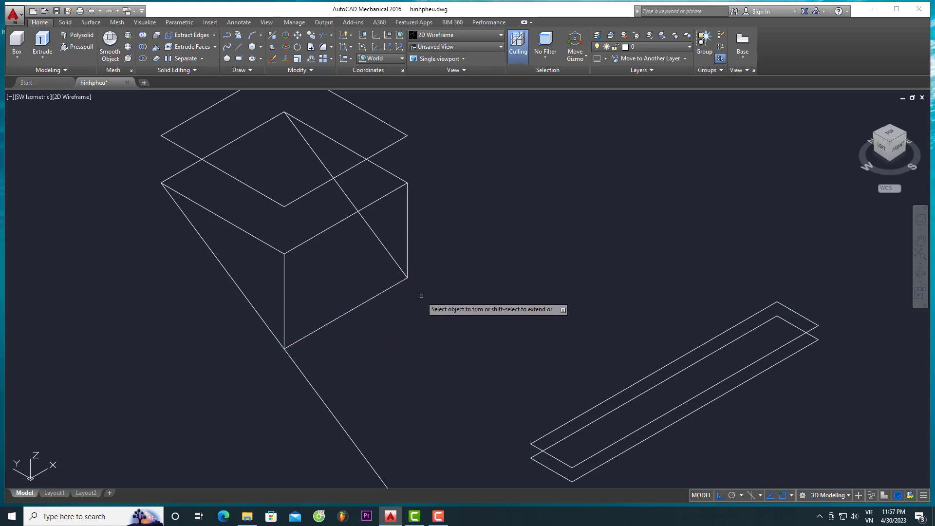
{"action": "left_click", "coordinate": [306, 378]}
{"action": "key", "text": "Return"}
{"action": "scroll", "coordinate": [390, 348], "scroll_direction": "down", "scroll_amount": 4}
{"action": "scroll", "coordinate": [438, 312], "scroll_direction": "up", "scroll_amount": 4}
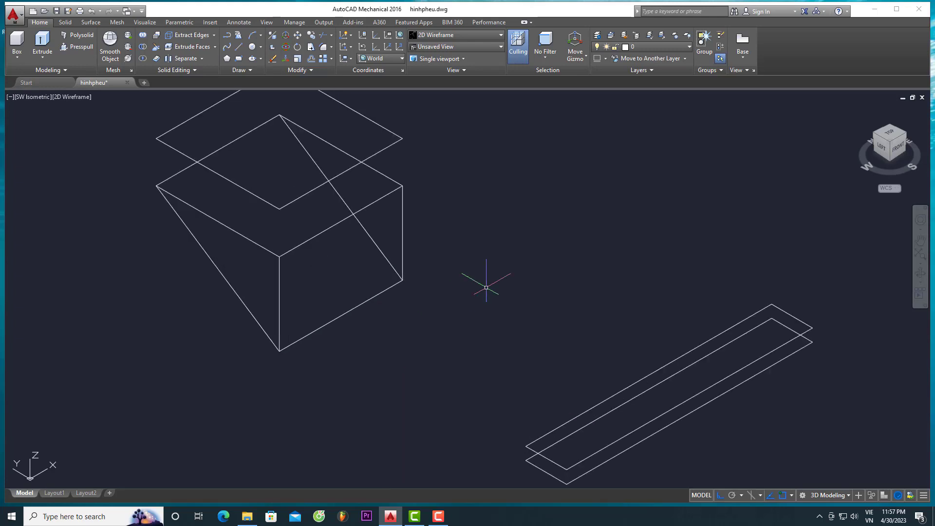
{"action": "scroll", "coordinate": [452, 330], "scroll_direction": "down", "scroll_amount": 2}
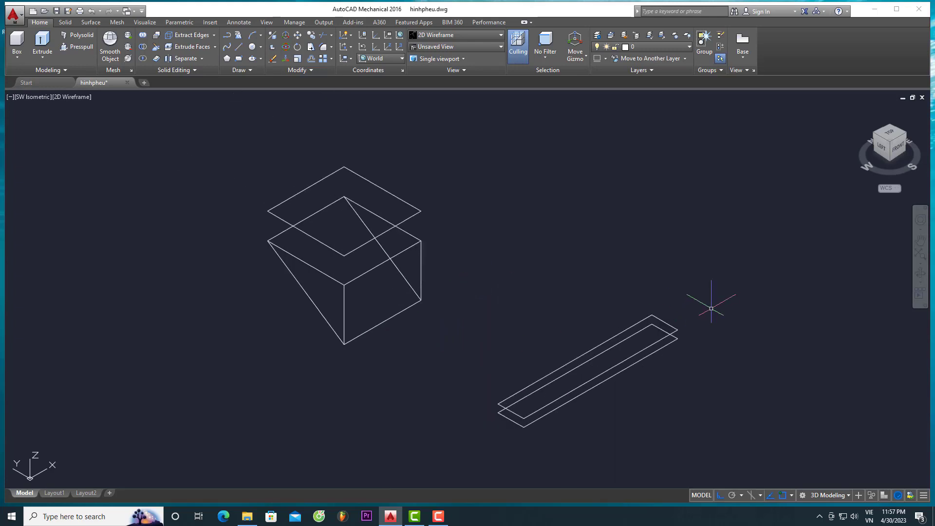
{"action": "scroll", "coordinate": [419, 349], "scroll_direction": "up", "scroll_amount": 2}
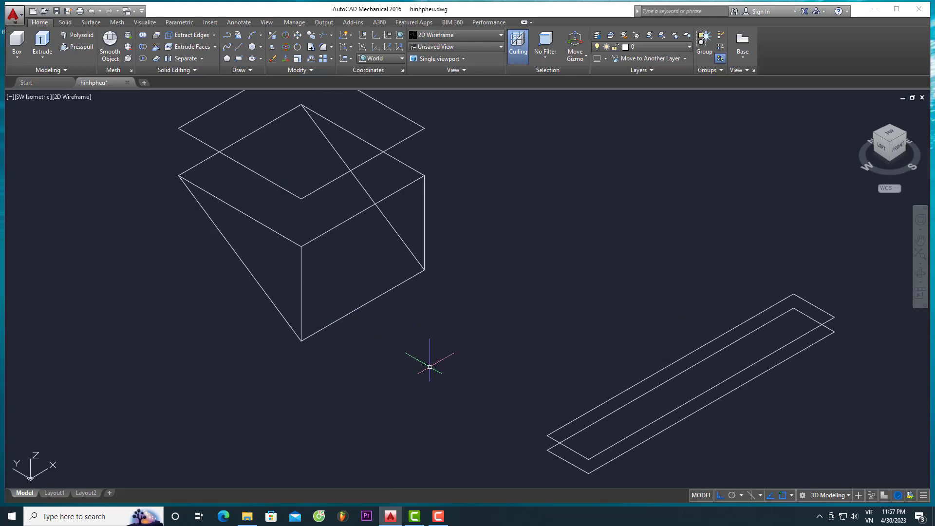
{"action": "type", "text": "L"}
{"action": "key", "text": "Return"}
Step: Draw a 140 vertical post at the strip corner and copy it to the far strip corner
{"action": "left_click", "coordinate": [547, 435]}
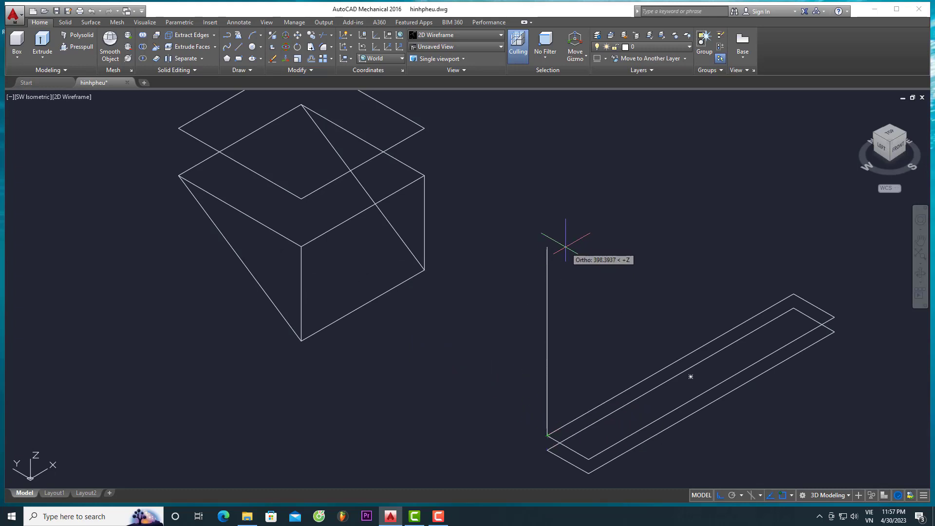
{"action": "type", "text": "140"}
{"action": "key", "text": "Return"}
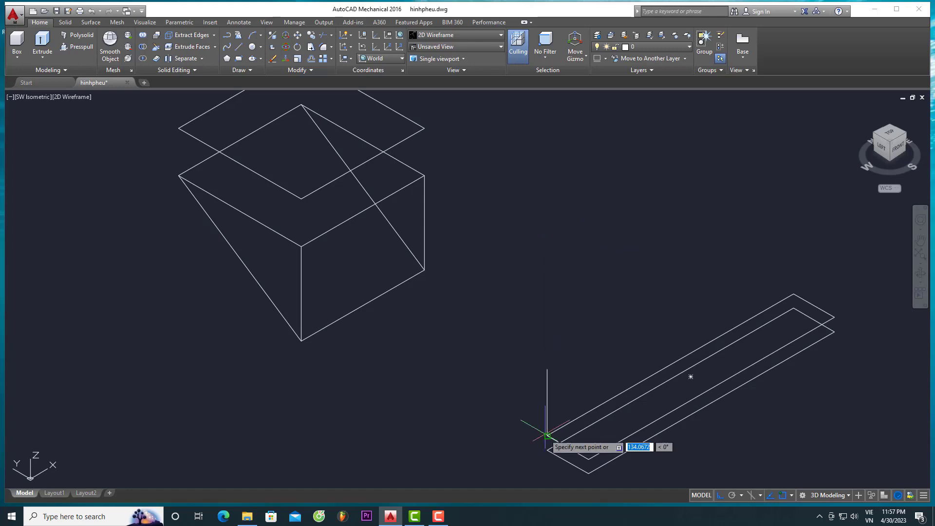
{"action": "key", "text": "Return"}
{"action": "left_click", "coordinate": [547, 397]}
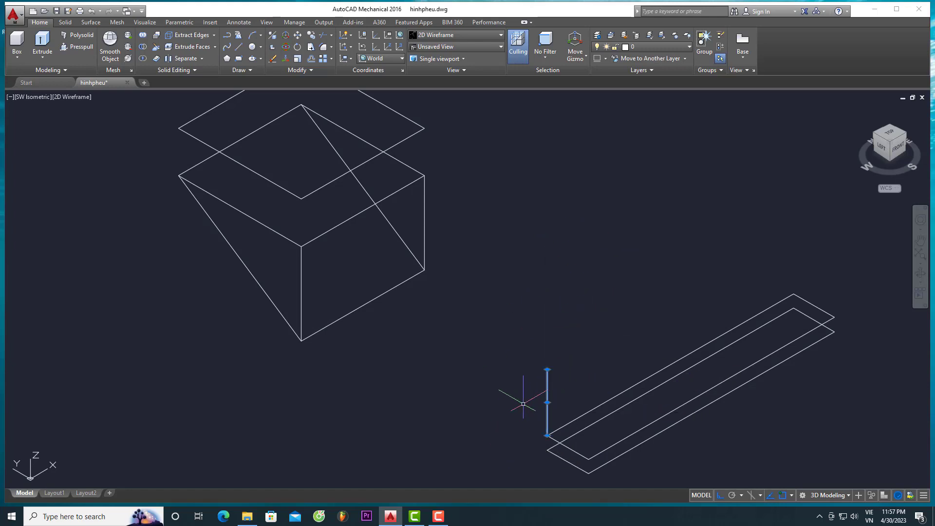
{"action": "type", "text": "co"}
{"action": "key", "text": "Return"}
{"action": "left_click", "coordinate": [547, 435]}
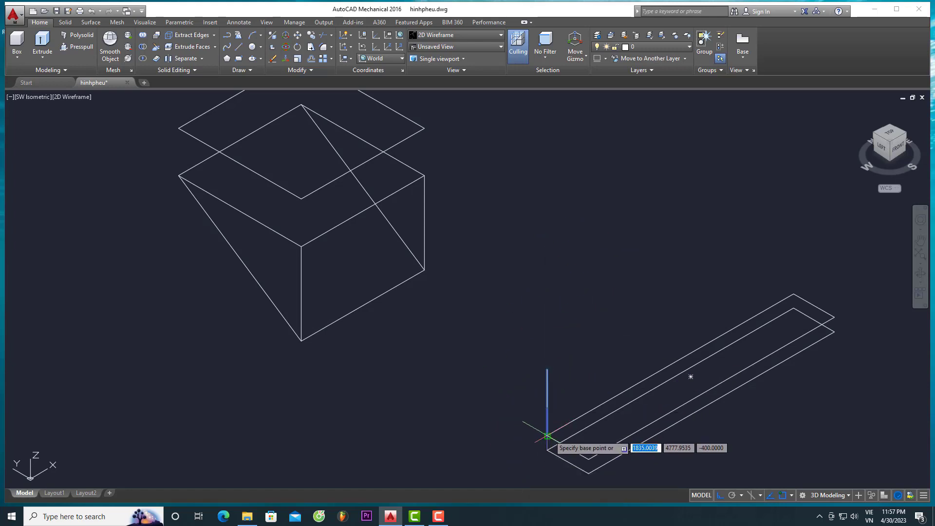
{"action": "left_click", "coordinate": [793, 294]}
{"action": "key", "text": "Return"}
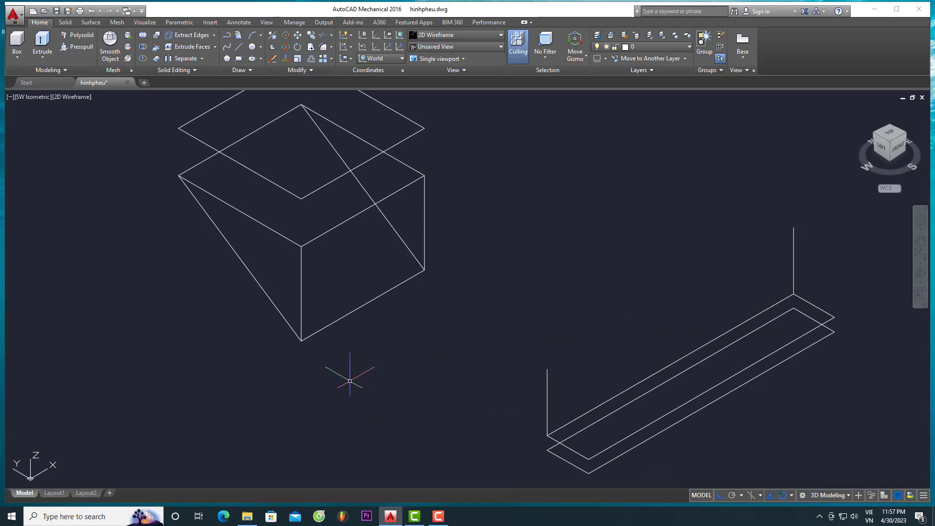
{"action": "type", "text": "L"}
Step: Draw edges linking the box's corners to the strip corner and the tops of both posts
{"action": "key", "text": "Return"}
{"action": "left_click", "coordinate": [301, 340]}
{"action": "left_click", "coordinate": [547, 434]}
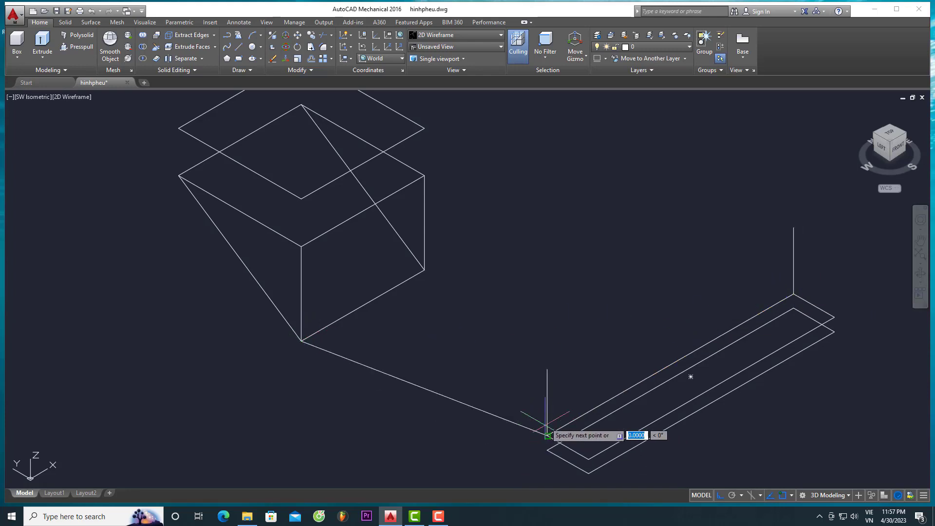
{"action": "left_click", "coordinate": [547, 368]}
{"action": "left_click", "coordinate": [300, 247]}
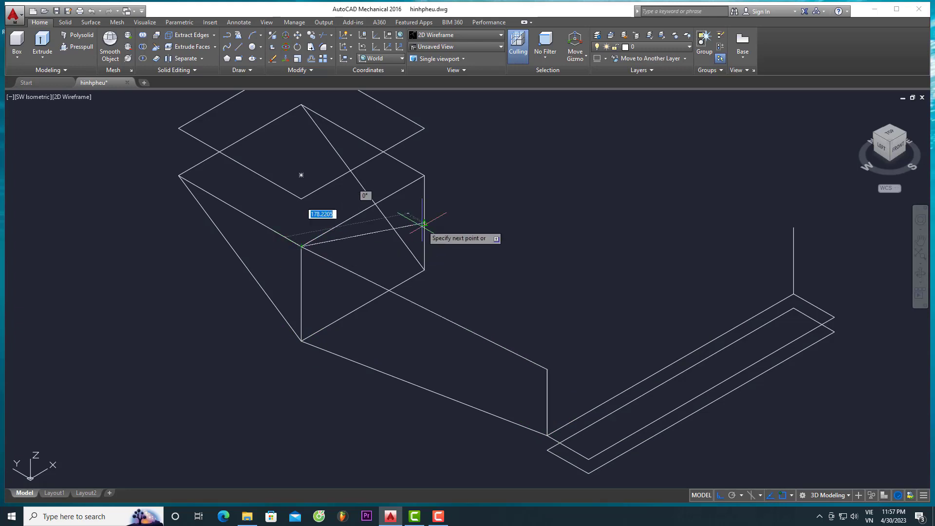
{"action": "left_click", "coordinate": [793, 228]}
{"action": "key", "text": "Return"}
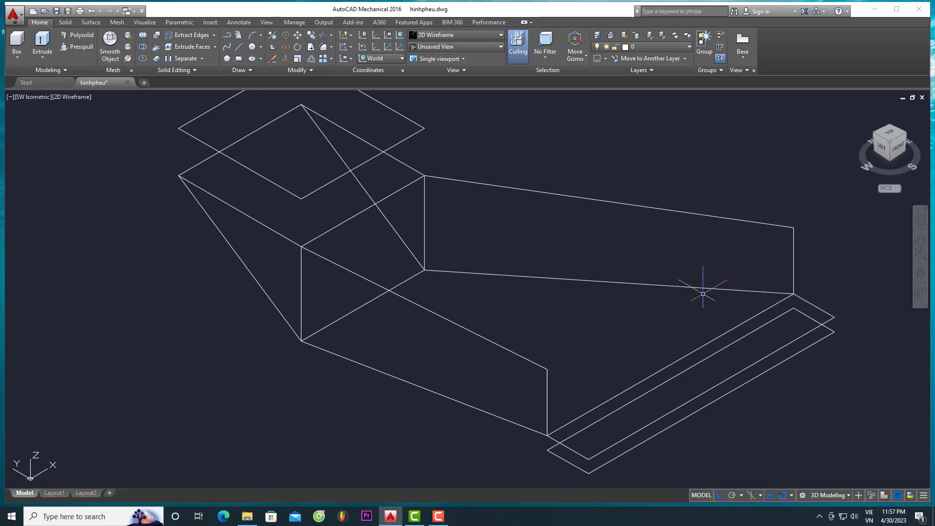
{"action": "scroll", "coordinate": [703, 293], "scroll_direction": "down", "scroll_amount": 4}
Step: Orbit the model to inspect the posts and connecting edges
{"action": "left_click", "coordinate": [920, 273]}
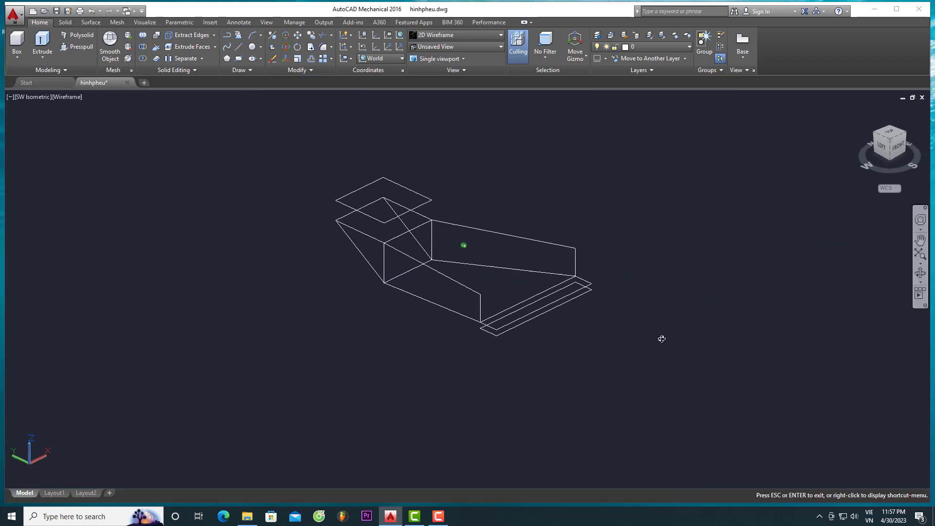
{"action": "mouse_move", "coordinate": [661, 338]}
{"action": "left_mouse_down"}
{"action": "mouse_move", "coordinate": [742, 298]}
{"action": "mouse_move", "coordinate": [758, 278]}
{"action": "mouse_move", "coordinate": [607, 279]}
{"action": "mouse_move", "coordinate": [551, 316]}
{"action": "mouse_move", "coordinate": [603, 373]}
{"action": "mouse_move", "coordinate": [729, 319]}
{"action": "mouse_move", "coordinate": [741, 286]}
{"action": "mouse_move", "coordinate": [716, 316]}
{"action": "mouse_move", "coordinate": [724, 319]}
{"action": "left_mouse_up"}
{"action": "mouse_move", "coordinate": [804, 365]}
{"action": "left_mouse_down"}
{"action": "mouse_move", "coordinate": [682, 375]}
{"action": "mouse_move", "coordinate": [672, 396]}
{"action": "mouse_move", "coordinate": [802, 355]}
{"action": "mouse_move", "coordinate": [819, 355]}
{"action": "mouse_move", "coordinate": [811, 363]}
{"action": "mouse_move", "coordinate": [827, 369]}
{"action": "mouse_move", "coordinate": [810, 357]}
{"action": "mouse_move", "coordinate": [745, 367]}
{"action": "mouse_move", "coordinate": [744, 376]}
{"action": "mouse_move", "coordinate": [676, 382]}
{"action": "mouse_move", "coordinate": [612, 350]}
{"action": "mouse_move", "coordinate": [827, 364]}
{"action": "left_mouse_up"}
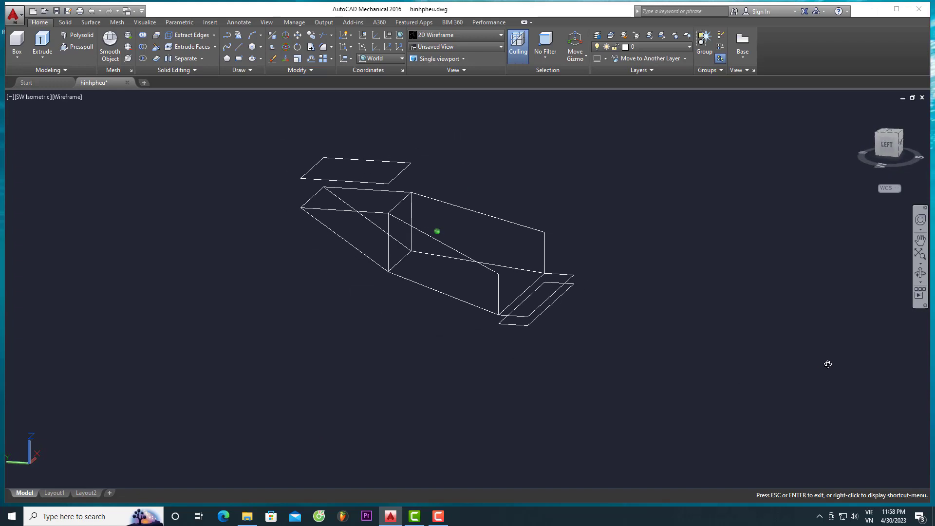
{"action": "left_click_drag", "start_coordinate": [557, 324], "coordinate": [576, 348]}
{"action": "key", "text": "Escape"}
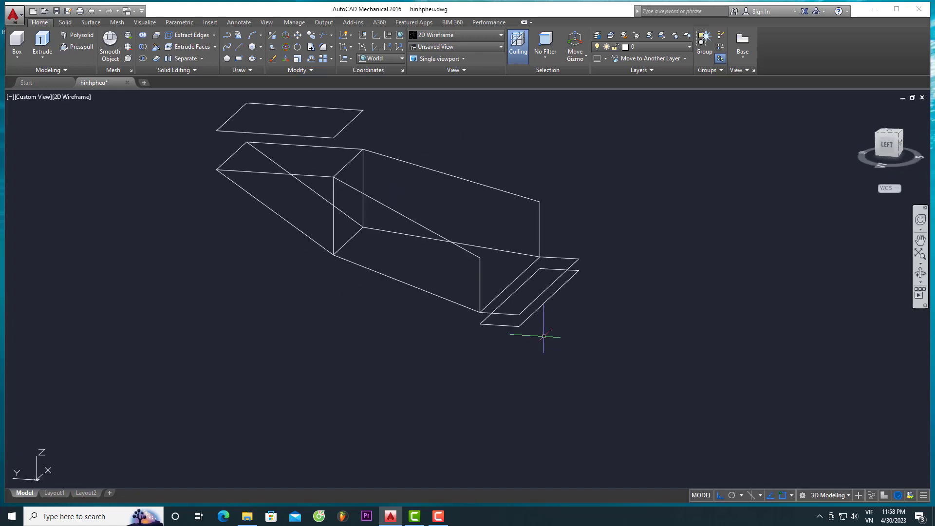
{"action": "left_click", "coordinate": [919, 274]}
{"action": "left_click_drag", "start_coordinate": [871, 306], "coordinate": [818, 320]}
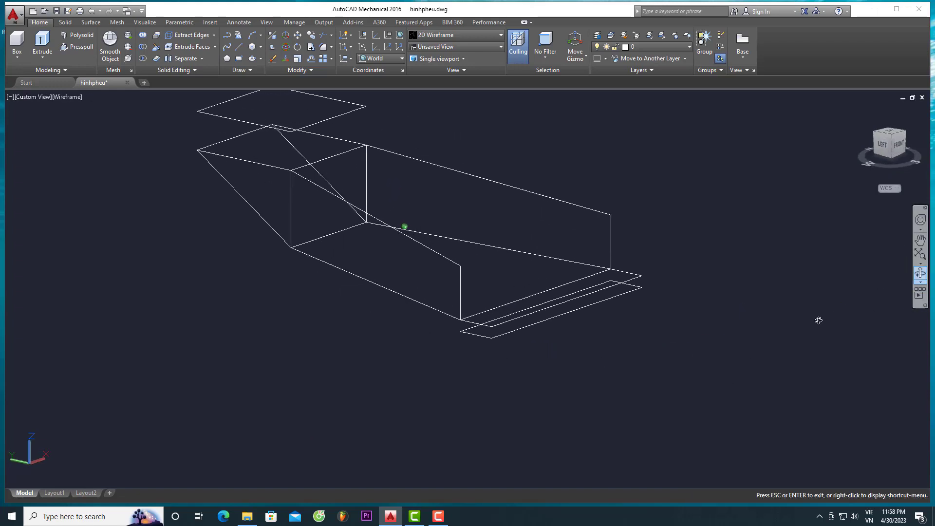
{"action": "left_click_drag", "start_coordinate": [692, 326], "coordinate": [706, 334]}
{"action": "key", "text": "Escape"}
{"action": "scroll", "coordinate": [475, 268], "scroll_direction": "up", "scroll_amount": 2}
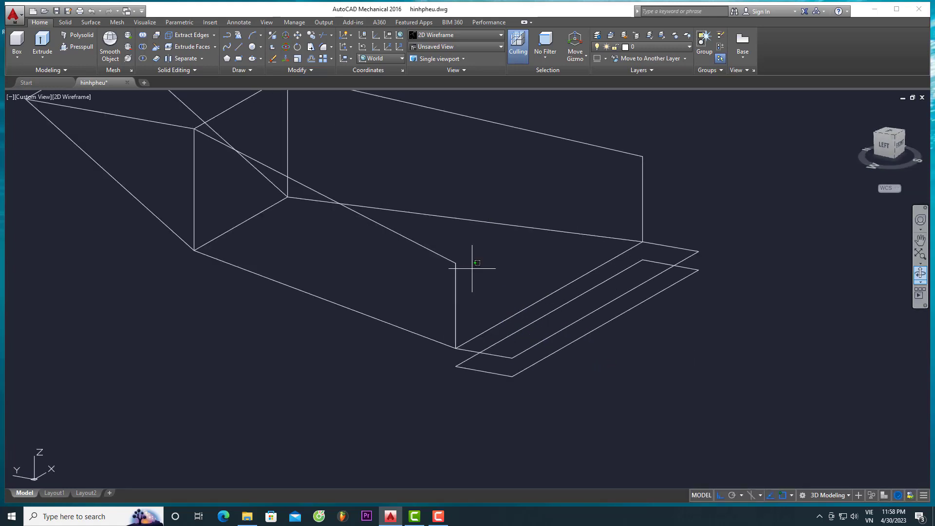
Step: Delete the vertical posts and the upper connecting edges
{"action": "left_click", "coordinate": [440, 254]}
{"action": "key", "text": "Escape"}
{"action": "scroll", "coordinate": [576, 219], "scroll_direction": "down", "scroll_amount": 3}
{"action": "scroll", "coordinate": [522, 205], "scroll_direction": "up", "scroll_amount": 1}
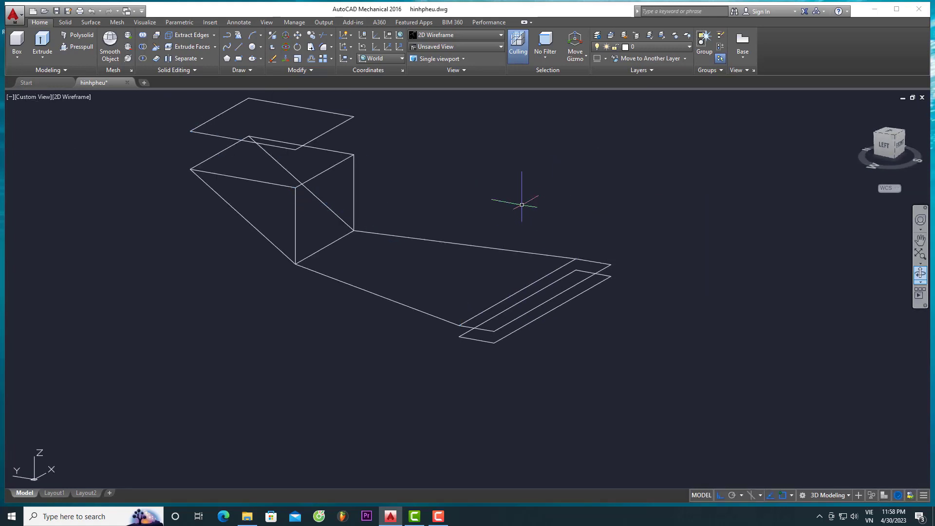
{"action": "left_click", "coordinate": [33, 97]}
Step: In southwest isometric view, draw posts at both strip corners up to the box's upper corners
{"action": "left_click", "coordinate": [68, 186]}
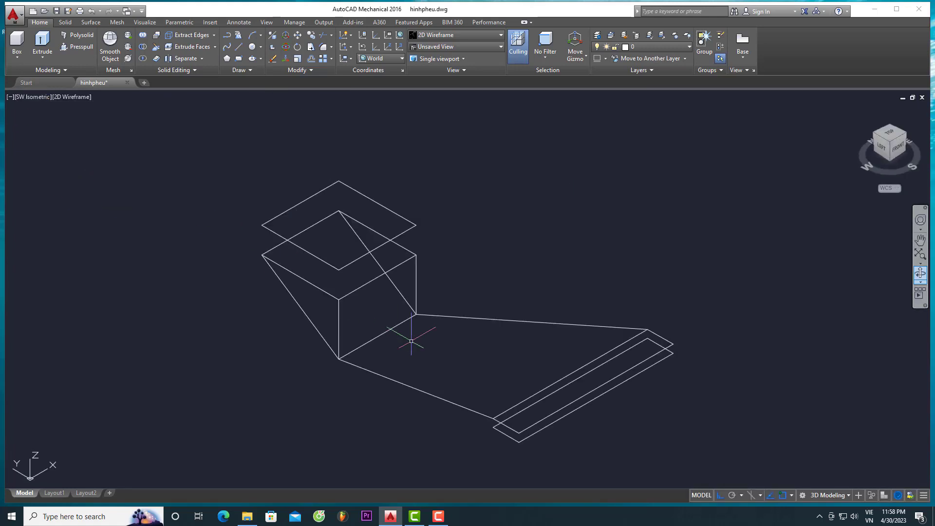
{"action": "scroll", "coordinate": [430, 319], "scroll_direction": "up", "scroll_amount": 1}
{"action": "scroll", "coordinate": [420, 317], "scroll_direction": "up", "scroll_amount": 1}
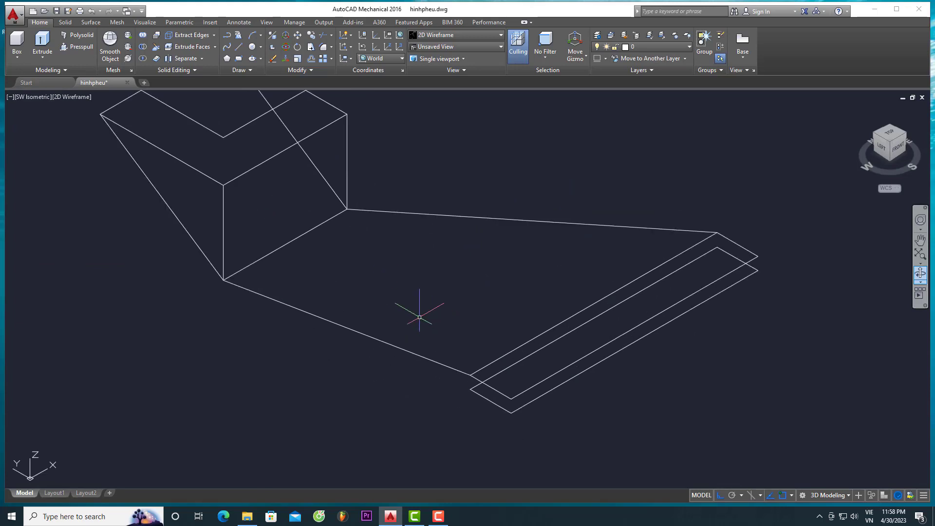
{"action": "left_click", "coordinate": [470, 374]}
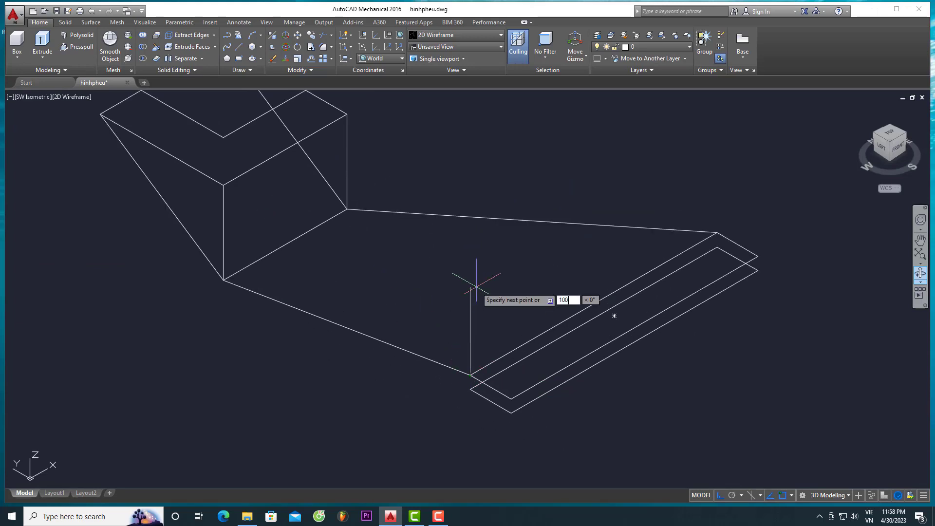
{"action": "left_click", "coordinate": [224, 185]}
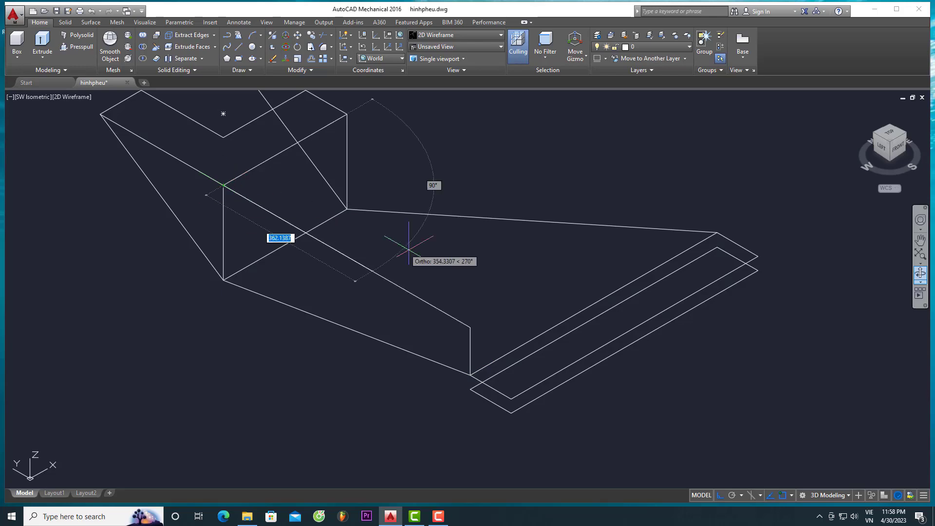
{"action": "key", "text": "Return"}
{"action": "middle_click_drag", "start_coordinate": [549, 280], "coordinate": [484, 330]}
{"action": "key", "text": "Return"}
{"action": "left_click", "coordinate": [650, 282]}
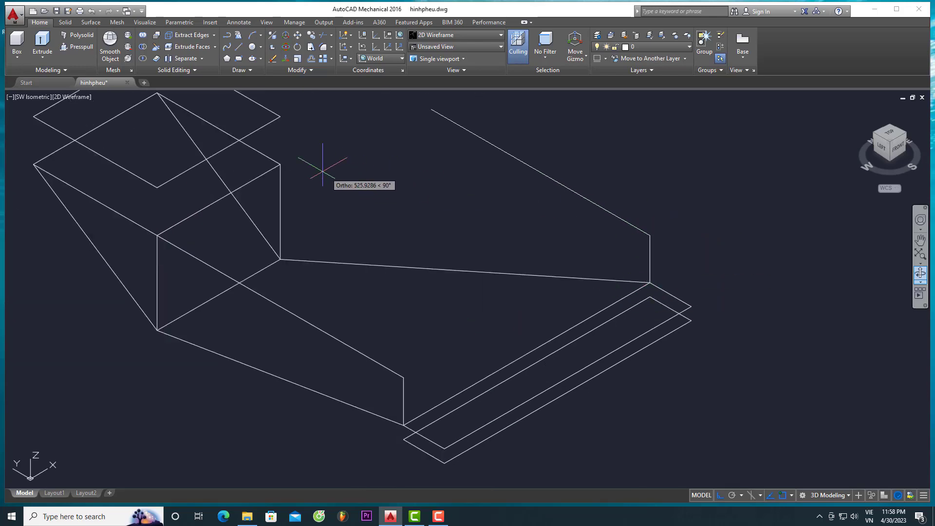
{"action": "left_click", "coordinate": [280, 165]}
{"action": "key", "text": "Return"}
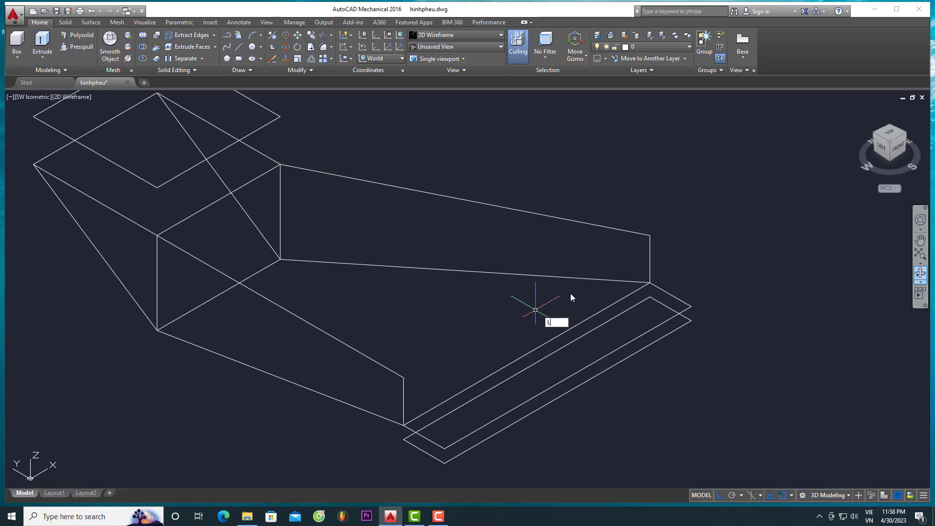
Step: Draw an edge joining the post tops, then orbit to check the chute outline
{"action": "left_click", "coordinate": [649, 234]}
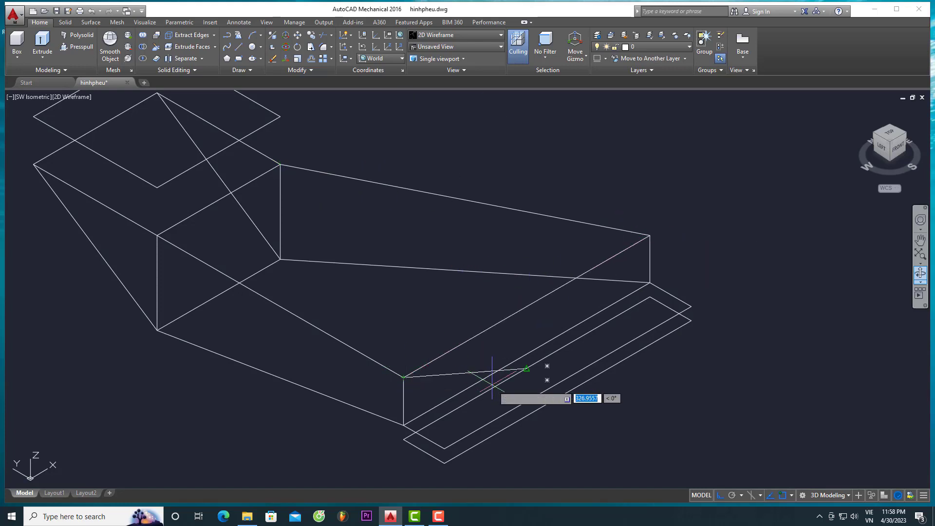
{"action": "key", "text": "Escape"}
{"action": "scroll", "coordinate": [492, 384], "scroll_direction": "down", "scroll_amount": 1}
{"action": "scroll", "coordinate": [495, 396], "scroll_direction": "up", "scroll_amount": 1}
{"action": "mouse_move", "coordinate": [495, 396]}
{"action": "middle_mouse_down"}
{"action": "mouse_move", "coordinate": [546, 375]}
{"action": "mouse_move", "coordinate": [536, 395]}
{"action": "middle_mouse_up"}
{"action": "scroll", "coordinate": [552, 379], "scroll_direction": "down", "scroll_amount": 1}
{"action": "scroll", "coordinate": [559, 365], "scroll_direction": "up", "scroll_amount": 1}
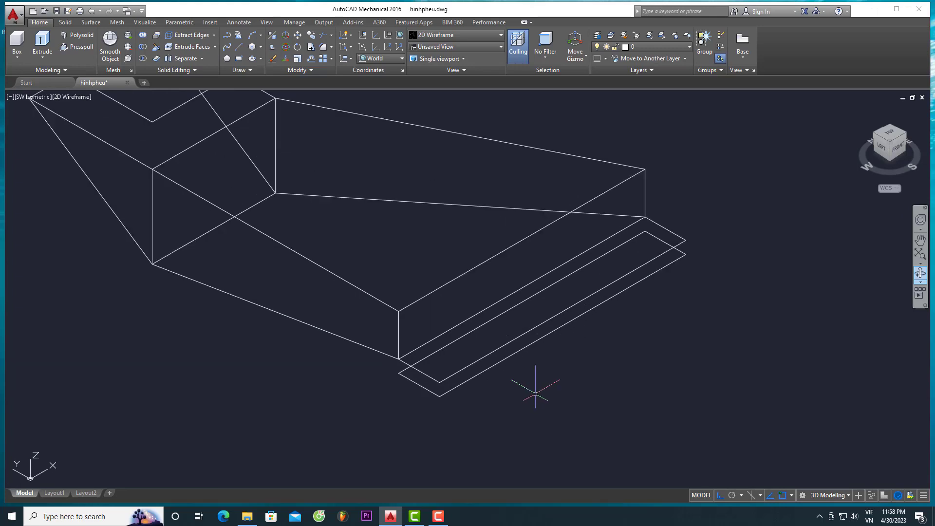
{"action": "left_click", "coordinate": [920, 274]}
{"action": "mouse_move", "coordinate": [632, 389]}
{"action": "left_mouse_down"}
{"action": "mouse_move", "coordinate": [703, 346]}
{"action": "mouse_move", "coordinate": [689, 326]}
{"action": "mouse_move", "coordinate": [670, 330]}
{"action": "mouse_move", "coordinate": [660, 357]}
{"action": "mouse_move", "coordinate": [676, 366]}
{"action": "mouse_move", "coordinate": [640, 340]}
{"action": "left_mouse_up"}
Step: Stop orbiting and return to the southwest isometric view, zoomed in
{"action": "key", "text": "Escape"}
{"action": "left_click", "coordinate": [41, 97]}
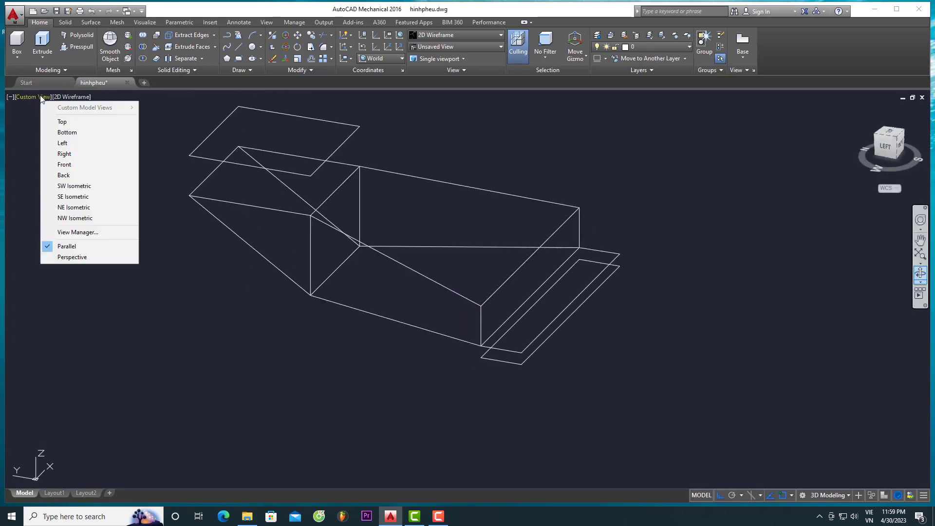
{"action": "left_click", "coordinate": [71, 185]}
{"action": "scroll", "coordinate": [343, 278], "scroll_direction": "up", "scroll_amount": 1}
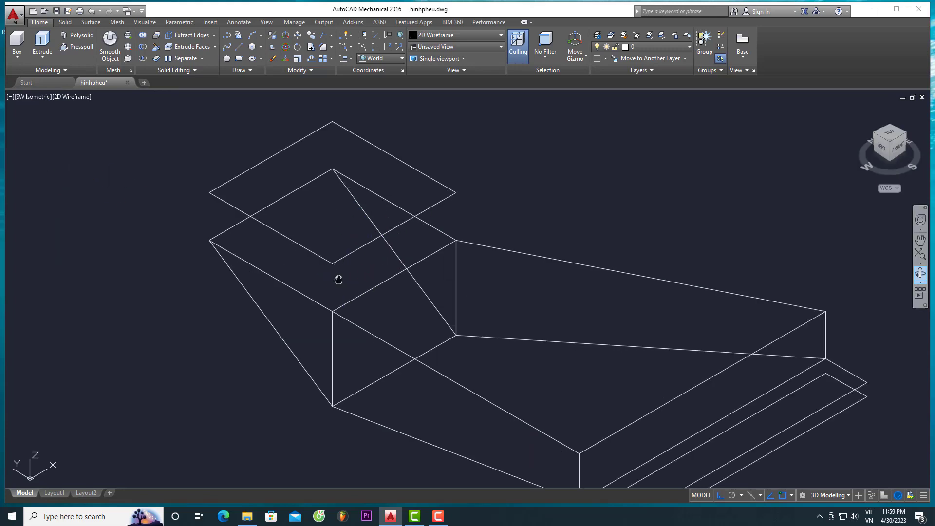
{"action": "scroll", "coordinate": [326, 251], "scroll_direction": "up", "scroll_amount": 1}
{"action": "left_click", "coordinate": [137, 165]}
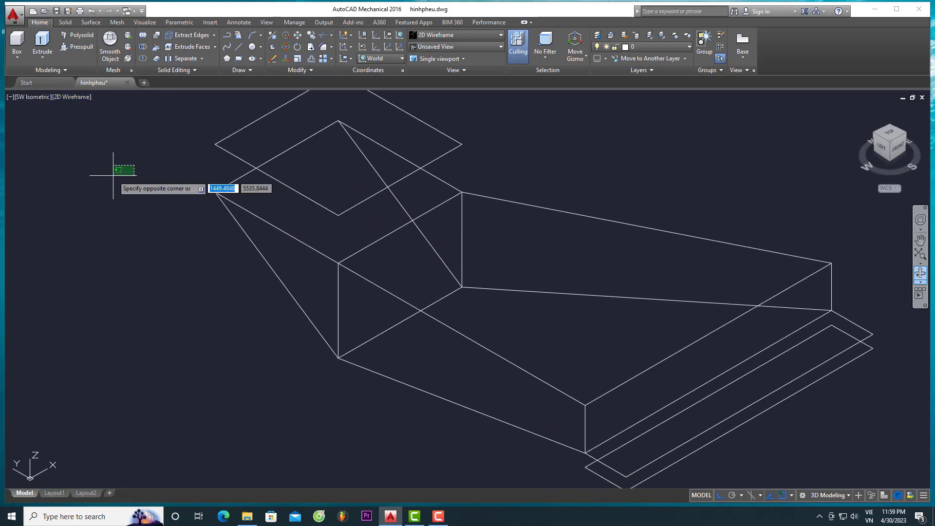
{"action": "left_click", "coordinate": [93, 193]}
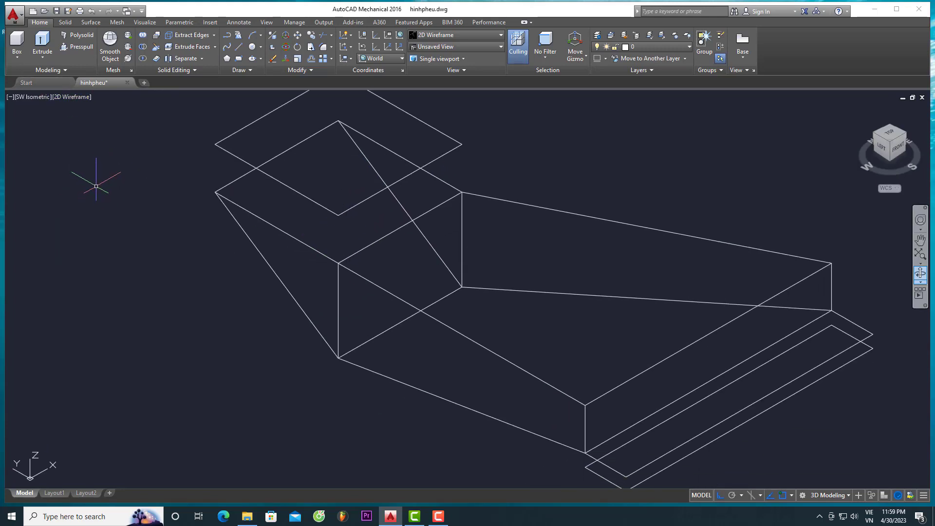
Step: Draw a four-corner 3D face from the lower box corners up to the top corner
{"action": "type", "text": "3DFACE"}
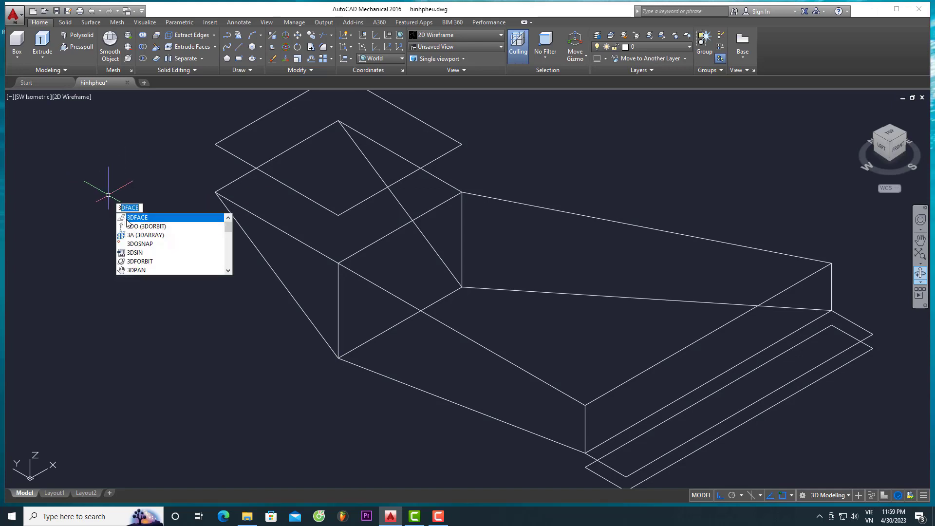
{"action": "left_click", "coordinate": [128, 221]}
{"action": "left_click", "coordinate": [215, 192]}
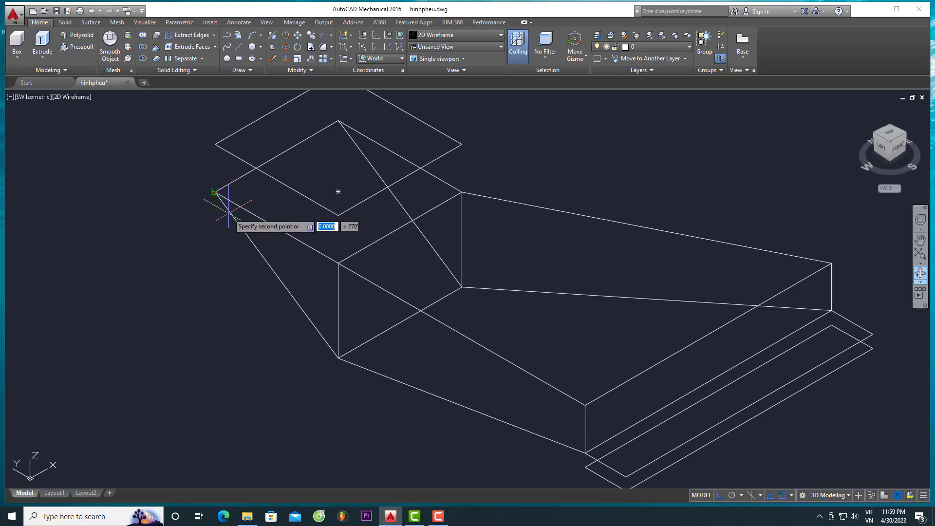
{"action": "left_click", "coordinate": [338, 358]}
{"action": "left_click", "coordinate": [461, 287]}
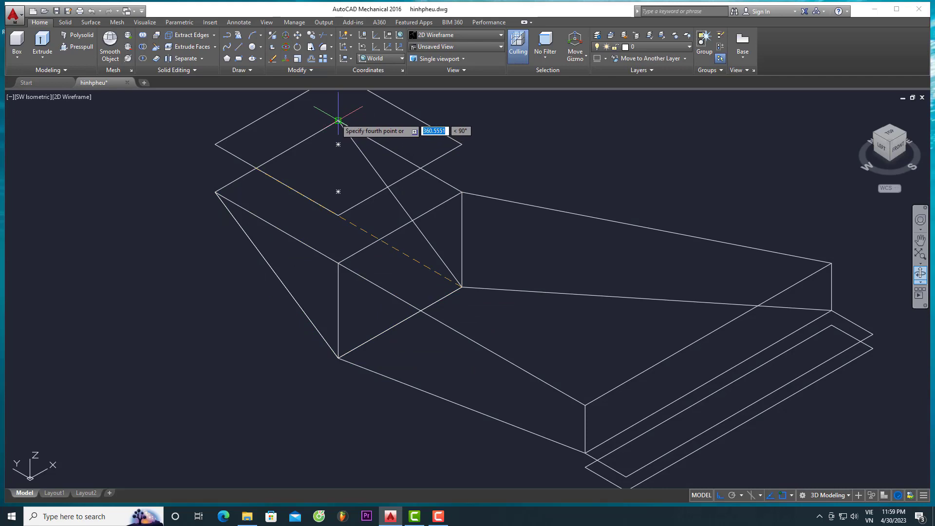
{"action": "left_click", "coordinate": [338, 121]}
Step: Switch to Conceptual visual style and dock the Draw and Object Properties toolbars
{"action": "left_click", "coordinate": [75, 97]}
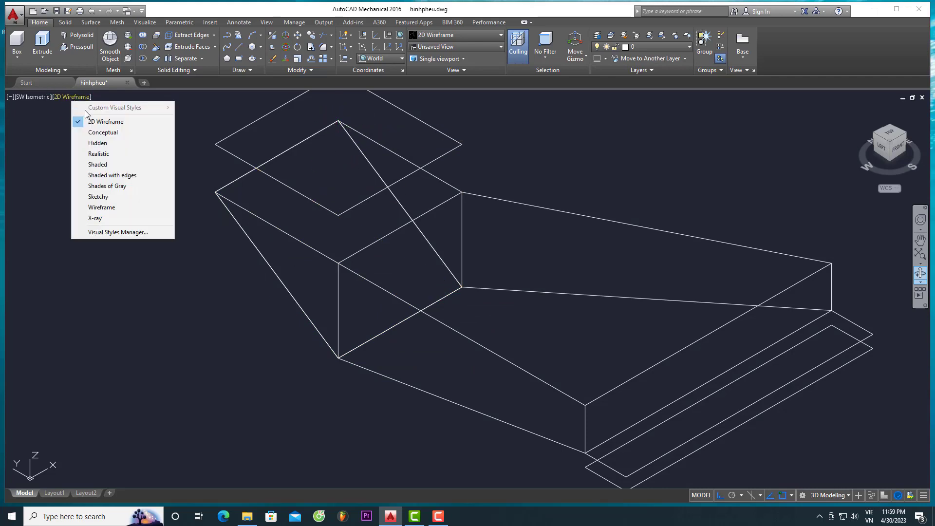
{"action": "left_click", "coordinate": [102, 133]}
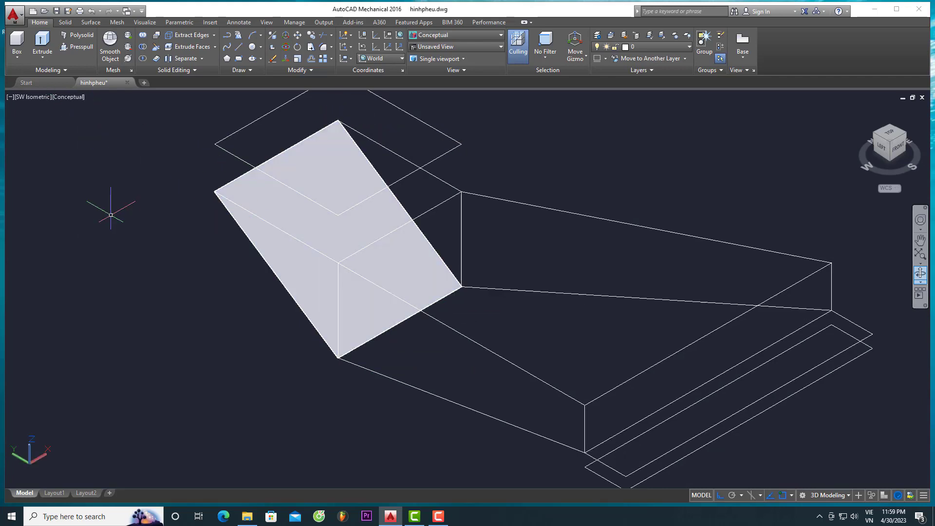
{"action": "type", "text": "3d"}
{"action": "key", "text": "Return"}
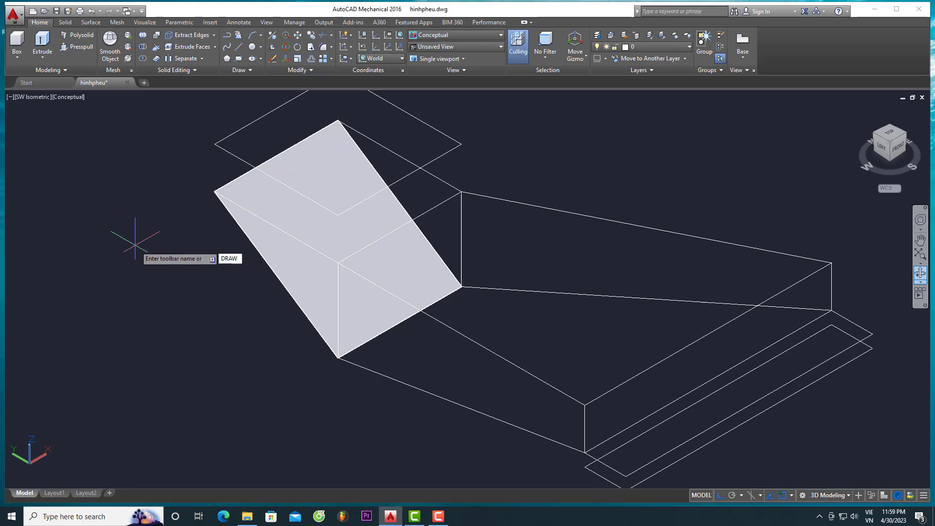
{"action": "key", "text": "Return"}
{"action": "left_click", "coordinate": [174, 274]}
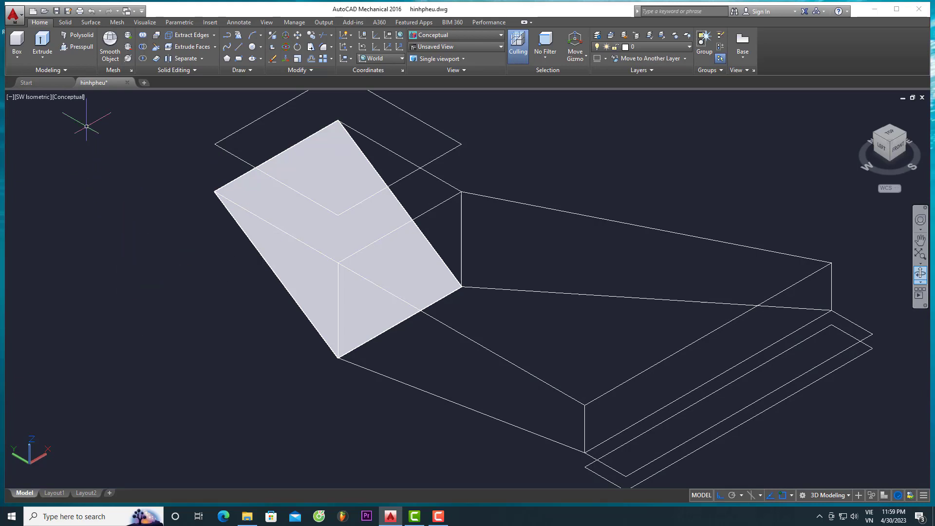
{"action": "key", "text": "Return"}
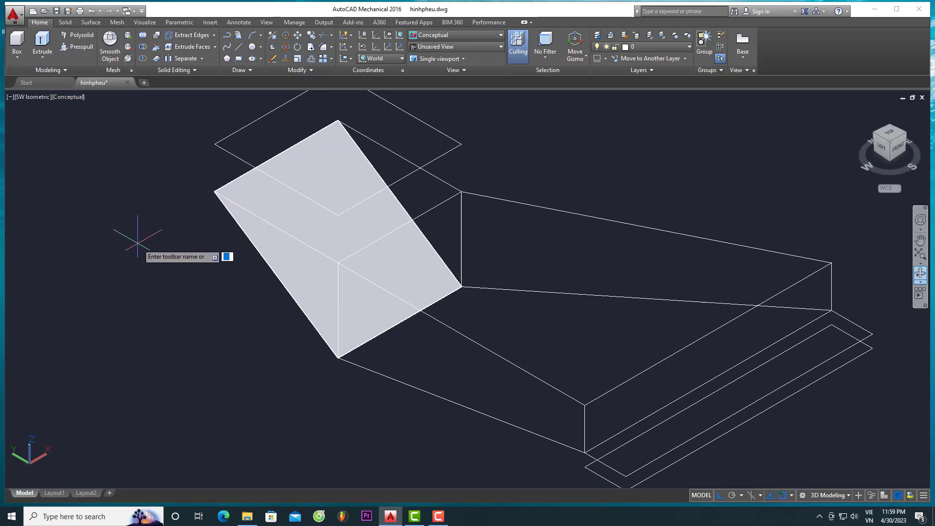
{"action": "type", "text": "DRAW"}
{"action": "key", "text": "Return"}
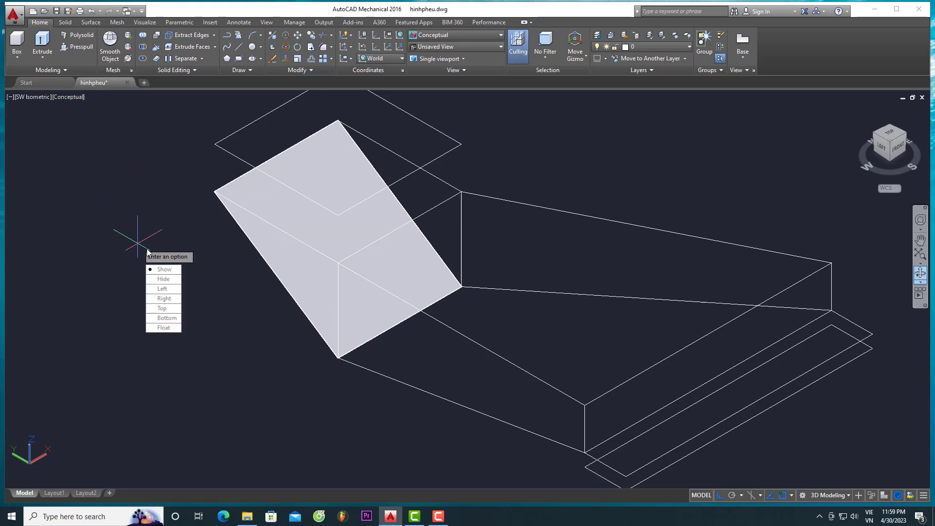
{"action": "type", "text": "l"}
{"action": "key", "text": "Return"}
{"action": "right_click", "coordinate": [5, 185]}
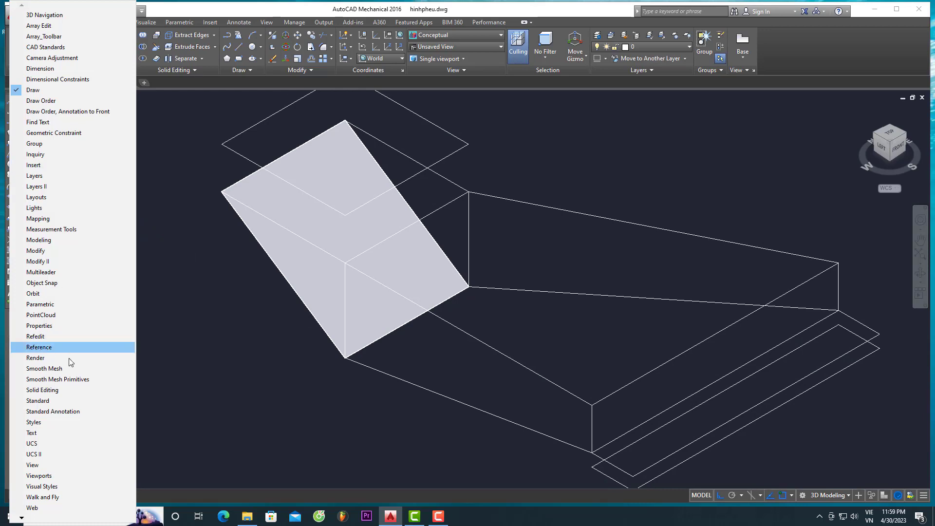
{"action": "left_click", "coordinate": [48, 325]}
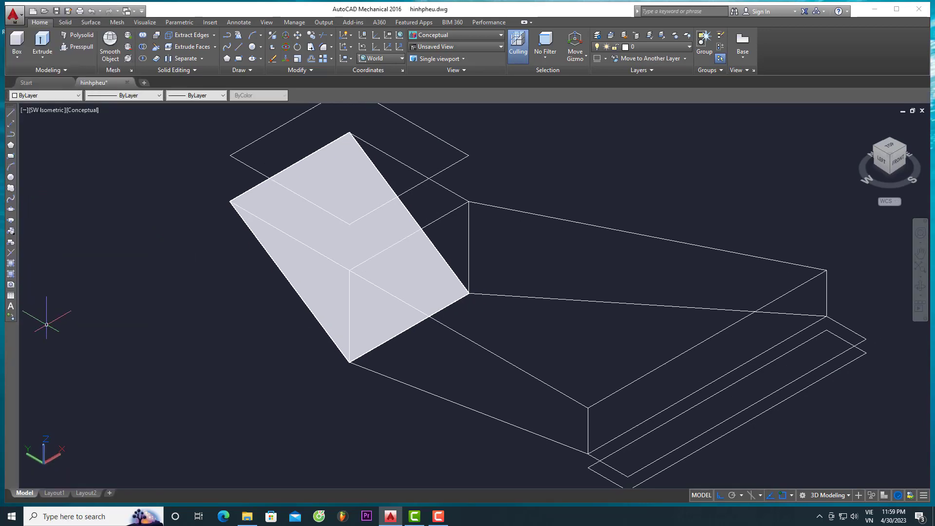
Step: Color the sloping wall face Yellow and orbit the model to a new angle
{"action": "left_click", "coordinate": [266, 162]}
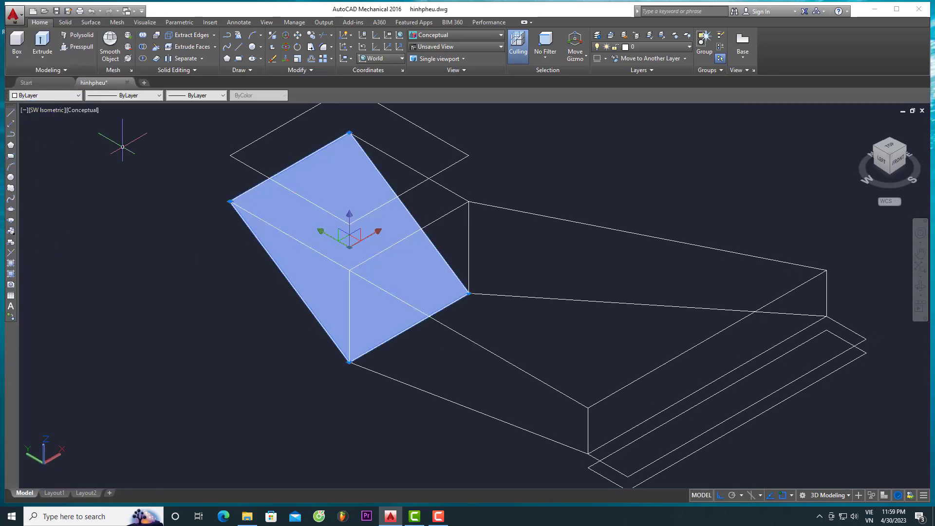
{"action": "left_click", "coordinate": [54, 96]}
{"action": "left_click", "coordinate": [22, 136]}
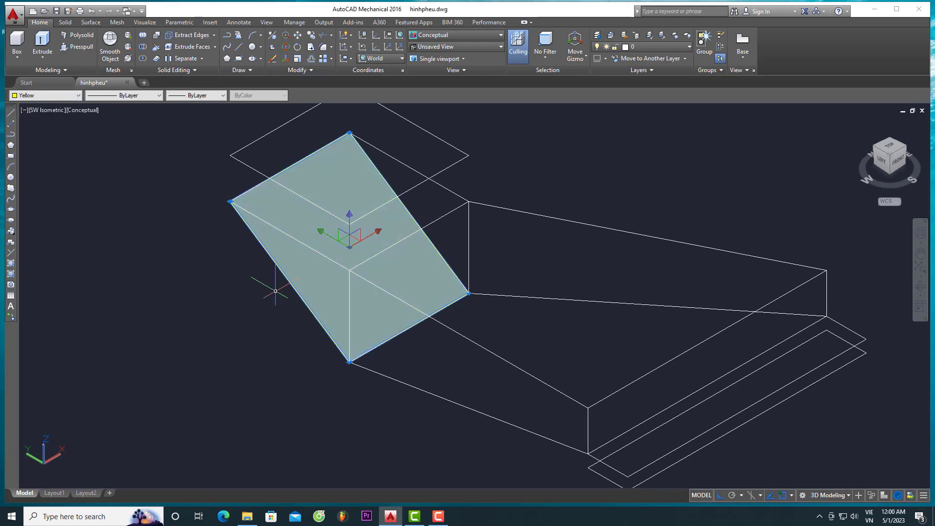
{"action": "key", "text": "Escape"}
{"action": "scroll", "coordinate": [301, 302], "scroll_direction": "down", "scroll_amount": 2}
{"action": "left_click", "coordinate": [920, 284]}
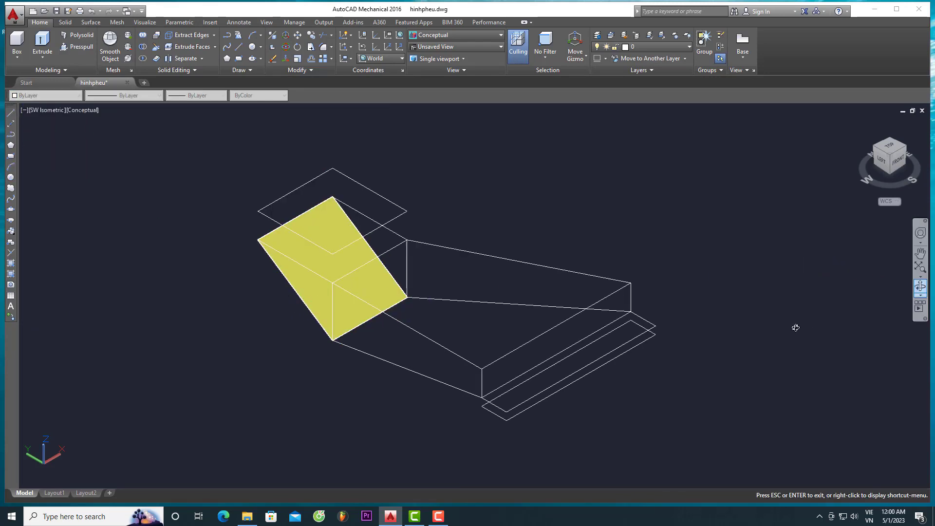
{"action": "mouse_move", "coordinate": [793, 325]}
{"action": "left_mouse_down"}
{"action": "mouse_move", "coordinate": [624, 286]}
{"action": "mouse_move", "coordinate": [511, 292]}
{"action": "mouse_move", "coordinate": [471, 277]}
{"action": "mouse_move", "coordinate": [361, 273]}
{"action": "mouse_move", "coordinate": [513, 303]}
{"action": "mouse_move", "coordinate": [658, 294]}
{"action": "mouse_move", "coordinate": [660, 313]}
{"action": "mouse_move", "coordinate": [486, 273]}
{"action": "mouse_move", "coordinate": [359, 269]}
{"action": "mouse_move", "coordinate": [340, 280]}
{"action": "left_mouse_up"}
{"action": "key", "text": "Escape"}
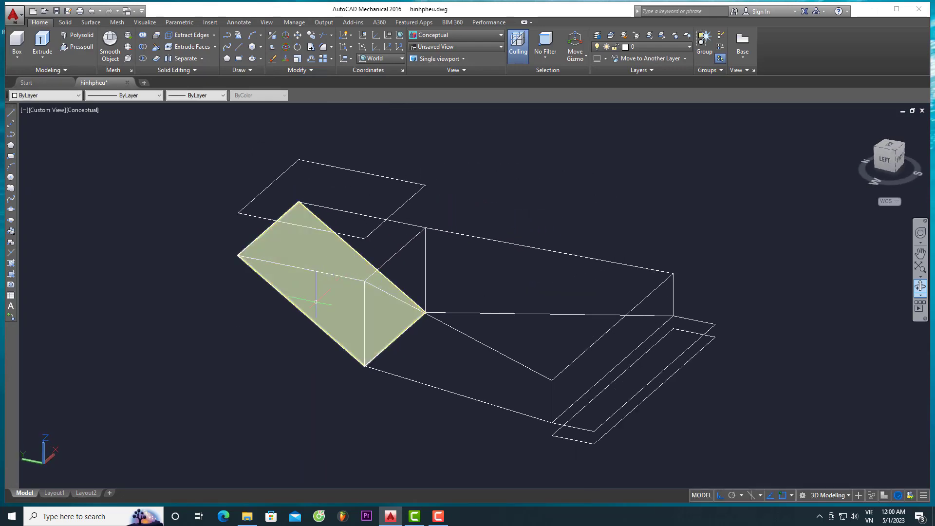
Step: Add a yellow triangular 3D face at one end of the sloping wall, then orbit to the other end
{"action": "type", "text": "l"}
{"action": "key", "text": "Return"}
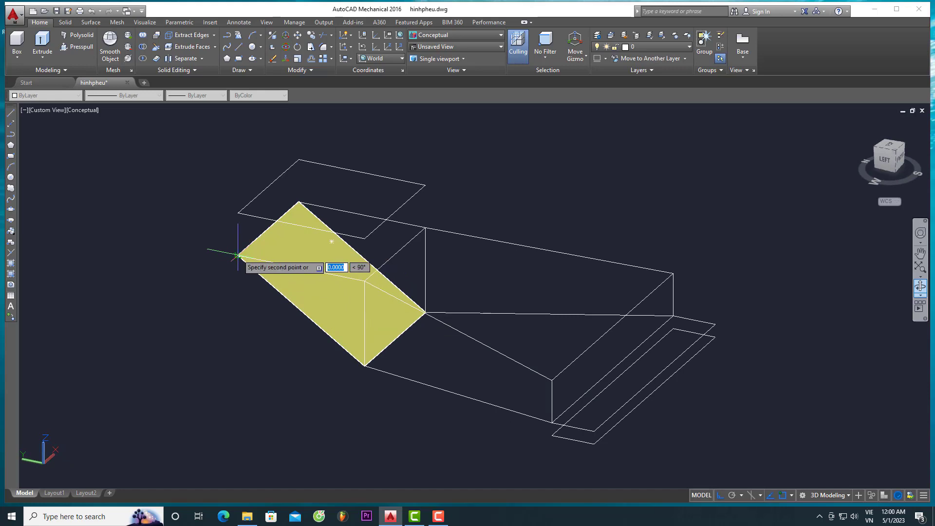
{"action": "left_click", "coordinate": [365, 365]}
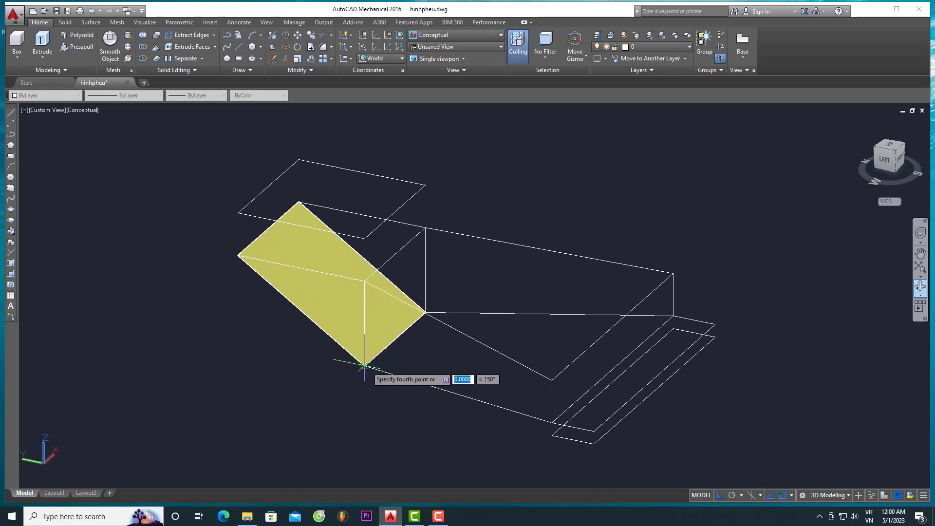
{"action": "left_click", "coordinate": [240, 256]}
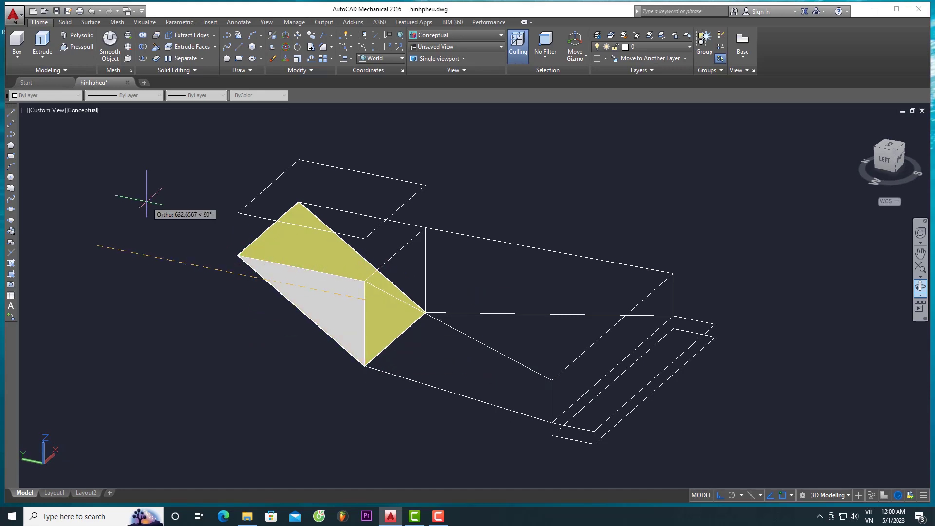
{"action": "key", "text": "Return"}
{"action": "left_click", "coordinate": [47, 95]}
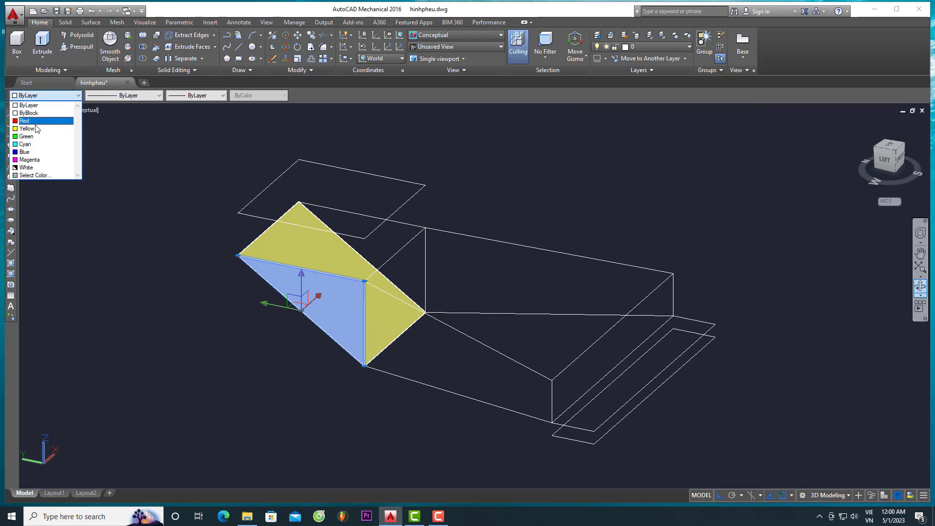
{"action": "left_click", "coordinate": [29, 125]}
{"action": "key", "text": "Escape"}
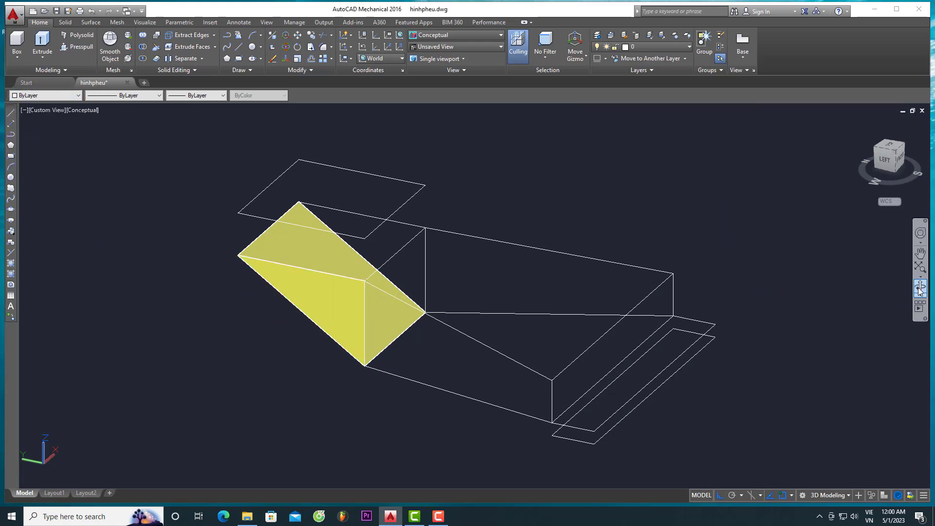
{"action": "left_click", "coordinate": [920, 290]}
{"action": "mouse_move", "coordinate": [779, 272]}
{"action": "left_mouse_down"}
{"action": "mouse_move", "coordinate": [458, 249]}
{"action": "mouse_move", "coordinate": [381, 260]}
{"action": "mouse_move", "coordinate": [444, 273]}
{"action": "mouse_move", "coordinate": [623, 273]}
{"action": "mouse_move", "coordinate": [561, 260]}
{"action": "left_mouse_up"}
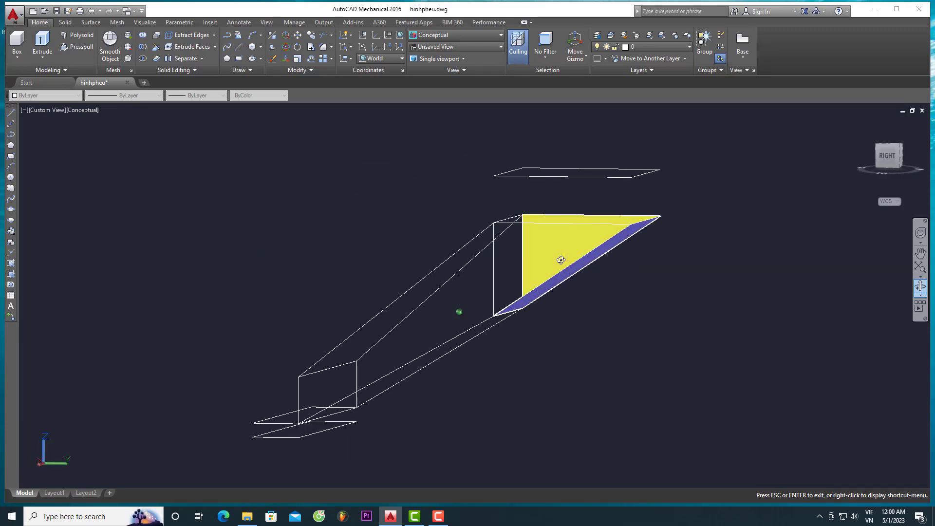
{"action": "key", "text": "Escape"}
{"action": "scroll", "coordinate": [679, 202], "scroll_direction": "up", "scroll_amount": 3}
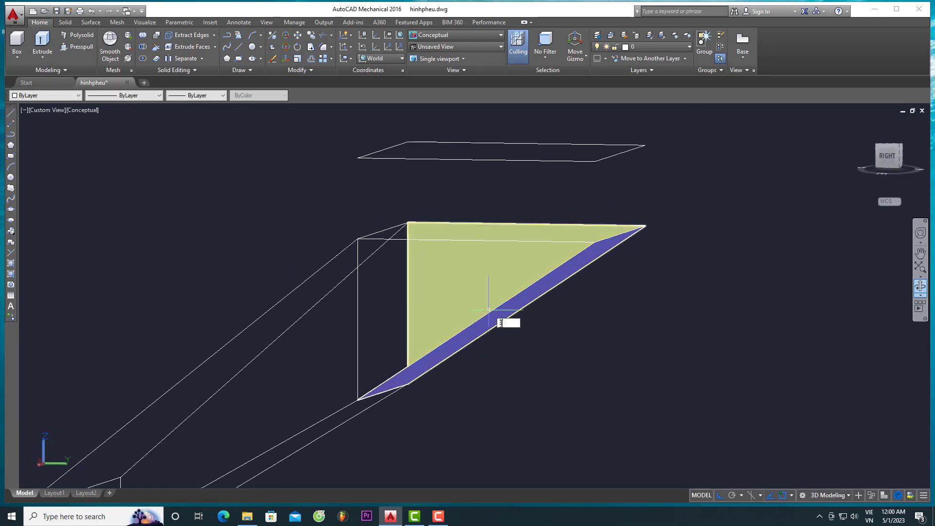
Step: Add a yellow triangular 3D face at the other end, then orbit back to the front
{"action": "type", "text": "m"}
{"action": "key", "text": "Return"}
{"action": "left_click", "coordinate": [358, 238]}
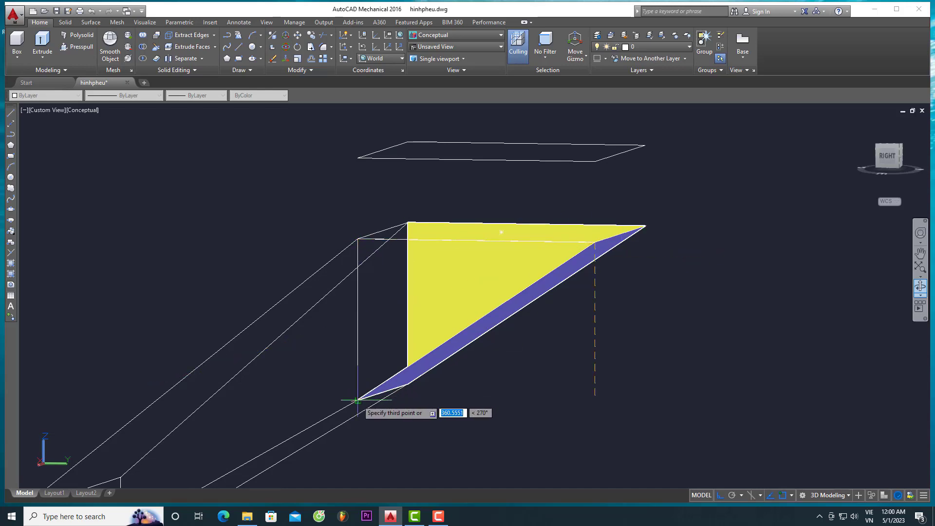
{"action": "key", "text": "Return"}
{"action": "left_click", "coordinate": [392, 275]}
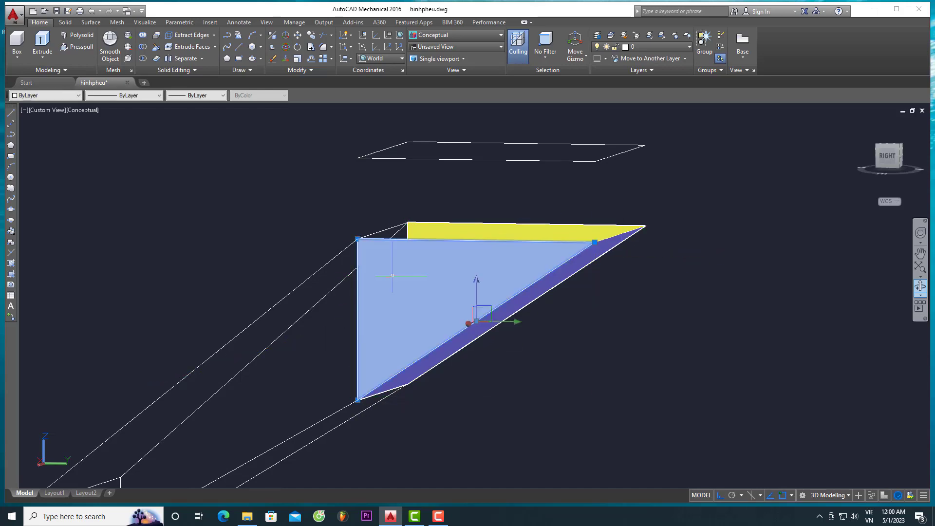
{"action": "left_click", "coordinate": [24, 96]}
{"action": "left_click", "coordinate": [28, 129]}
{"action": "key", "text": "Escape"}
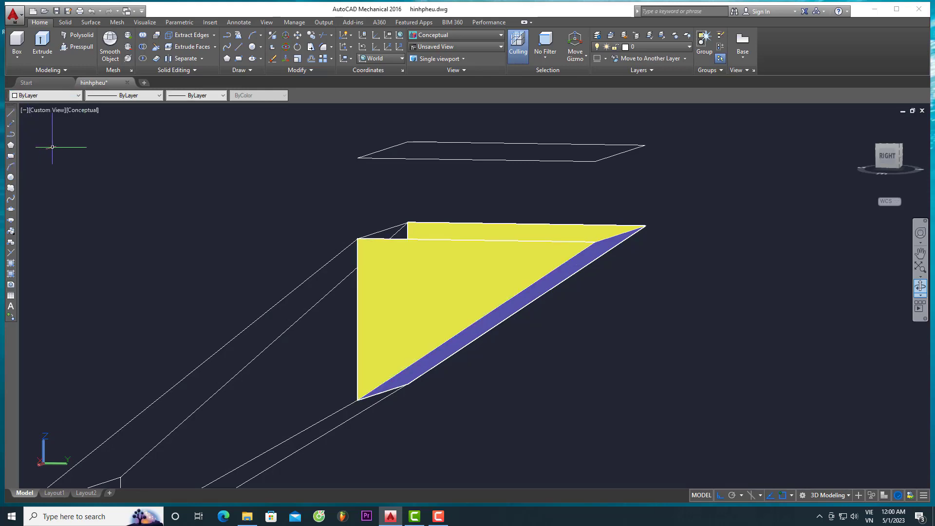
{"action": "left_click", "coordinate": [920, 287]}
{"action": "mouse_move", "coordinate": [461, 384]}
{"action": "left_mouse_down"}
{"action": "mouse_move", "coordinate": [680, 409]}
{"action": "mouse_move", "coordinate": [603, 257]}
{"action": "mouse_move", "coordinate": [518, 317]}
{"action": "mouse_move", "coordinate": [511, 350]}
{"action": "mouse_move", "coordinate": [494, 235]}
{"action": "left_mouse_up"}
{"action": "key", "text": "Escape"}
Step: Offset the top rectangle outline by a distance of 1
{"action": "scroll", "coordinate": [501, 231], "scroll_direction": "up", "scroll_amount": 3}
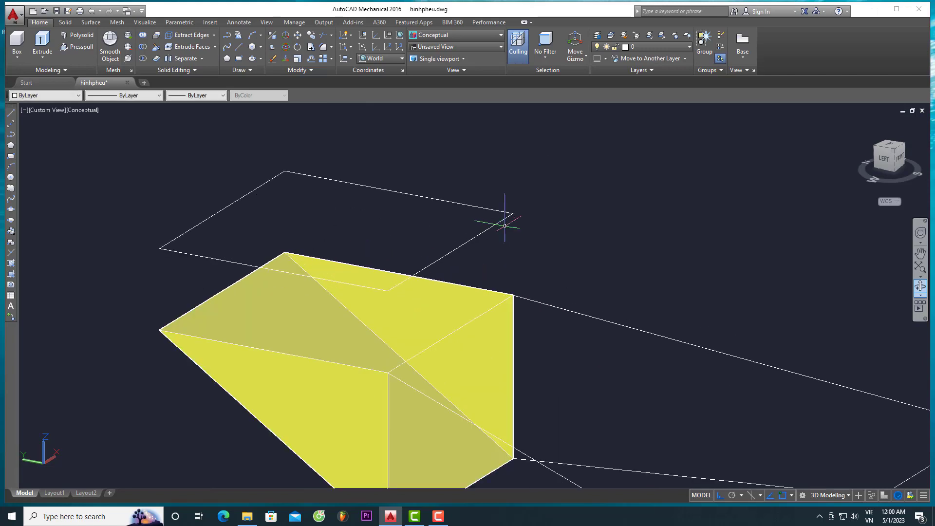
{"action": "type", "text": "o"}
{"action": "key", "text": "Return"}
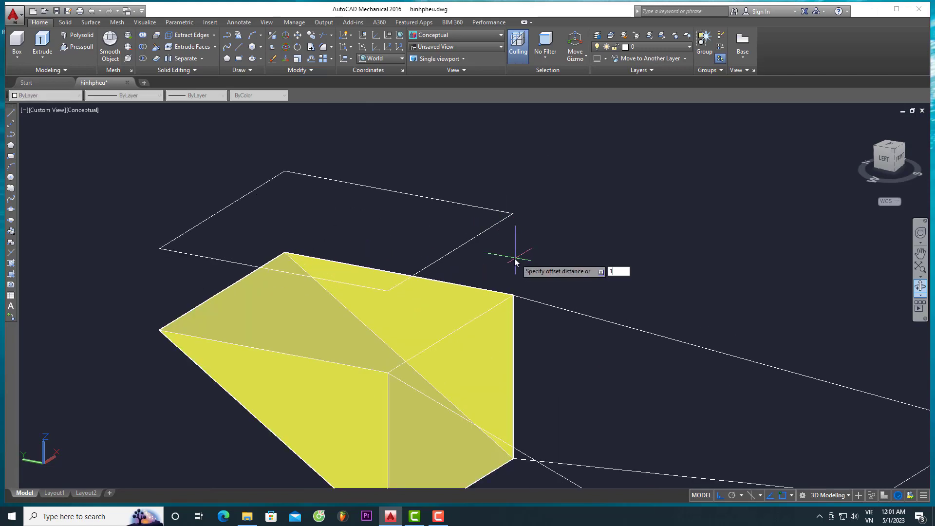
{"action": "key", "text": "Return"}
{"action": "scroll", "coordinate": [512, 213], "scroll_direction": "up", "scroll_amount": 2}
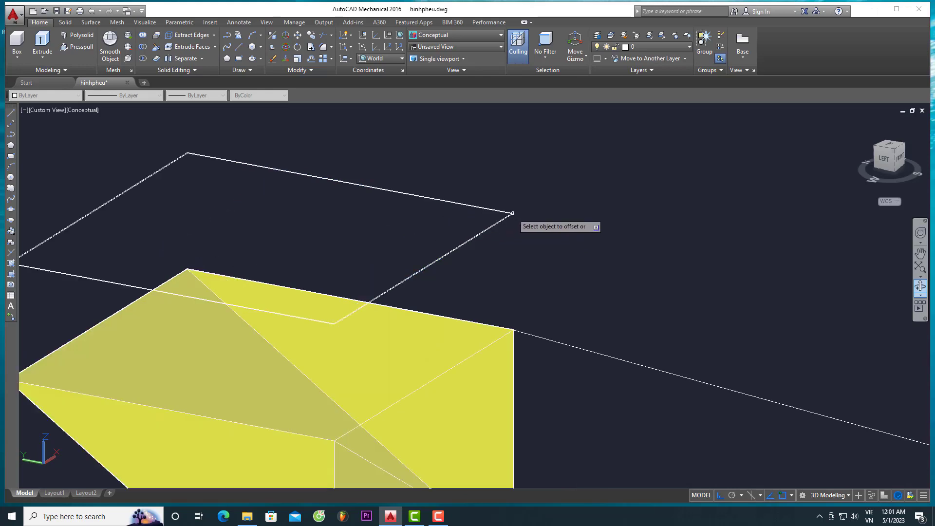
{"action": "scroll", "coordinate": [512, 212], "scroll_direction": "up", "scroll_amount": 1}
{"action": "left_click", "coordinate": [515, 214]}
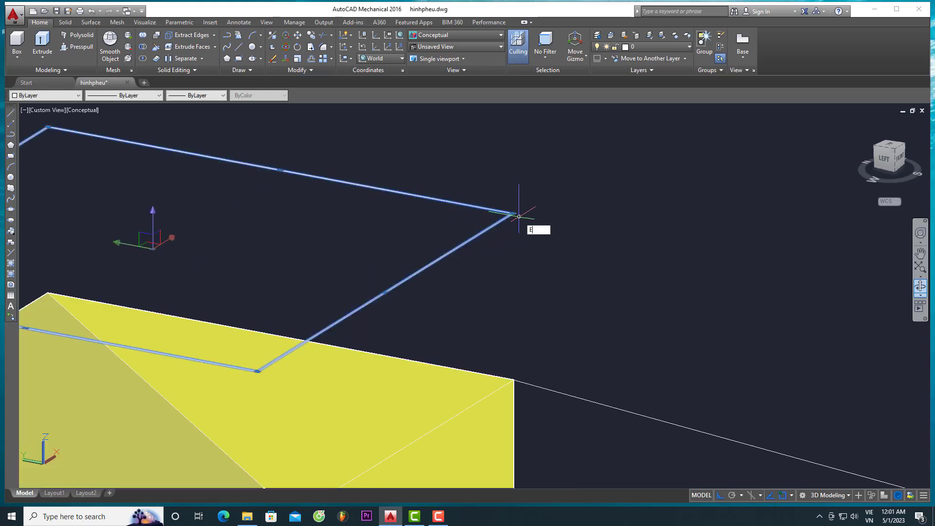
Step: Extrude the top rectangle up to the yellow block's corner, then crossing-select the box
{"action": "type", "text": "xt"}
{"action": "key", "text": "Return"}
{"action": "left_click", "coordinate": [514, 380]}
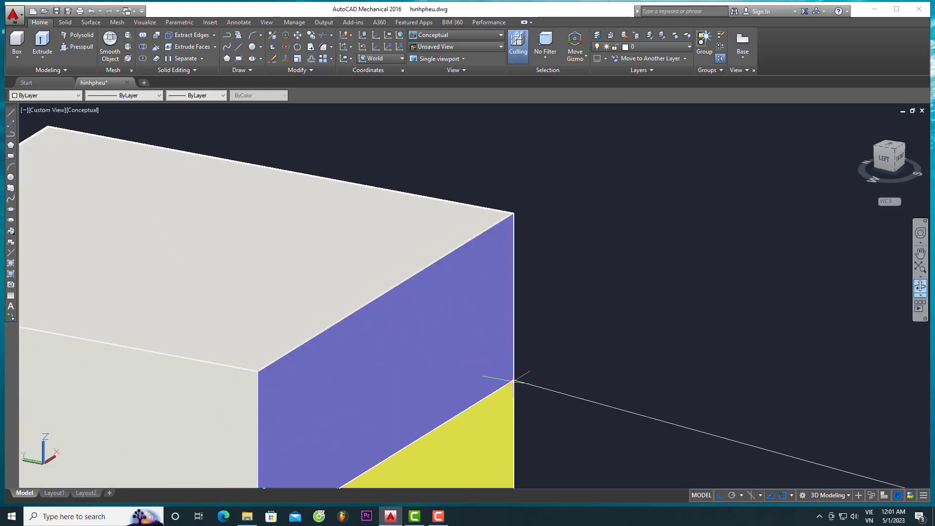
{"action": "scroll", "coordinate": [514, 380], "scroll_direction": "down", "scroll_amount": 4}
{"action": "type", "text": "s"}
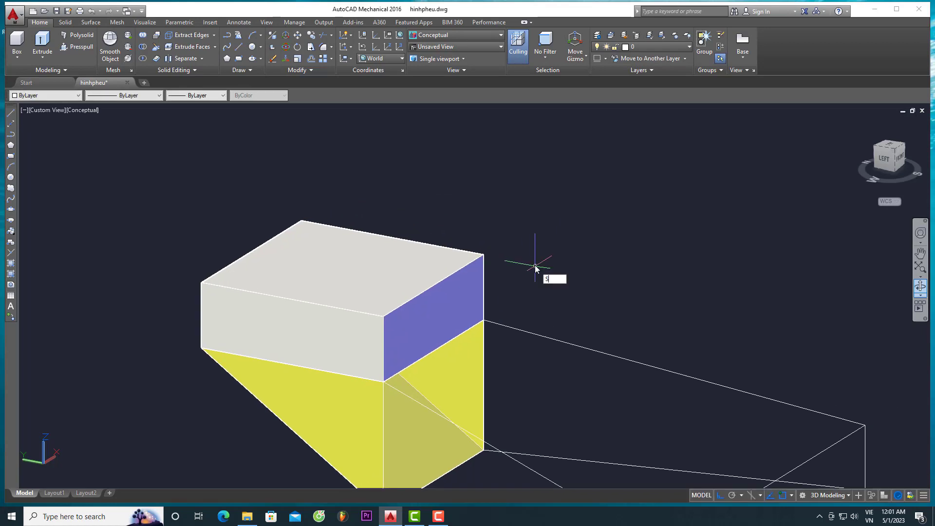
{"action": "key", "text": "Return"}
{"action": "left_click", "coordinate": [484, 161]}
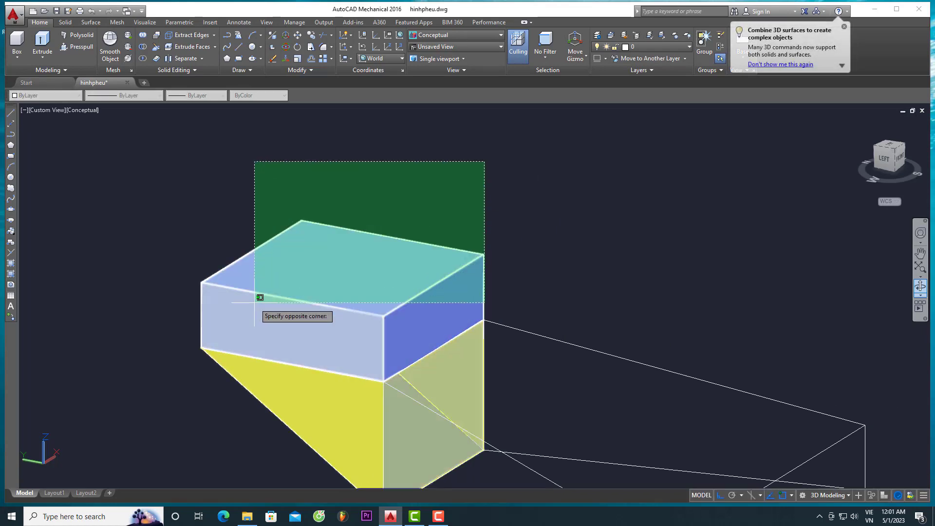
{"action": "left_click", "coordinate": [260, 297]}
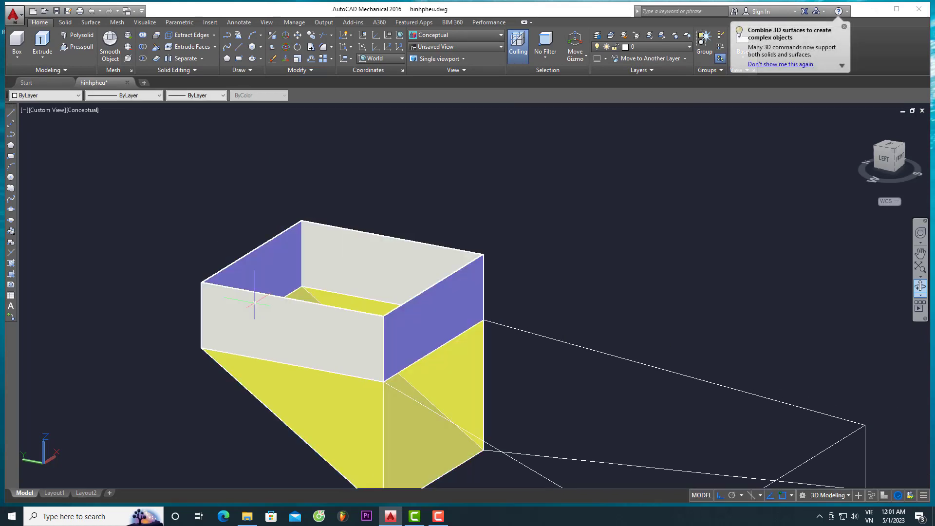
Step: Colour the top box Yellow and orbit to a left-side view
{"action": "left_click", "coordinate": [31, 95]}
{"action": "left_click", "coordinate": [34, 129]}
{"action": "key", "text": "Escape"}
{"action": "scroll", "coordinate": [190, 142], "scroll_direction": "down", "scroll_amount": 2}
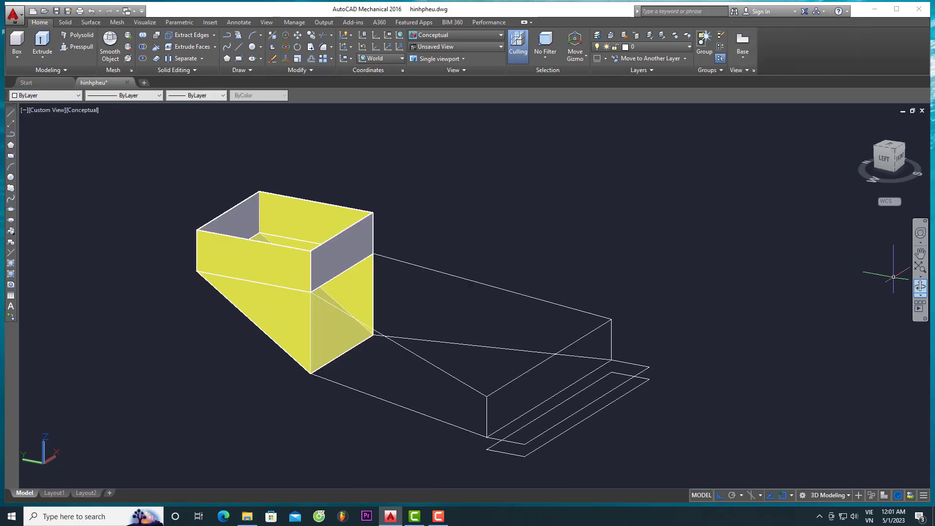
{"action": "left_click", "coordinate": [916, 288]}
{"action": "mouse_move", "coordinate": [849, 315]}
{"action": "left_mouse_down"}
{"action": "mouse_move", "coordinate": [626, 314]}
{"action": "mouse_move", "coordinate": [475, 299]}
{"action": "mouse_move", "coordinate": [590, 303]}
{"action": "mouse_move", "coordinate": [680, 290]}
{"action": "mouse_move", "coordinate": [758, 307]}
{"action": "mouse_move", "coordinate": [674, 320]}
{"action": "left_mouse_up"}
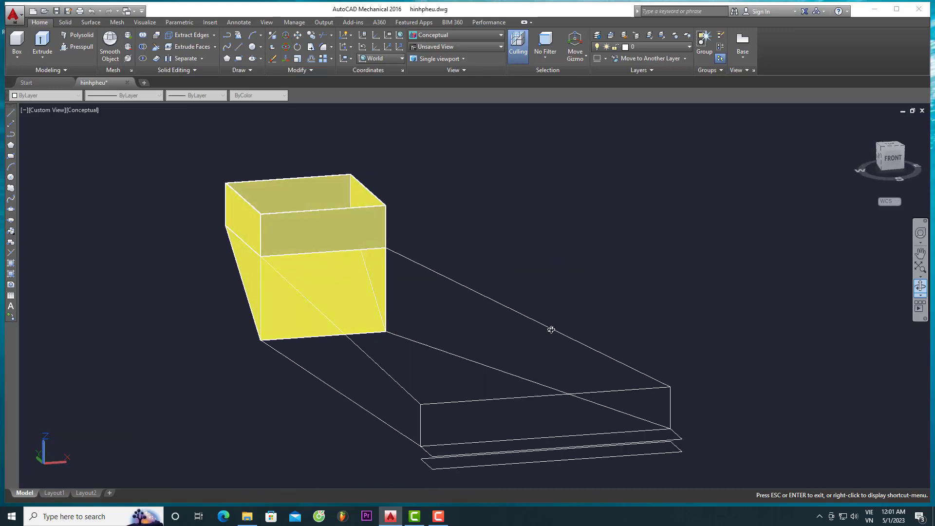
{"action": "left_click_drag", "start_coordinate": [549, 328], "coordinate": [651, 321]}
{"action": "scroll", "coordinate": [538, 372], "scroll_direction": "up", "scroll_amount": 1}
Step: Draw a Yellow 3D face for the chute floor, from the sloping walls to the chute's far end
{"action": "scroll", "coordinate": [488, 373], "scroll_direction": "up", "scroll_amount": 1}
{"action": "key", "text": "Escape"}
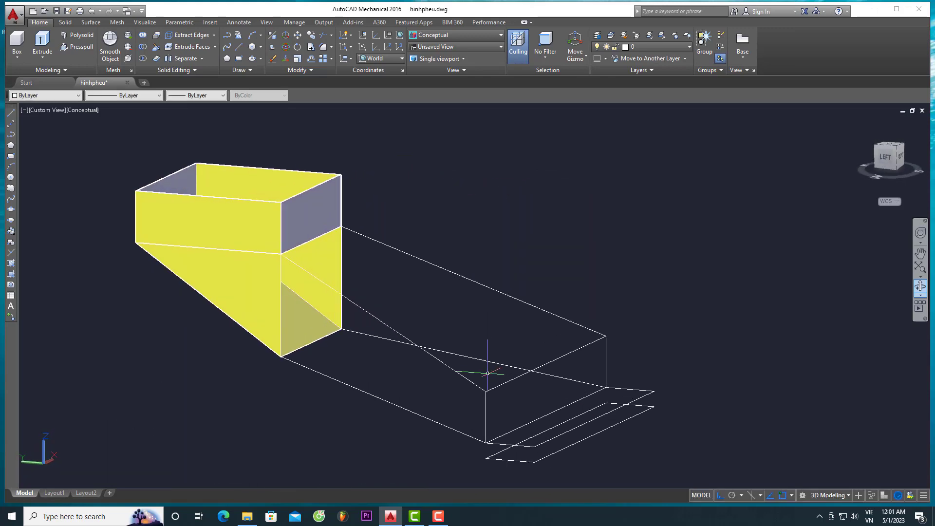
{"action": "type", "text": "3f"}
{"action": "key", "text": "Return"}
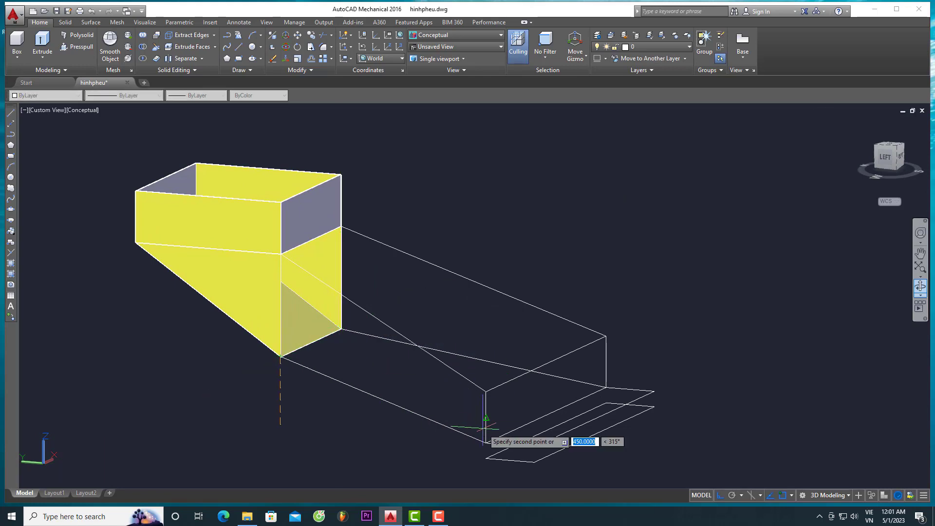
{"action": "left_click", "coordinate": [603, 387]}
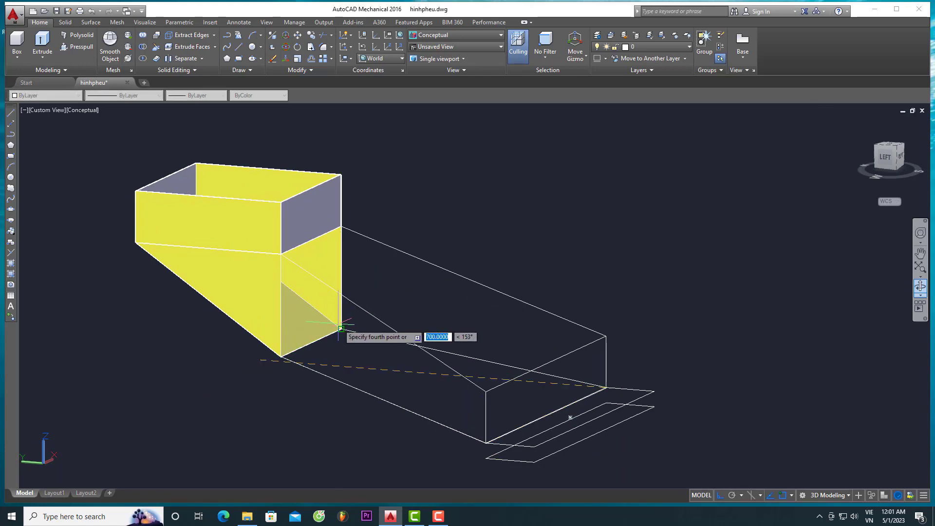
{"action": "left_click", "coordinate": [375, 362]}
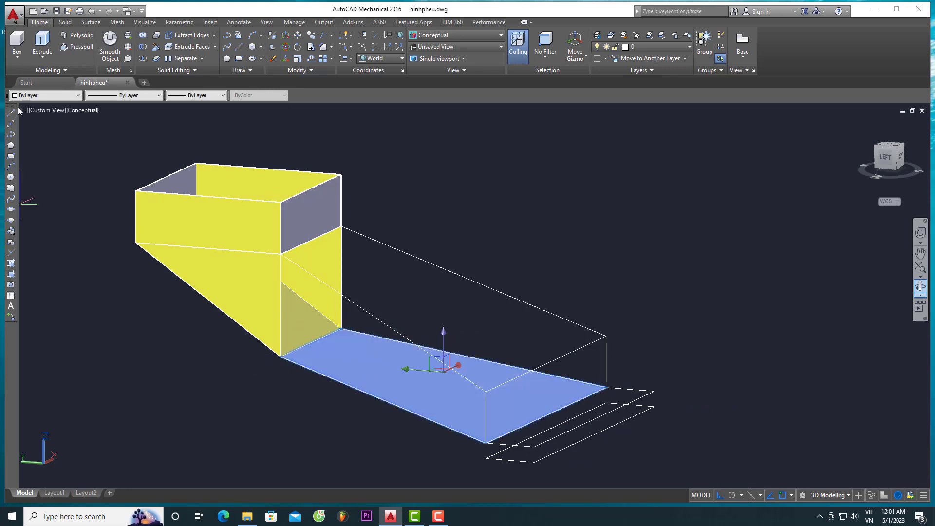
{"action": "left_click", "coordinate": [25, 97]}
{"action": "left_click", "coordinate": [29, 126]}
{"action": "key", "text": "Escape"}
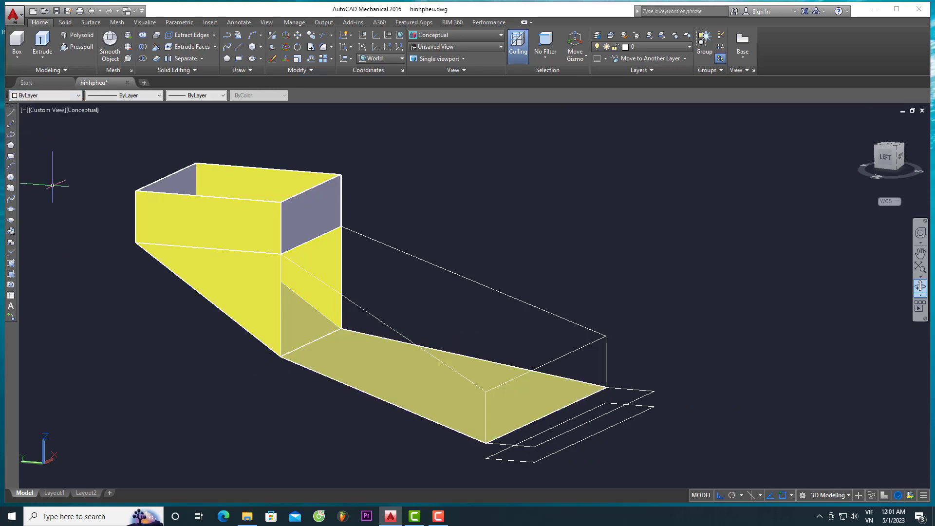
{"action": "left_click", "coordinate": [924, 288]}
{"action": "mouse_move", "coordinate": [806, 319]}
{"action": "left_mouse_down"}
{"action": "mouse_move", "coordinate": [539, 301]}
{"action": "mouse_move", "coordinate": [538, 344]}
{"action": "mouse_move", "coordinate": [559, 348]}
{"action": "mouse_move", "coordinate": [495, 306]}
{"action": "mouse_move", "coordinate": [491, 326]}
{"action": "mouse_move", "coordinate": [701, 321]}
{"action": "mouse_move", "coordinate": [793, 306]}
{"action": "mouse_move", "coordinate": [826, 335]}
{"action": "left_mouse_up"}
{"action": "key", "text": "Escape"}
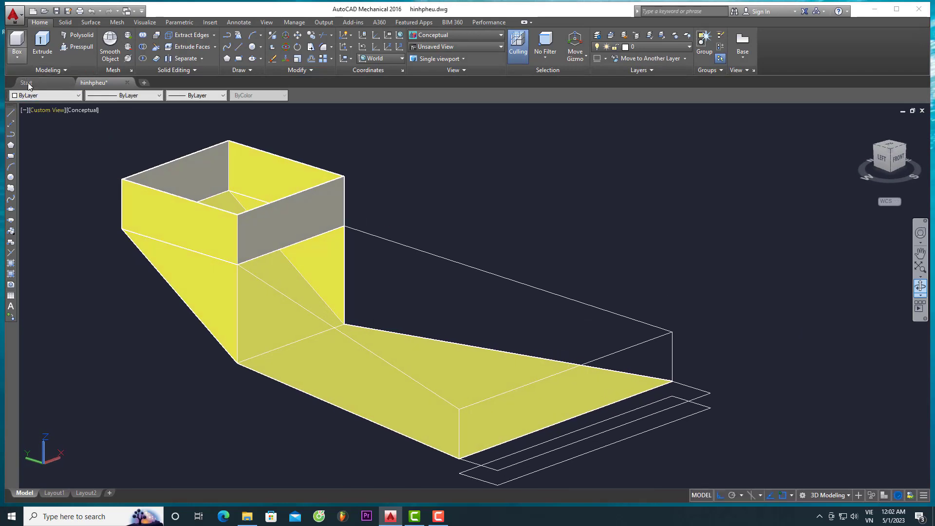
Step: Add a Yellow 3D face for the chute's far side wall, from the top box edge to the chute end
{"action": "type", "text": "l"}
{"action": "key", "text": "Return"}
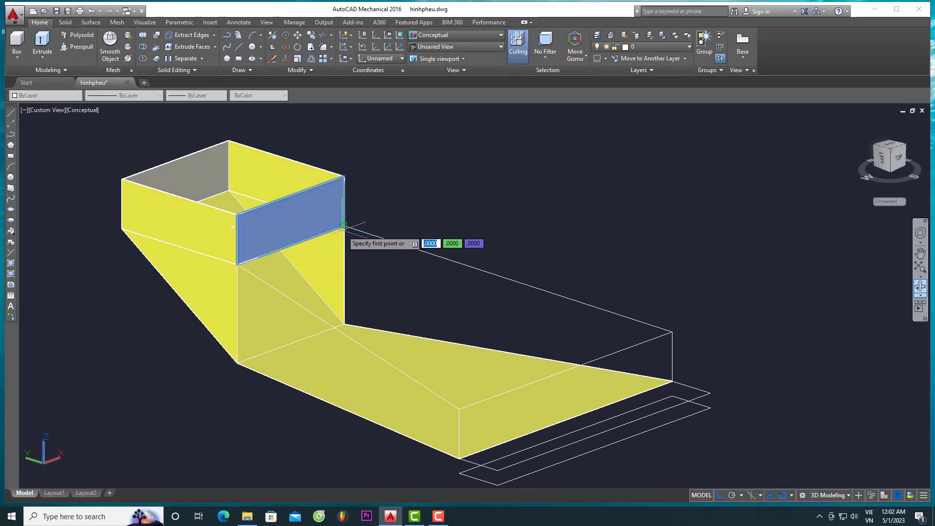
{"action": "left_click", "coordinate": [344, 225]}
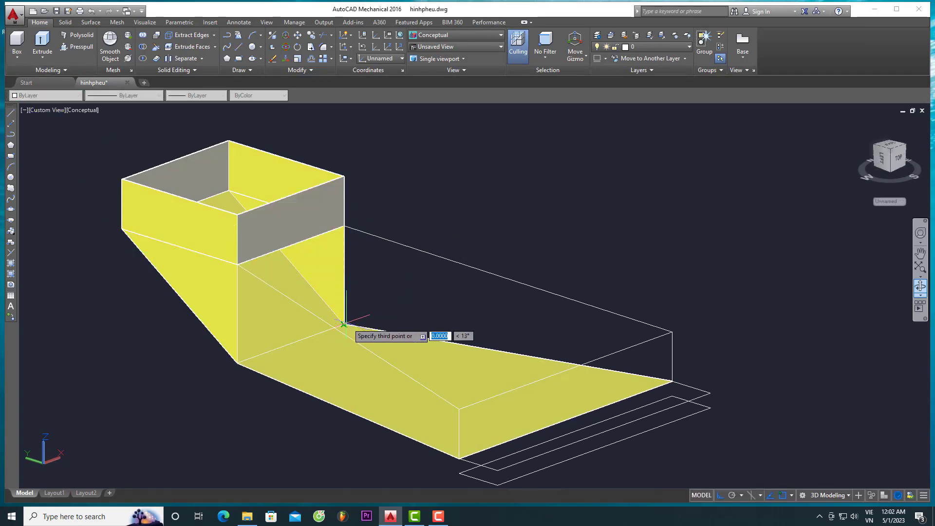
{"action": "left_click", "coordinate": [672, 332]}
{"action": "left_click", "coordinate": [31, 95]}
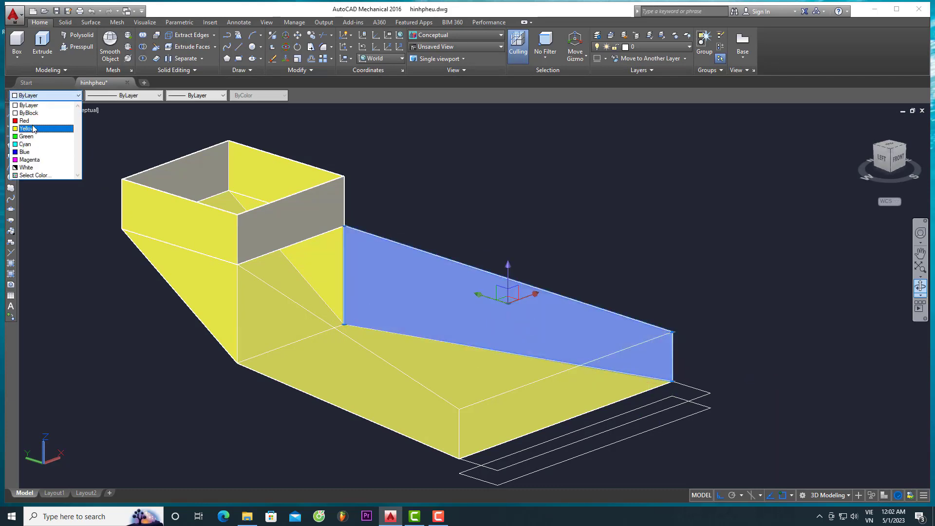
{"action": "left_click", "coordinate": [29, 129]}
{"action": "key", "text": "Escape"}
{"action": "left_click", "coordinate": [921, 288]}
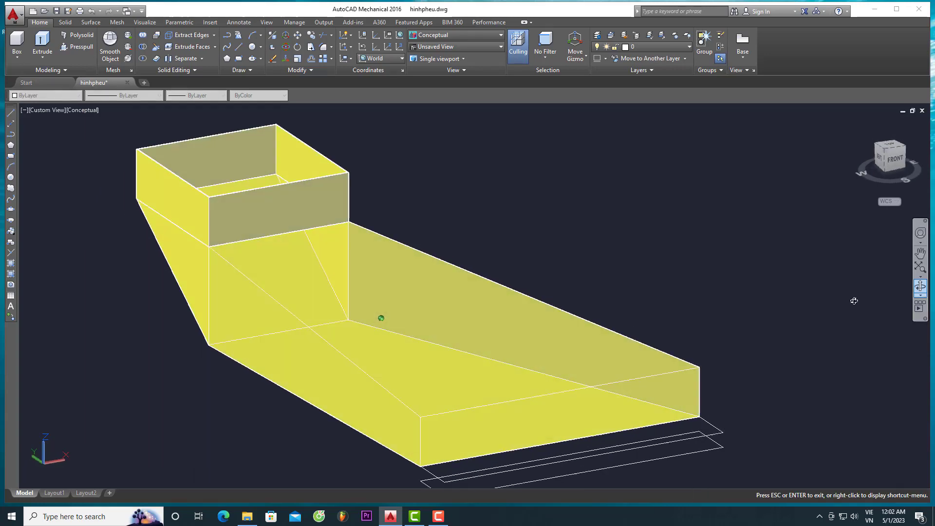
{"action": "mouse_move", "coordinate": [900, 295]}
{"action": "left_mouse_down"}
{"action": "mouse_move", "coordinate": [397, 294]}
{"action": "mouse_move", "coordinate": [337, 290]}
{"action": "mouse_move", "coordinate": [321, 261]}
{"action": "mouse_move", "coordinate": [310, 290]}
{"action": "left_mouse_up"}
Step: Add a Yellow 3D face on the chute's near long side, then orbit to a front-right angle
{"action": "key", "text": "Escape"}
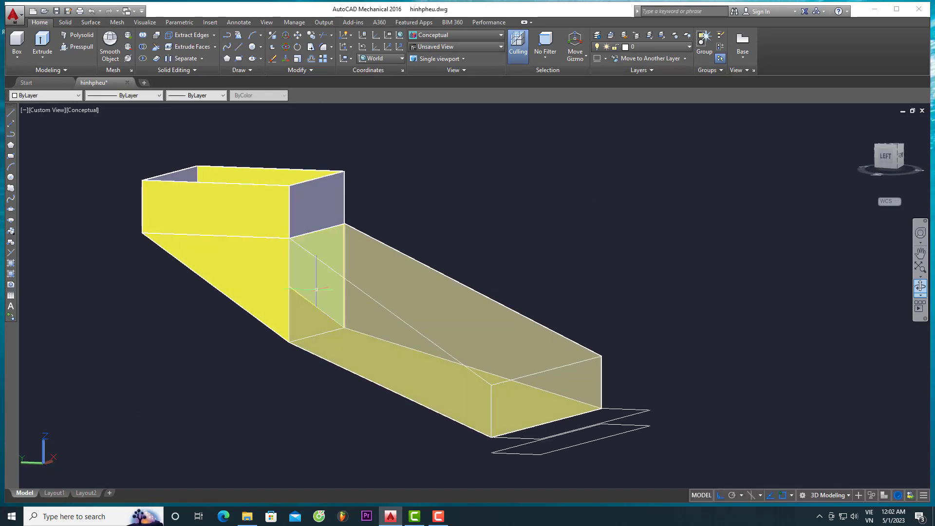
{"action": "type", "text": "3f"}
{"action": "key", "text": "Return"}
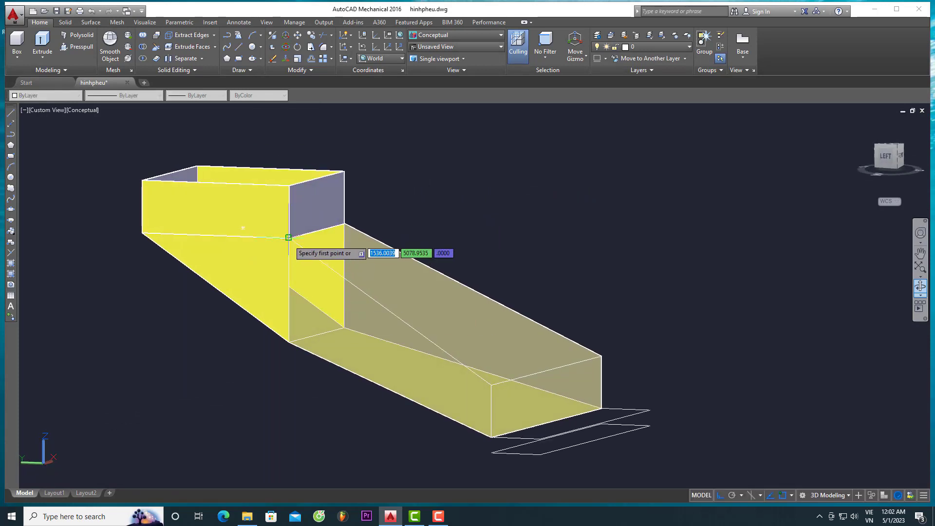
{"action": "left_click", "coordinate": [290, 342]}
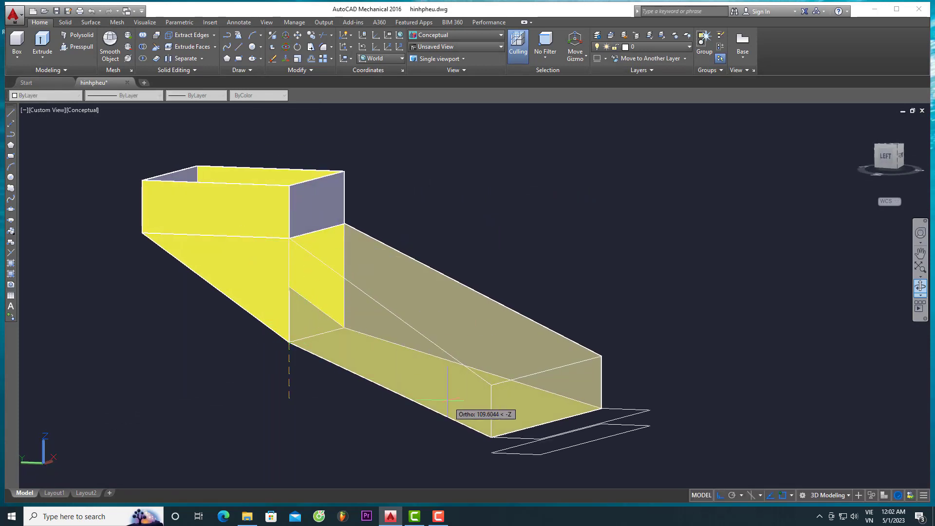
{"action": "left_click", "coordinate": [491, 385]}
{"action": "key", "text": "Return"}
{"action": "left_click", "coordinate": [33, 97]}
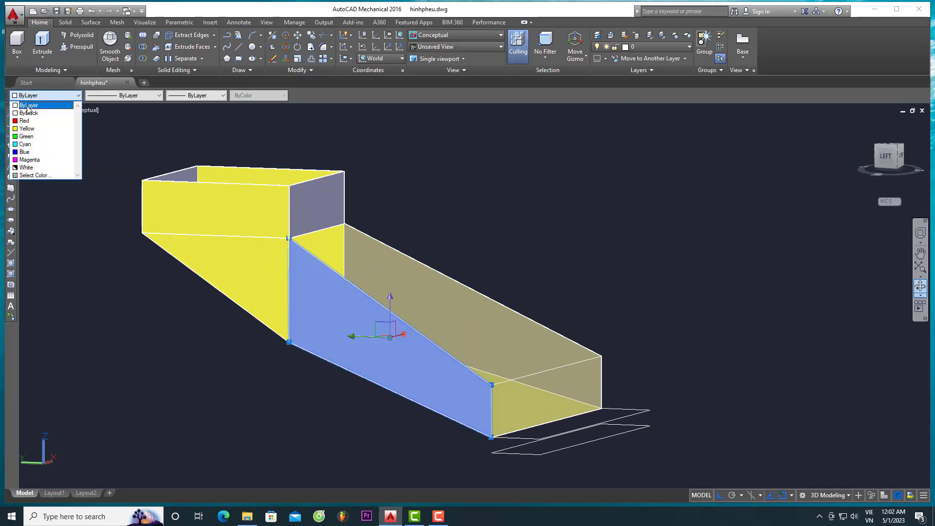
{"action": "left_click", "coordinate": [23, 129]}
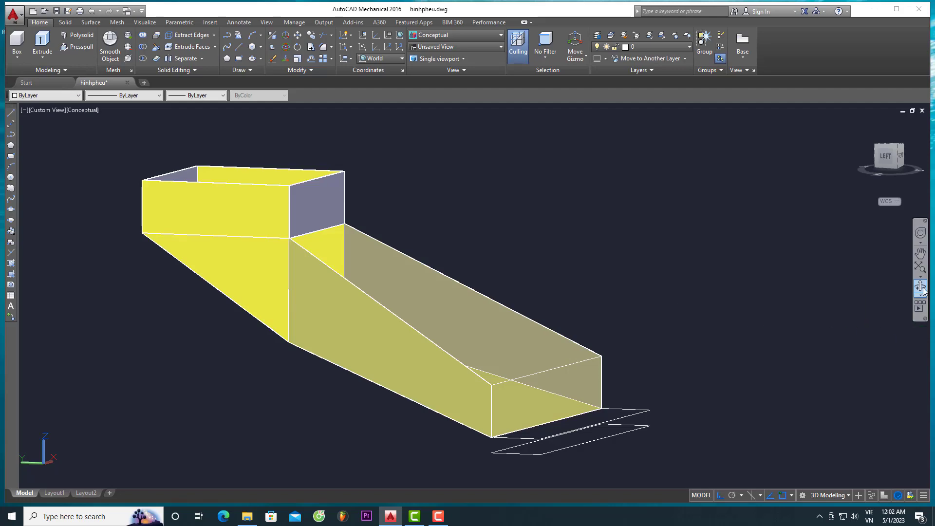
{"action": "left_click", "coordinate": [922, 289]}
{"action": "mouse_move", "coordinate": [883, 324]}
{"action": "left_mouse_down"}
{"action": "mouse_move", "coordinate": [578, 320]}
{"action": "mouse_move", "coordinate": [788, 332]}
{"action": "mouse_move", "coordinate": [602, 412]}
{"action": "left_mouse_up"}
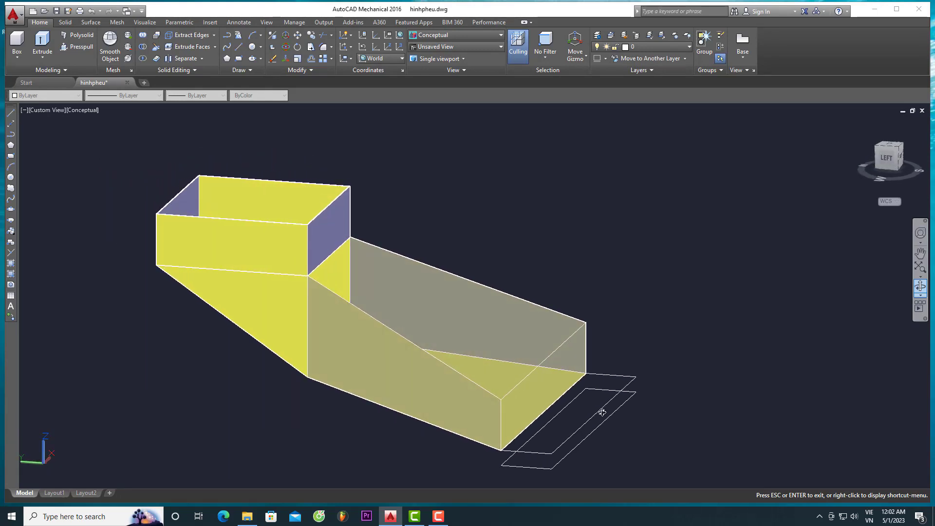
Step: Copy the base rectangle upward from one of its corners, viewing the chute end from the front
{"action": "key", "text": "Escape"}
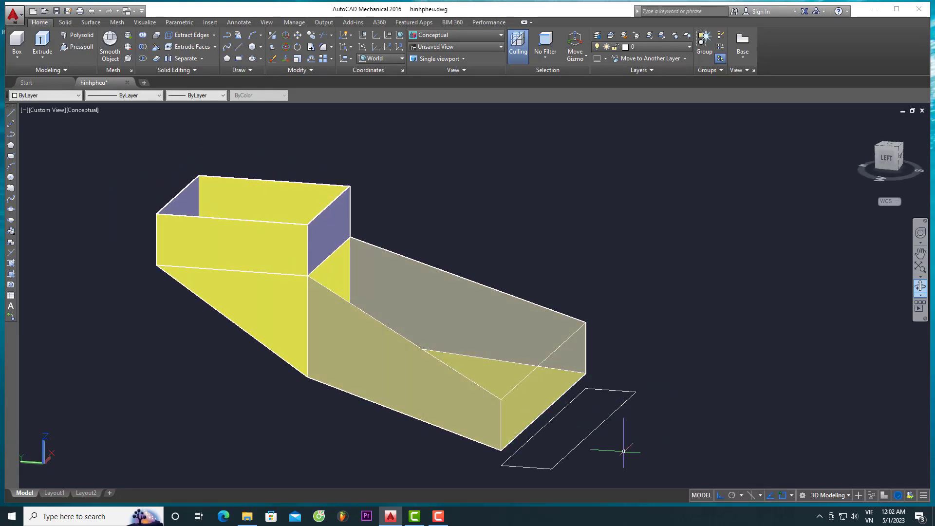
{"action": "scroll", "coordinate": [569, 449], "scroll_direction": "up", "scroll_amount": 2}
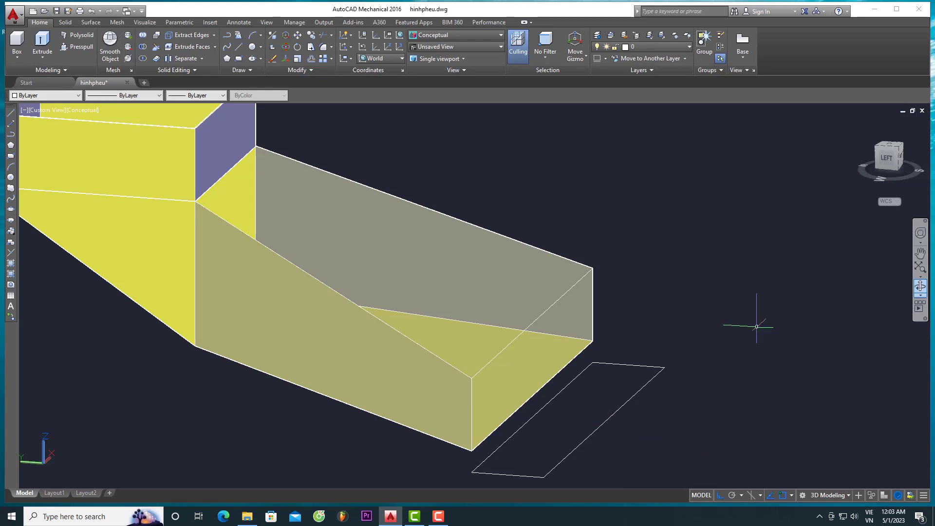
{"action": "middle_click_drag", "start_coordinate": [513, 465], "coordinate": [538, 400]}
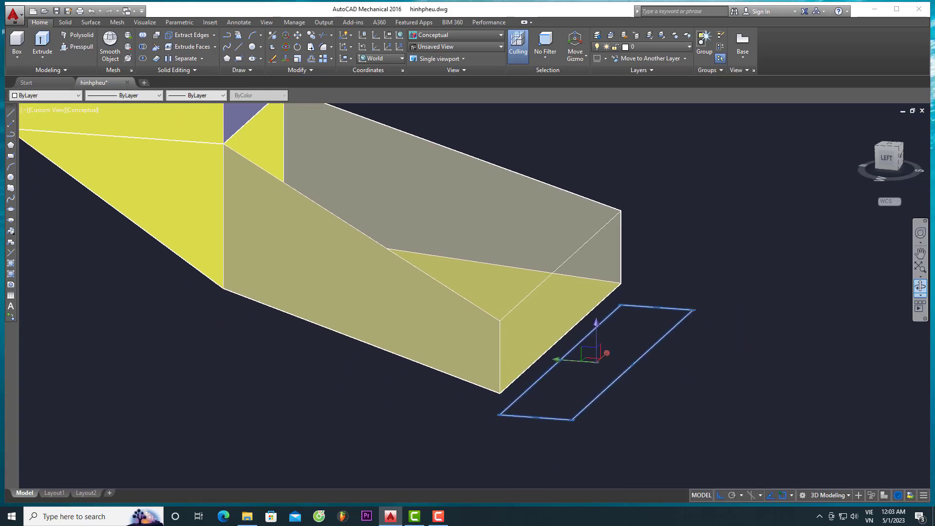
{"action": "scroll", "coordinate": [519, 454], "scroll_direction": "up", "scroll_amount": 2}
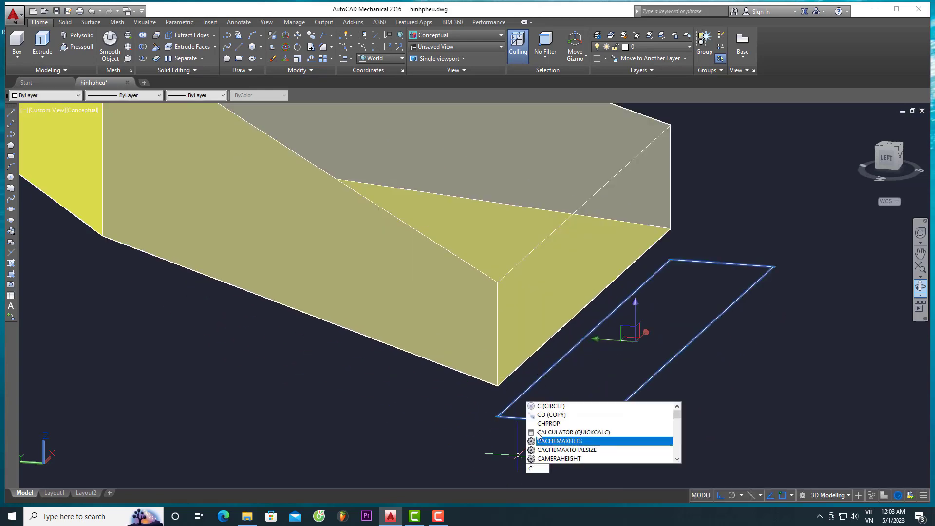
{"action": "left_click", "coordinate": [540, 415]}
{"action": "left_click", "coordinate": [497, 416]}
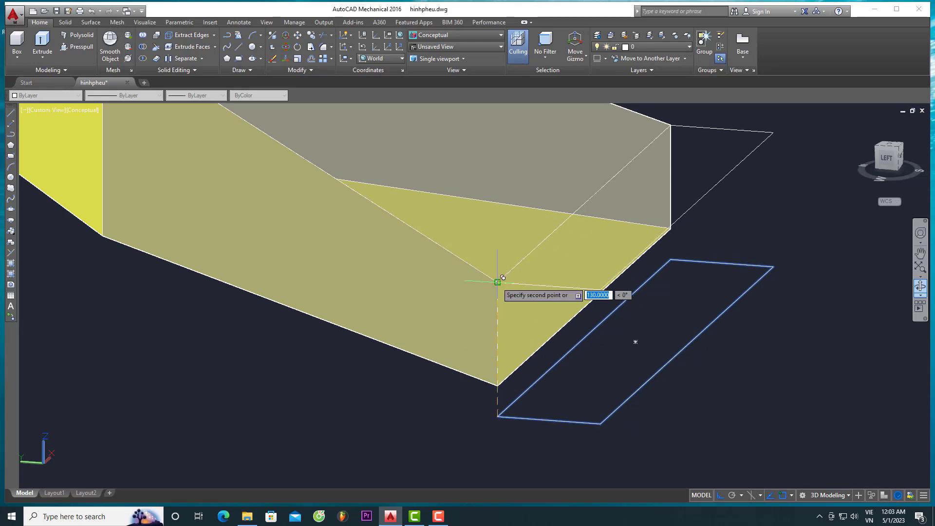
{"action": "scroll", "coordinate": [621, 396], "scroll_direction": "down", "scroll_amount": 2}
{"action": "scroll", "coordinate": [855, 293], "scroll_direction": "up", "scroll_amount": 3}
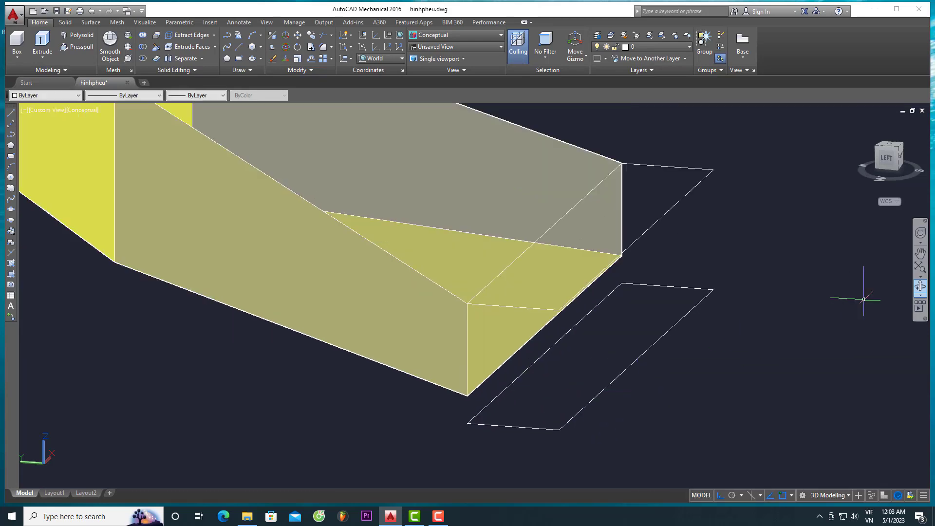
{"action": "scroll", "coordinate": [856, 292], "scroll_direction": "down", "scroll_amount": 3}
{"action": "left_click", "coordinate": [918, 291]}
{"action": "left_click_drag", "start_coordinate": [492, 235], "coordinate": [567, 372]}
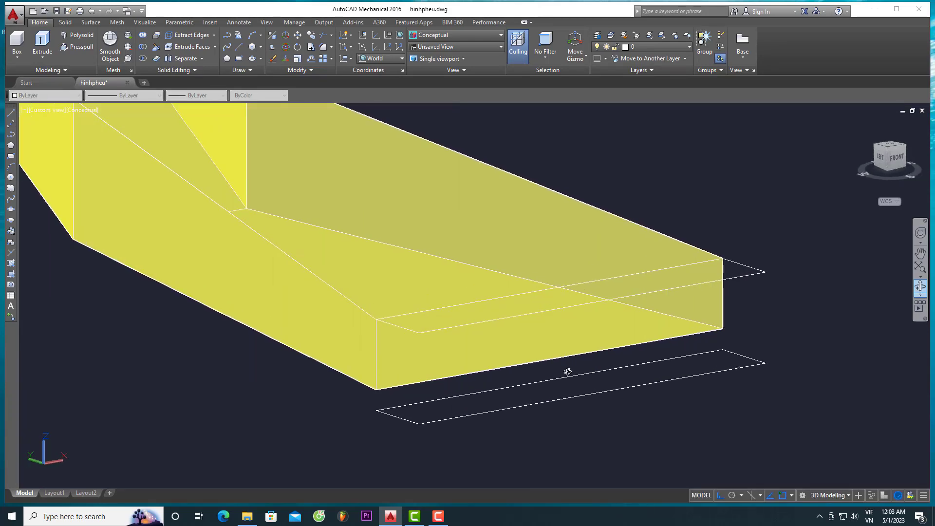
Step: Add a narrow Yellow 3D face along the base strip's near edge
{"action": "right_click", "coordinate": [465, 408]}
{"action": "left_click", "coordinate": [487, 420]}
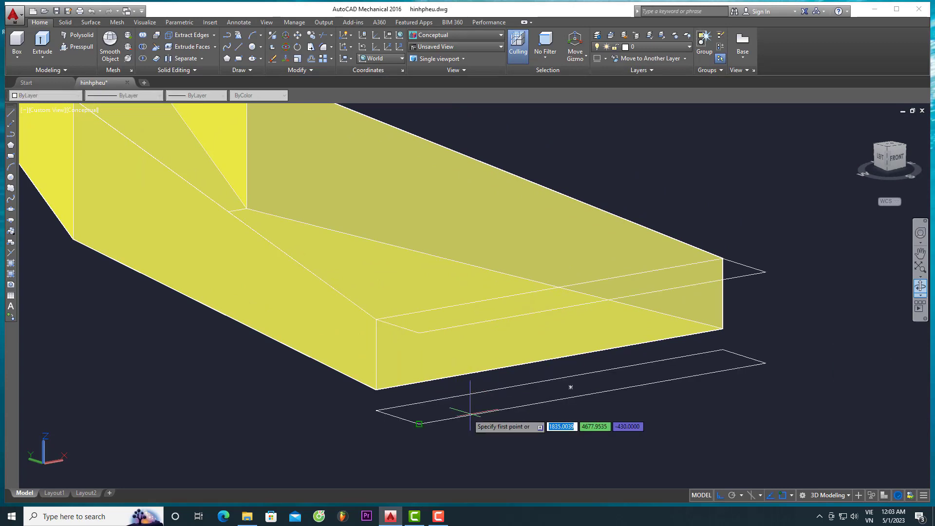
{"action": "left_click", "coordinate": [724, 349]}
{"action": "left_click", "coordinate": [682, 353]}
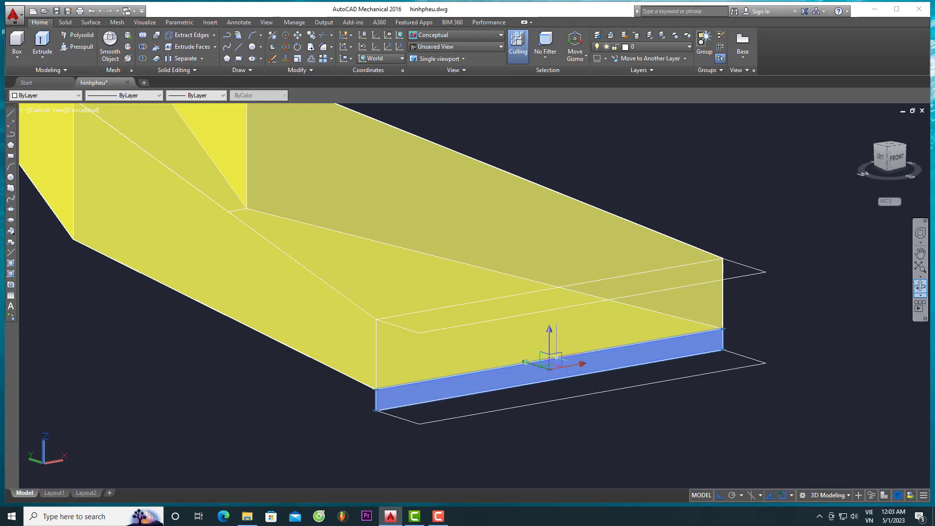
{"action": "left_click", "coordinate": [34, 94]}
{"action": "left_click", "coordinate": [26, 129]}
{"action": "key", "text": "Escape"}
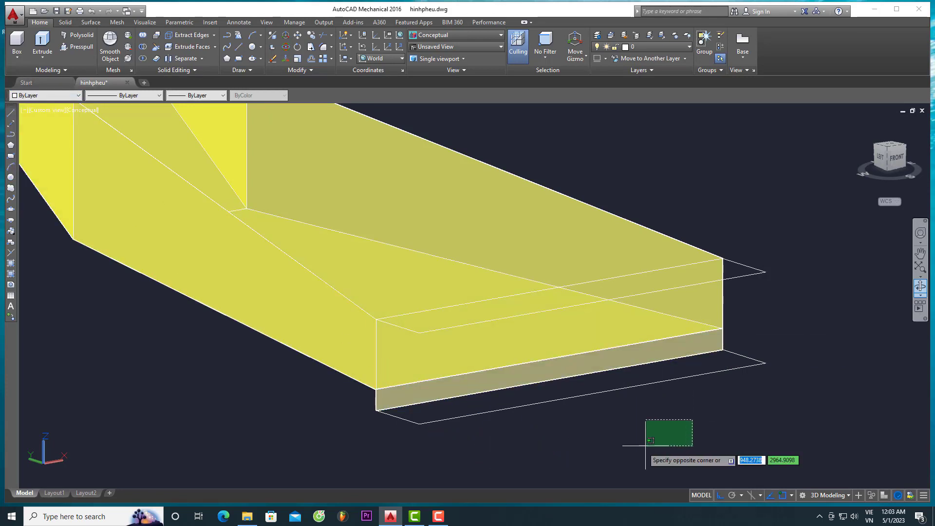
{"action": "scroll", "coordinate": [491, 446], "scroll_direction": "down", "scroll_amount": 2}
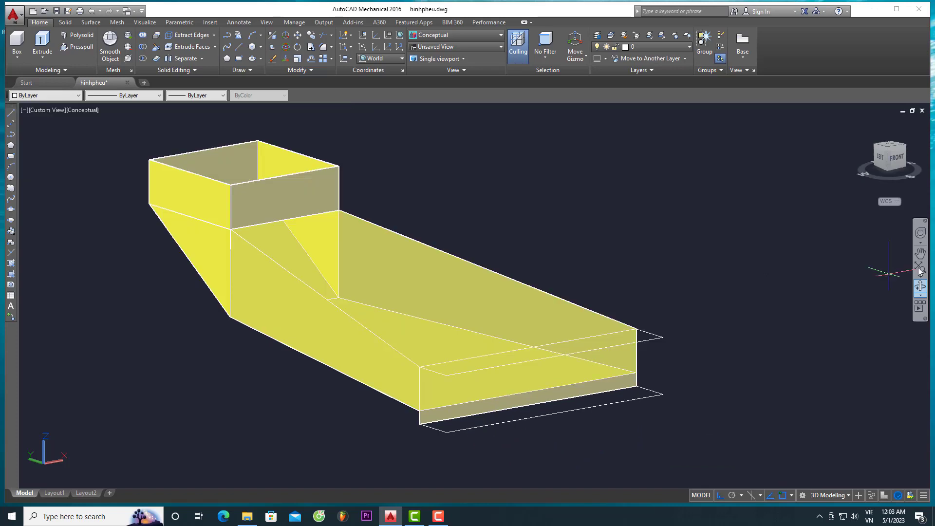
{"action": "left_click", "coordinate": [919, 286]}
{"action": "mouse_move", "coordinate": [789, 316]}
{"action": "left_mouse_down"}
{"action": "mouse_move", "coordinate": [621, 309]}
{"action": "mouse_move", "coordinate": [776, 305]}
{"action": "mouse_move", "coordinate": [811, 322]}
{"action": "mouse_move", "coordinate": [741, 360]}
{"action": "mouse_move", "coordinate": [713, 342]}
{"action": "left_mouse_up"}
Step: Cover the sloping chute top with a Yellow 3D face from the box to the strip
{"action": "key", "text": "Escape"}
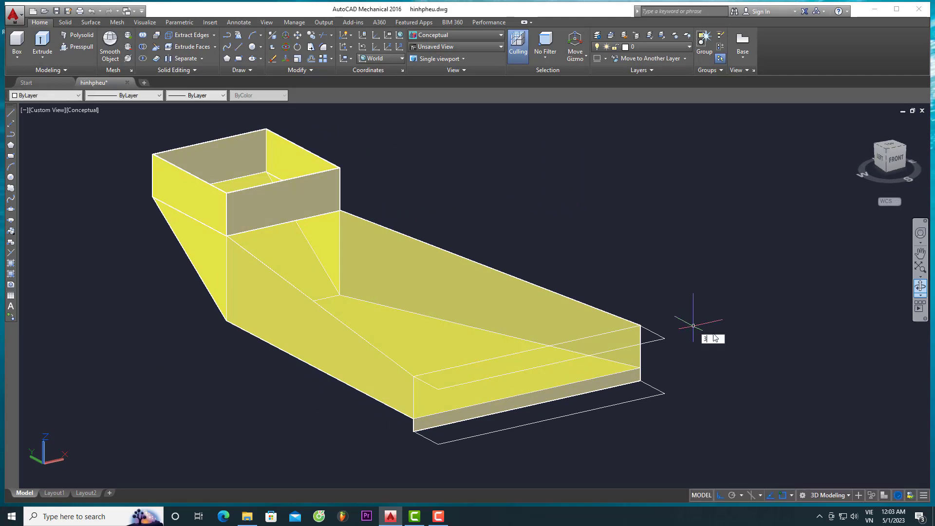
{"action": "type", "text": "f"}
{"action": "key", "text": "Return"}
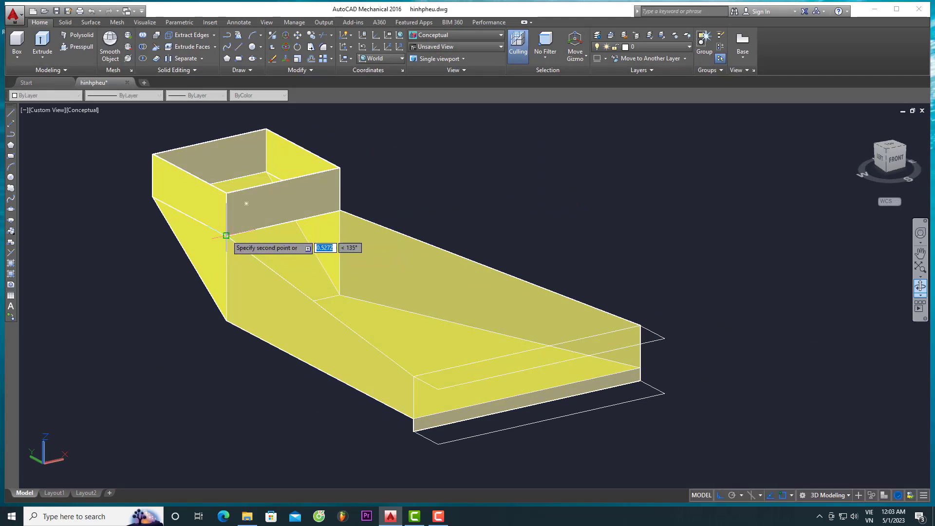
{"action": "left_click", "coordinate": [413, 376]}
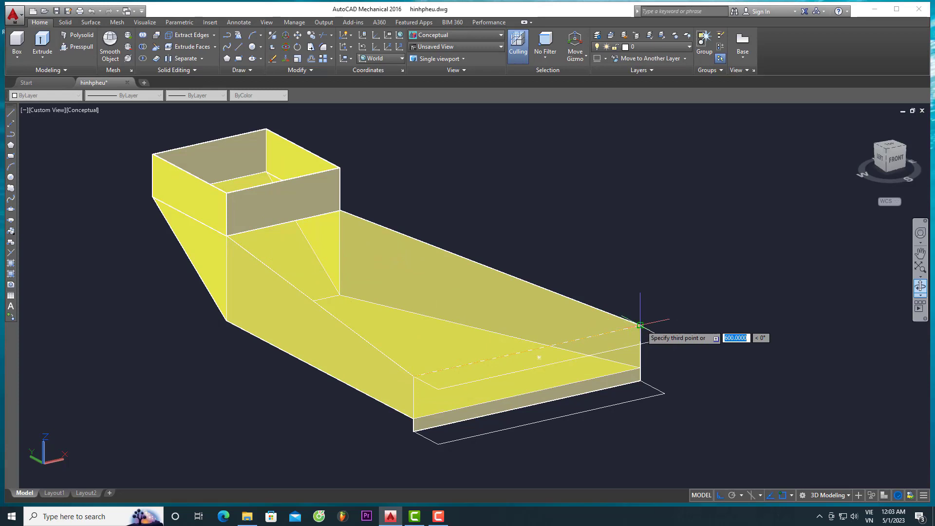
{"action": "left_click", "coordinate": [339, 210]}
{"action": "left_click", "coordinate": [345, 263]}
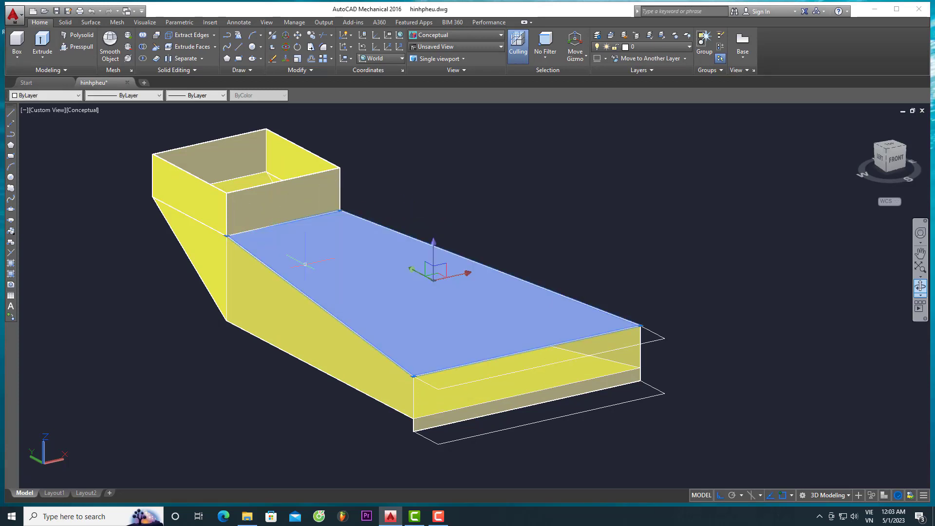
{"action": "left_click", "coordinate": [35, 98]}
{"action": "left_click", "coordinate": [29, 120]}
{"action": "key", "text": "Escape"}
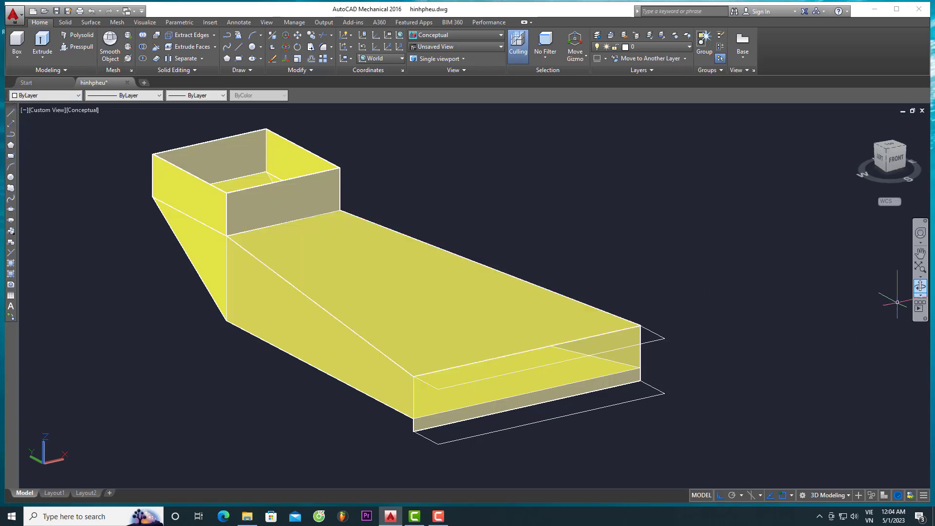
{"action": "left_click", "coordinate": [919, 290]}
{"action": "mouse_move", "coordinate": [828, 316]}
{"action": "left_mouse_down"}
{"action": "mouse_move", "coordinate": [252, 314]}
{"action": "mouse_move", "coordinate": [311, 324]}
{"action": "mouse_move", "coordinate": [354, 351]}
{"action": "mouse_move", "coordinate": [274, 293]}
{"action": "left_mouse_up"}
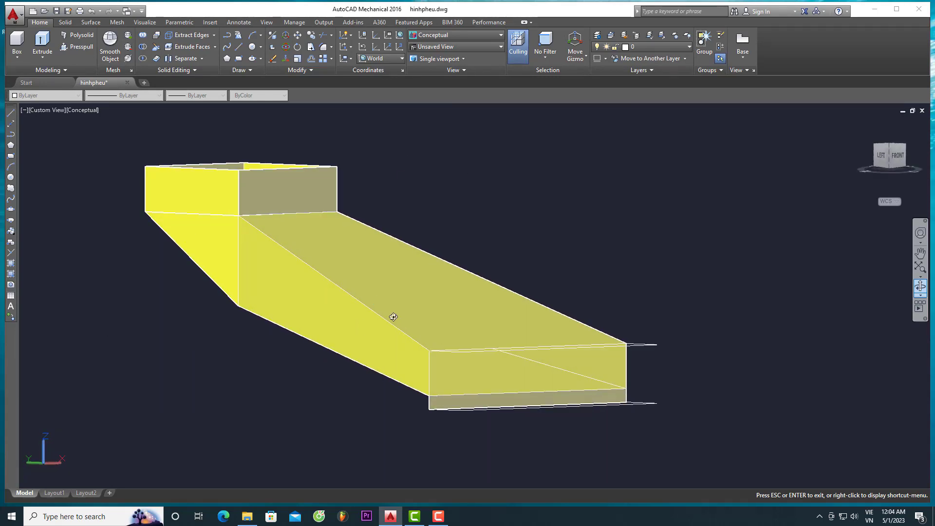
Step: Switch to 2D Wireframe and the SW Isometric view, shifting the model up and left
{"action": "key", "text": "Escape"}
{"action": "left_click", "coordinate": [83, 110]}
{"action": "left_click", "coordinate": [95, 120]}
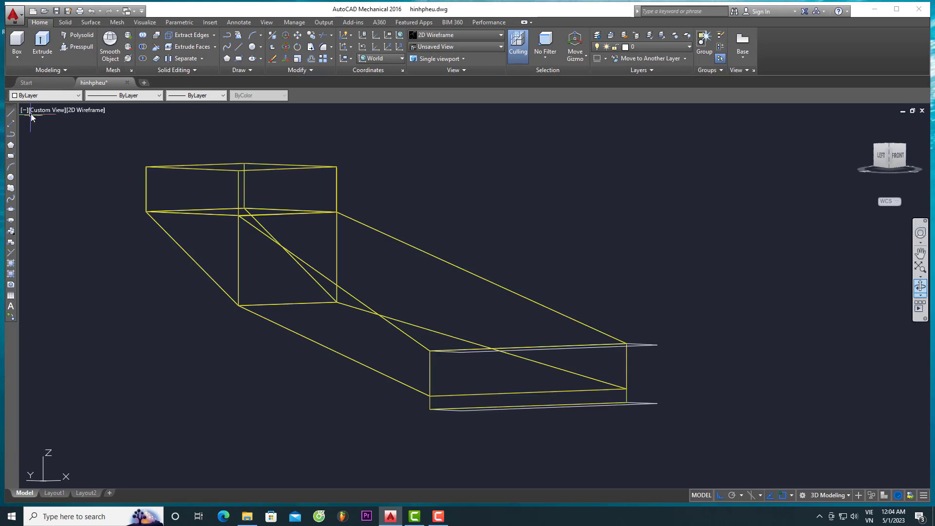
{"action": "left_click", "coordinate": [32, 111]}
{"action": "left_click", "coordinate": [79, 199]}
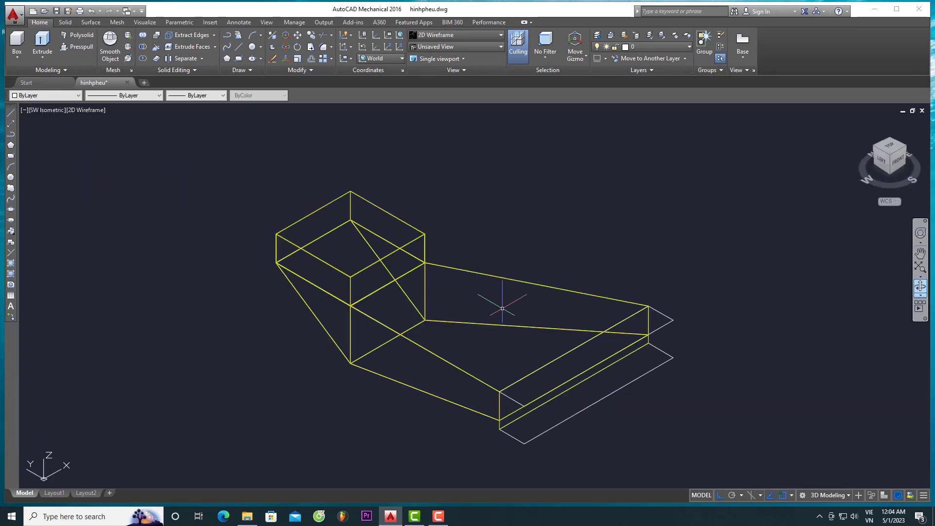
{"action": "middle_click_drag", "start_coordinate": [535, 402], "coordinate": [492, 388]}
Step: Return to Conceptual shading and zoom in on the base strip's front corner
{"action": "left_click", "coordinate": [94, 110]}
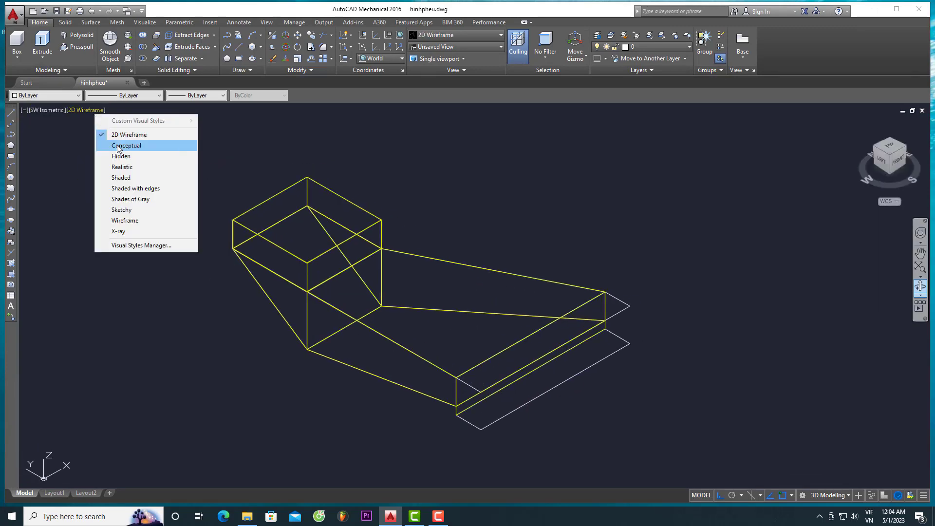
{"action": "left_click", "coordinate": [146, 146]}
{"action": "scroll", "coordinate": [506, 385], "scroll_direction": "up", "scroll_amount": 3}
{"action": "scroll", "coordinate": [493, 422], "scroll_direction": "down", "scroll_amount": 2}
{"action": "middle_click_drag", "start_coordinate": [492, 422], "coordinate": [482, 389]}
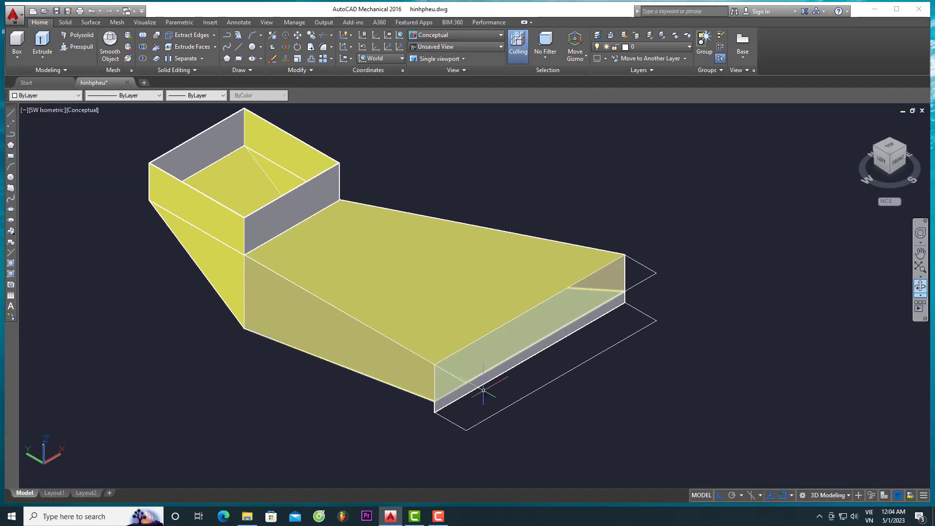
{"action": "scroll", "coordinate": [482, 392], "scroll_direction": "up", "scroll_amount": 2}
{"action": "scroll", "coordinate": [460, 387], "scroll_direction": "up", "scroll_amount": 2}
{"action": "type", "text": "3DFACE"}
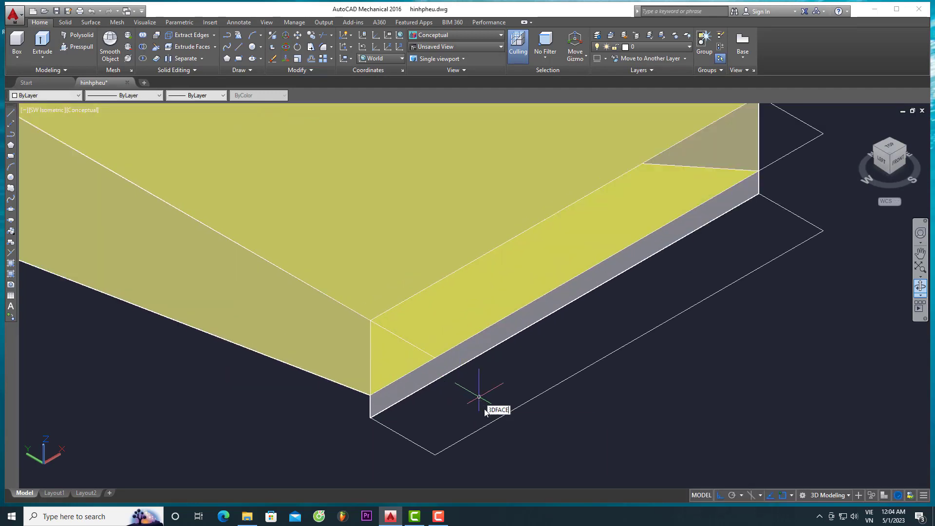
Step: Draw a 3D face capping the base strip's end, then orbit to view the strip end
{"action": "key", "text": "Return"}
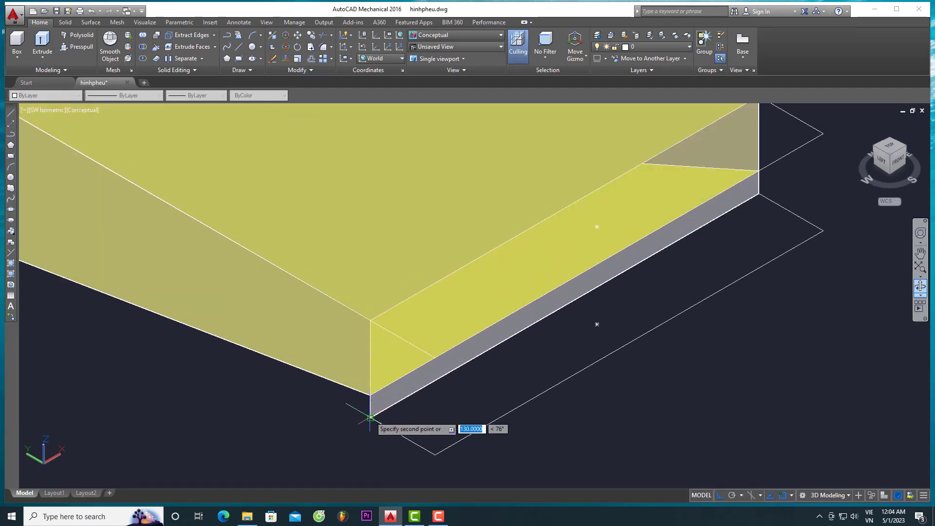
{"action": "left_click", "coordinate": [431, 453]}
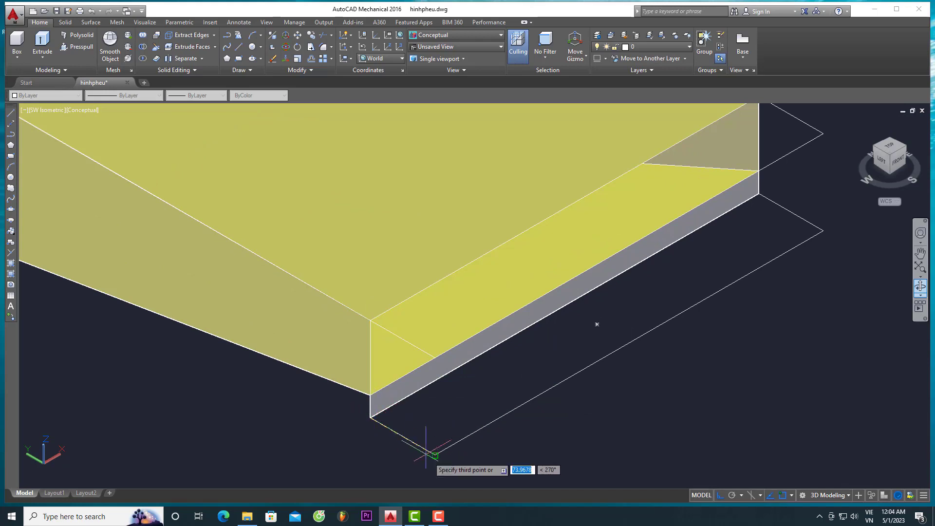
{"action": "left_click", "coordinate": [435, 358]}
{"action": "scroll", "coordinate": [435, 358], "scroll_direction": "down", "scroll_amount": 5}
{"action": "scroll", "coordinate": [434, 365], "scroll_direction": "up", "scroll_amount": 5}
{"action": "key", "text": "Return"}
{"action": "left_click", "coordinate": [430, 375]}
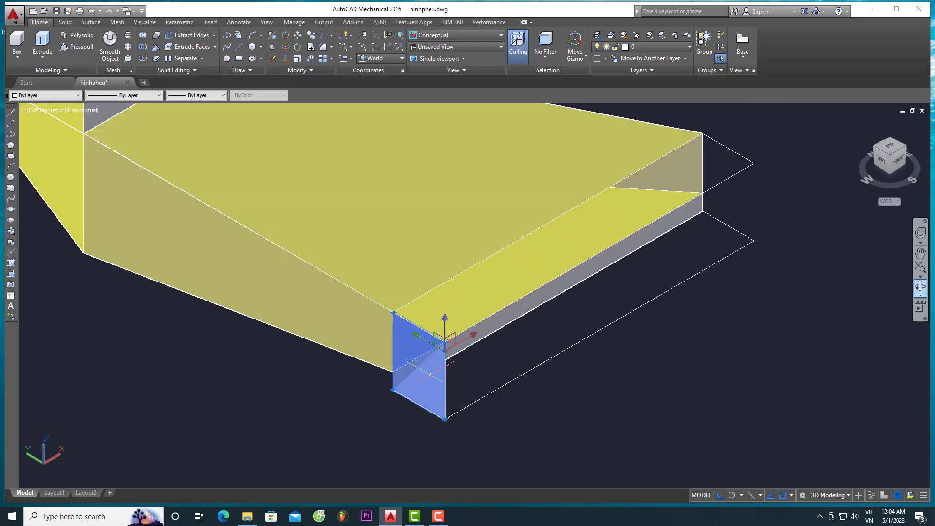
{"action": "key", "text": "Escape"}
{"action": "scroll", "coordinate": [428, 373], "scroll_direction": "up", "scroll_amount": 1}
{"action": "scroll", "coordinate": [427, 374], "scroll_direction": "up", "scroll_amount": 1}
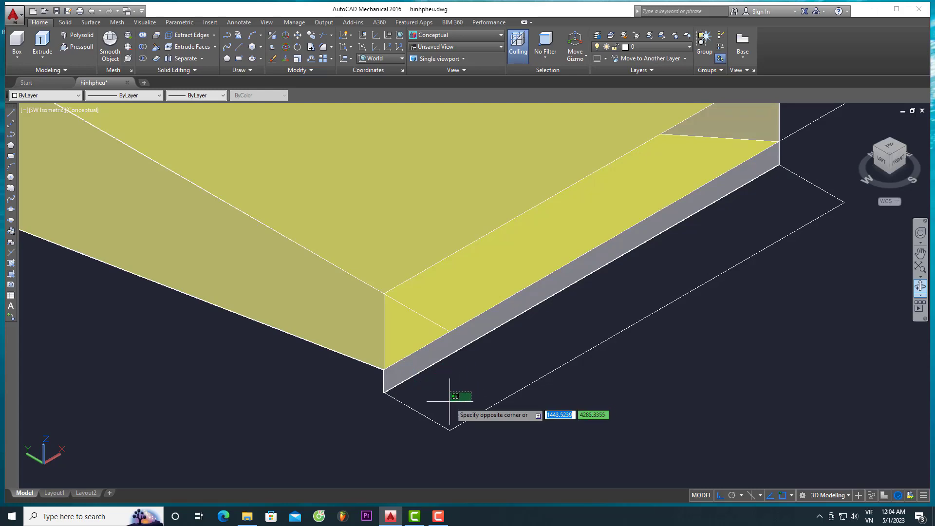
{"action": "middle_click_drag", "start_coordinate": [808, 314], "coordinate": [637, 391], "text": "shift"}
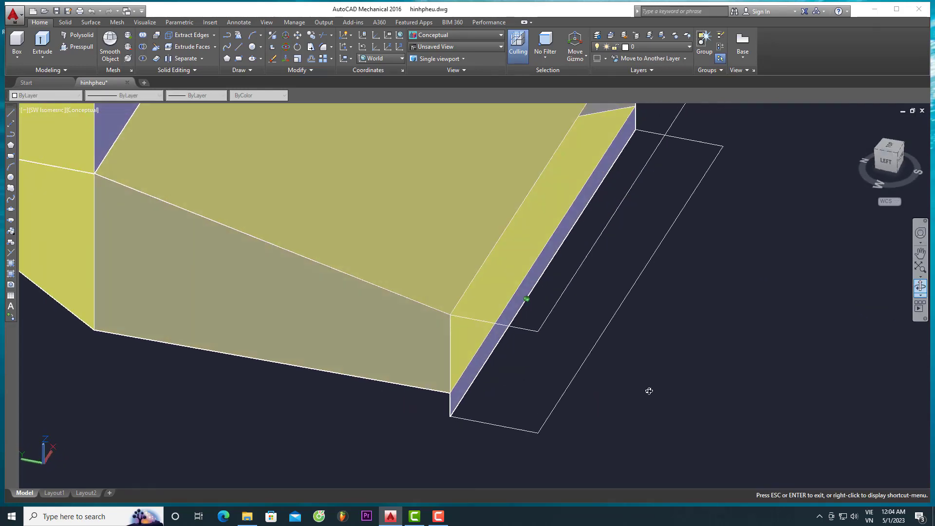
Step: Draw a flat 3D face covering the base strip's top, then orbit to check the faces
{"action": "type", "text": "3DFACE"}
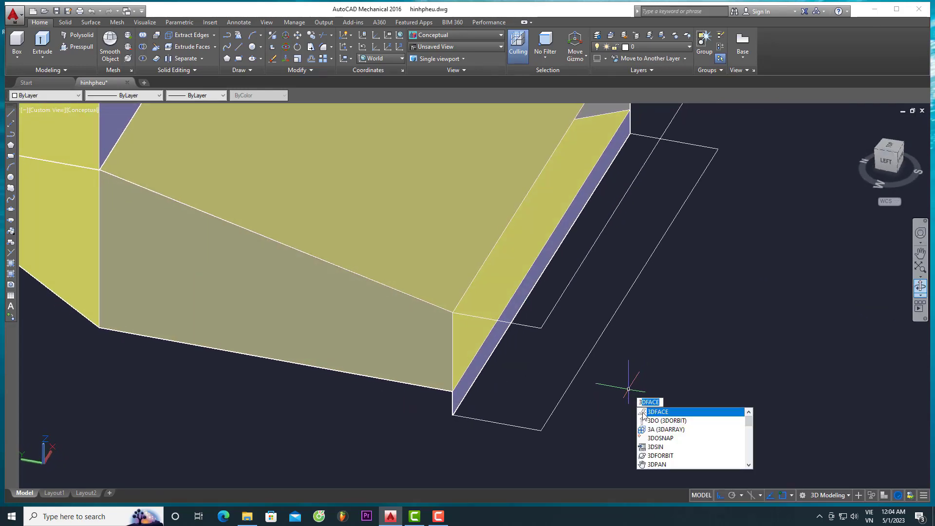
{"action": "left_click", "coordinate": [643, 412]}
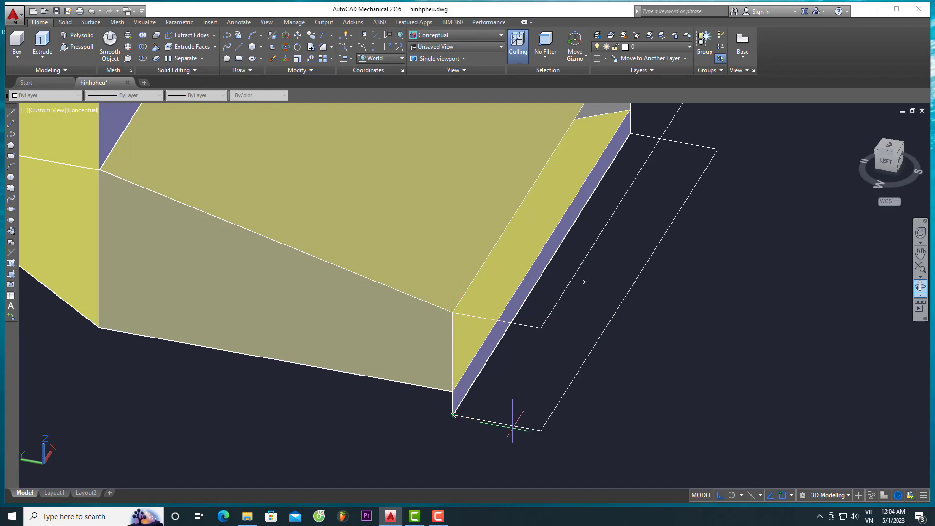
{"action": "left_click", "coordinate": [540, 329]}
{"action": "scroll", "coordinate": [535, 336], "scroll_direction": "down", "scroll_amount": 2}
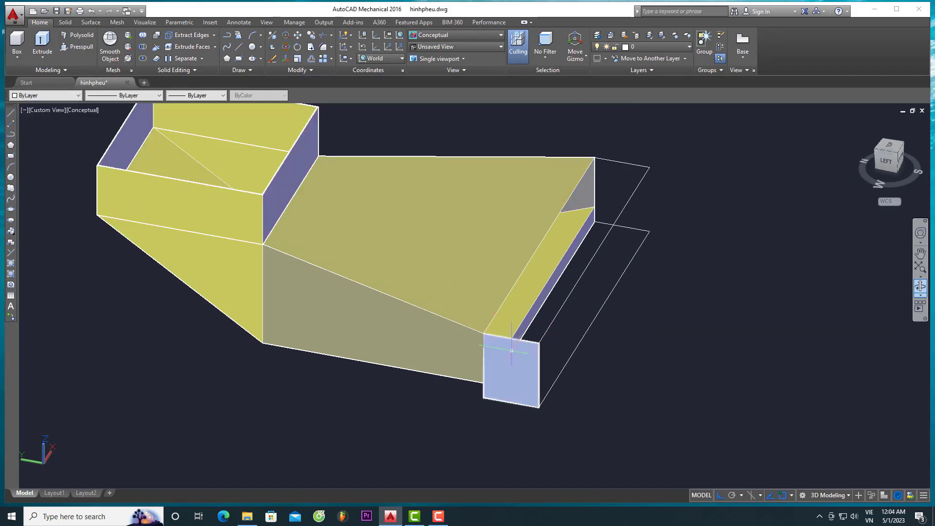
{"action": "scroll", "coordinate": [486, 341], "scroll_direction": "up", "scroll_amount": 3}
{"action": "key", "text": "Return"}
{"action": "key", "text": "Return"}
{"action": "left_click", "coordinate": [468, 332]}
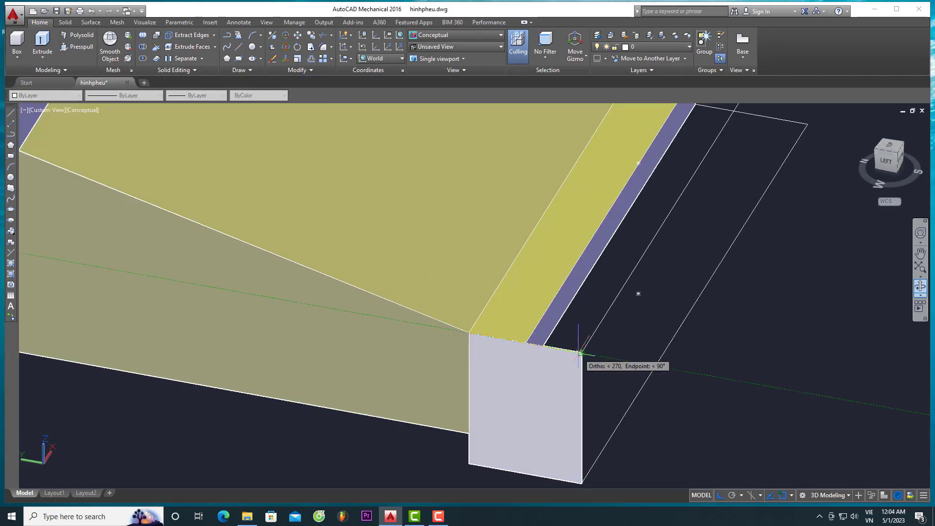
{"action": "scroll", "coordinate": [568, 379], "scroll_direction": "down", "scroll_amount": 3}
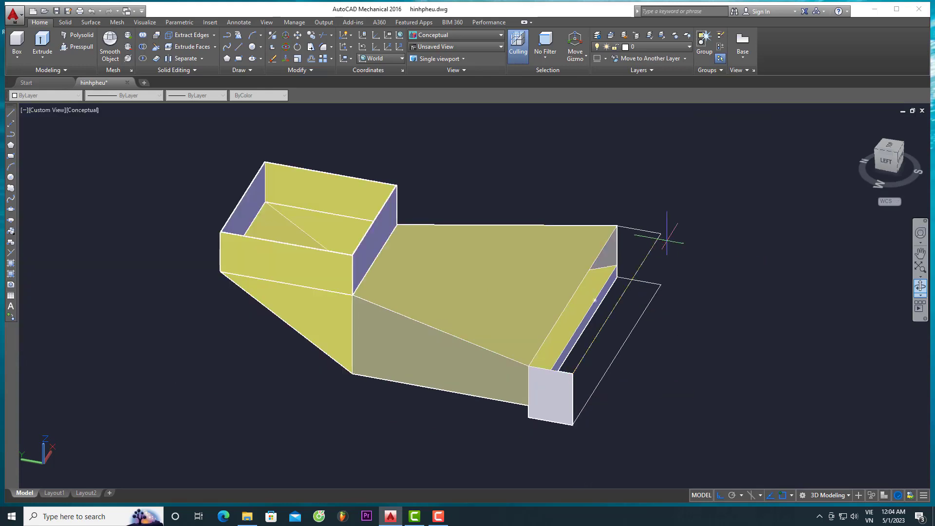
{"action": "left_click", "coordinate": [617, 226]}
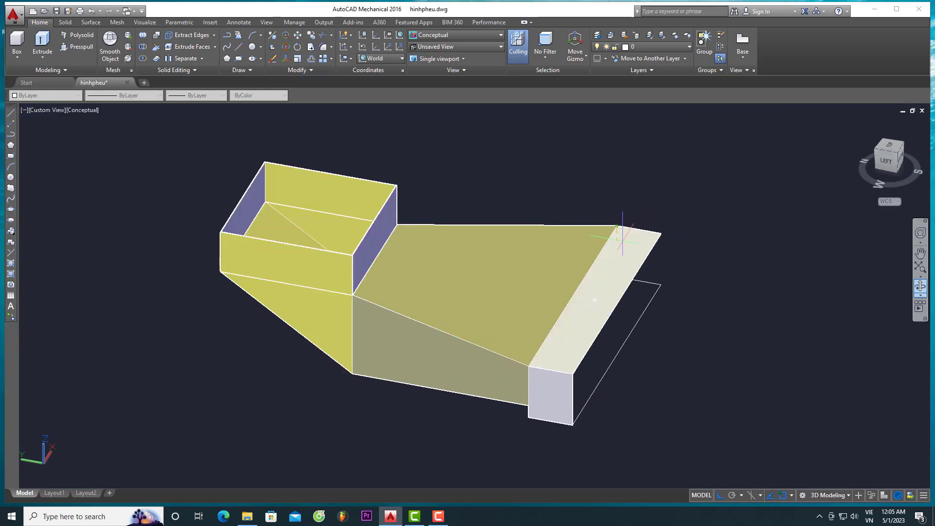
{"action": "left_click", "coordinate": [915, 291]}
{"action": "mouse_move", "coordinate": [810, 338]}
{"action": "left_mouse_down"}
{"action": "mouse_move", "coordinate": [740, 320]}
{"action": "mouse_move", "coordinate": [590, 240]}
{"action": "mouse_move", "coordinate": [611, 292]}
{"action": "left_mouse_up"}
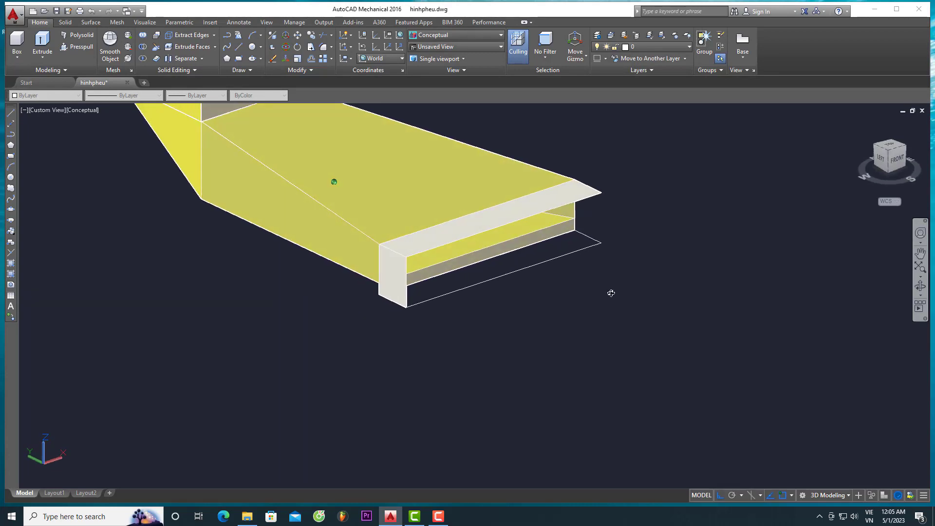
Step: Add a 3D face on the base strip's long outer side, viewed from the front-right
{"action": "middle_click_drag", "start_coordinate": [611, 292], "coordinate": [612, 379]}
{"action": "key", "text": "Escape"}
{"action": "type", "text": "f"}
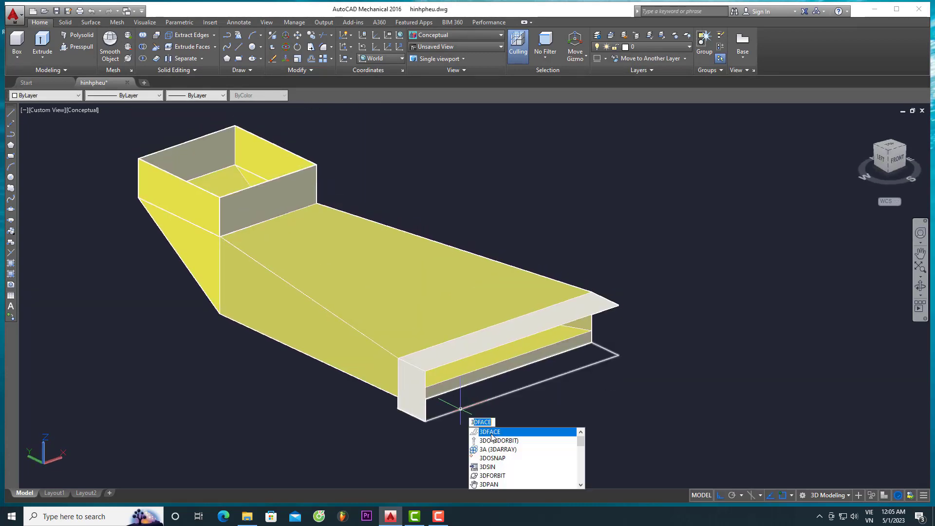
{"action": "key", "text": "Return"}
{"action": "left_click", "coordinate": [425, 420]}
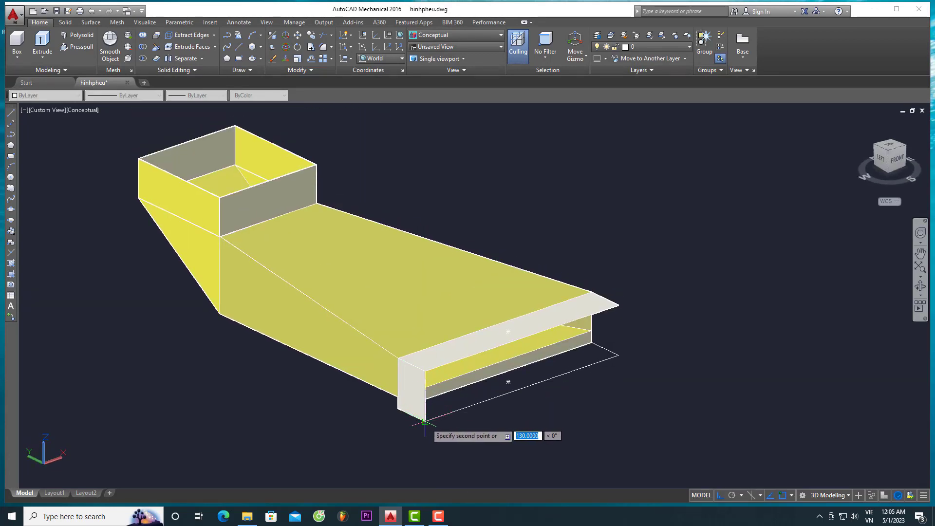
{"action": "left_click", "coordinate": [618, 306]}
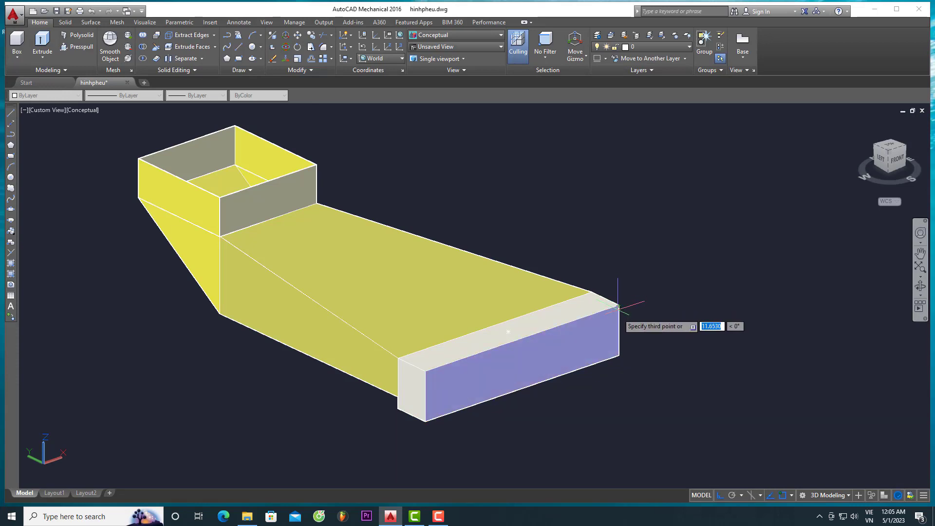
{"action": "key", "text": "Return"}
{"action": "left_click", "coordinate": [918, 288]}
{"action": "left_click_drag", "start_coordinate": [766, 313], "coordinate": [537, 337]}
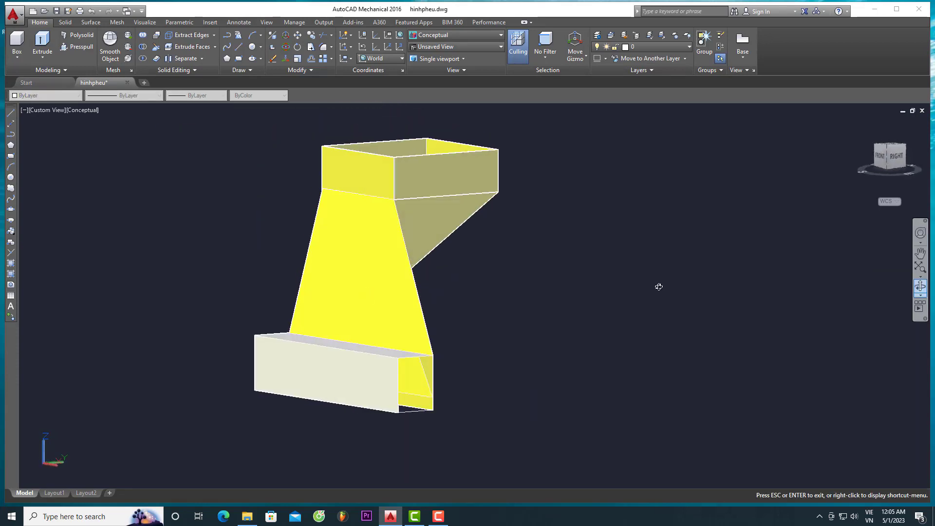
{"action": "scroll", "coordinate": [535, 335], "scroll_direction": "up", "scroll_amount": 3}
{"action": "scroll", "coordinate": [507, 341], "scroll_direction": "up", "scroll_amount": 4}
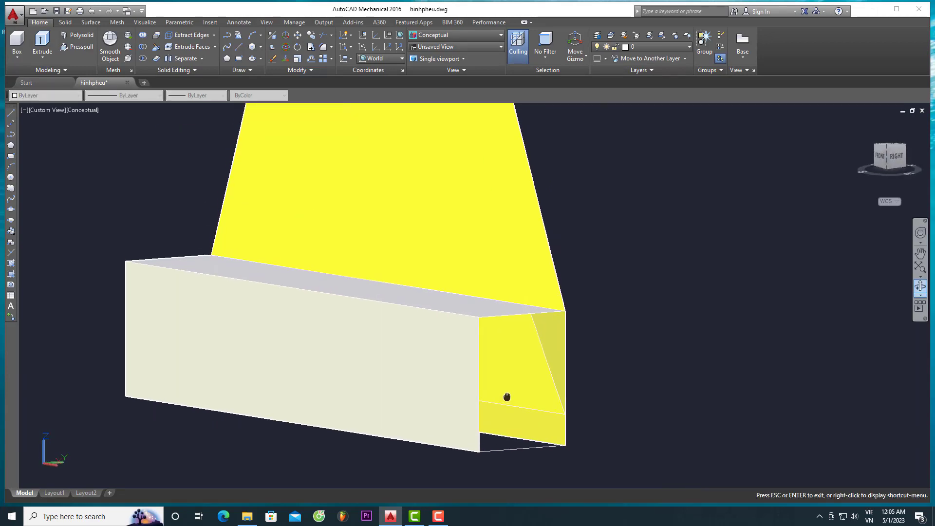
{"action": "key", "text": "Escape"}
Step: Close the end of the base strip with another four-corner 3D face
{"action": "type", "text": "3DFACE"}
{"action": "left_click", "coordinate": [525, 421]}
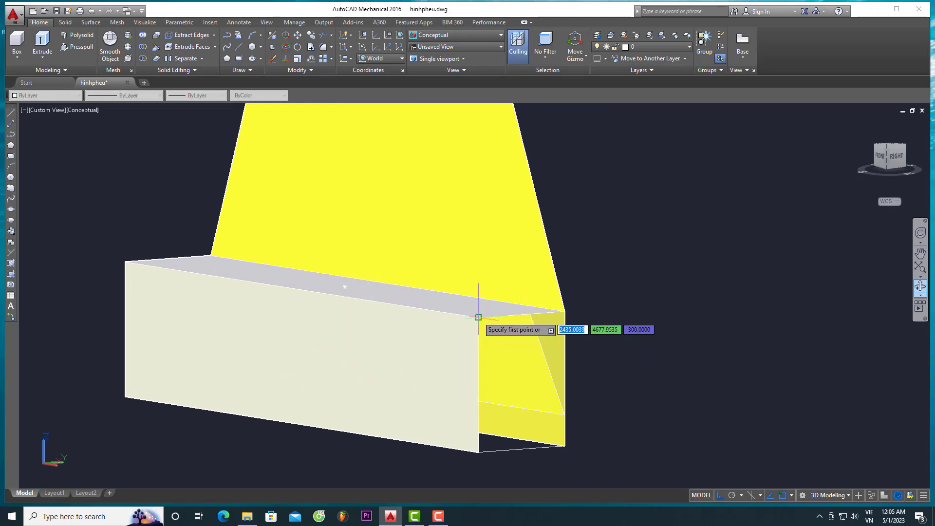
{"action": "left_click", "coordinate": [478, 451]}
{"action": "left_click", "coordinate": [564, 445]}
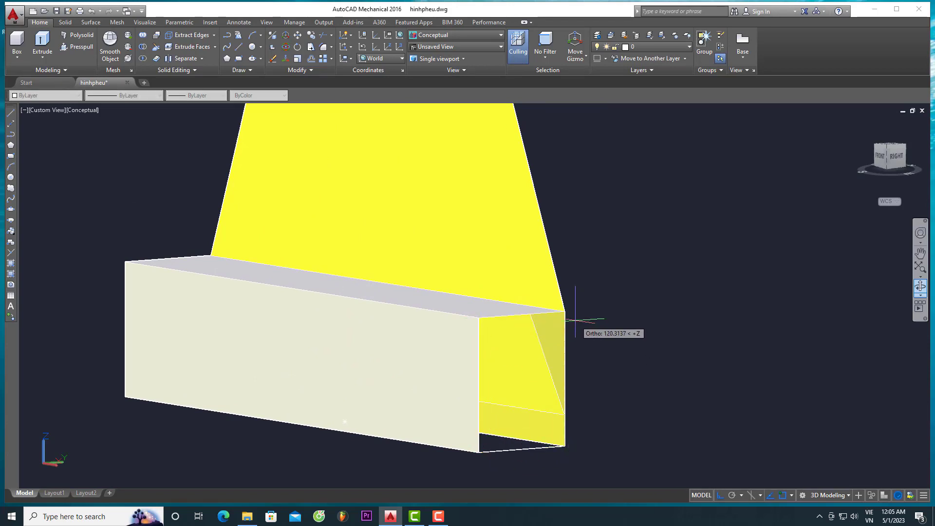
{"action": "left_click", "coordinate": [565, 310]}
{"action": "scroll", "coordinate": [567, 311], "scroll_direction": "down", "scroll_amount": 8}
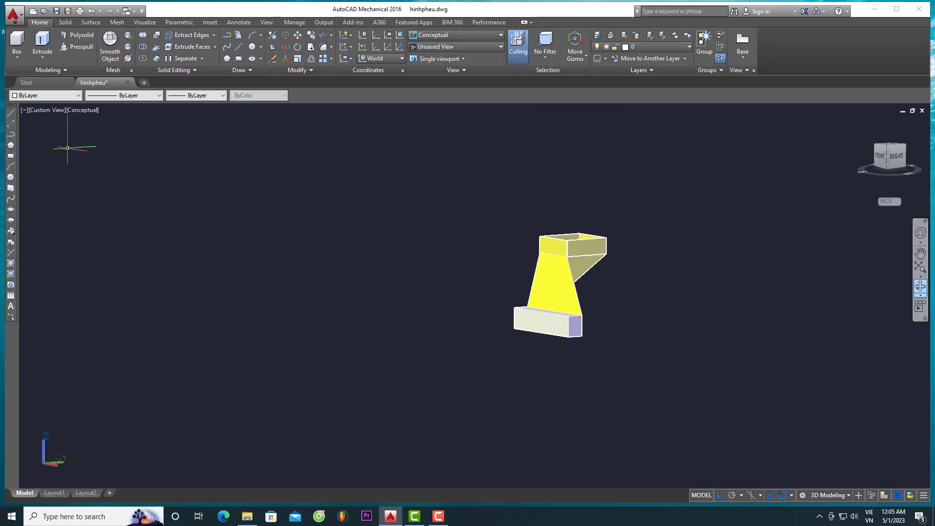
Step: In SW Isometric view, window-select every 3D face of the hopper and colour them Yellow
{"action": "left_click", "coordinate": [47, 111]}
{"action": "left_click", "coordinate": [61, 199]}
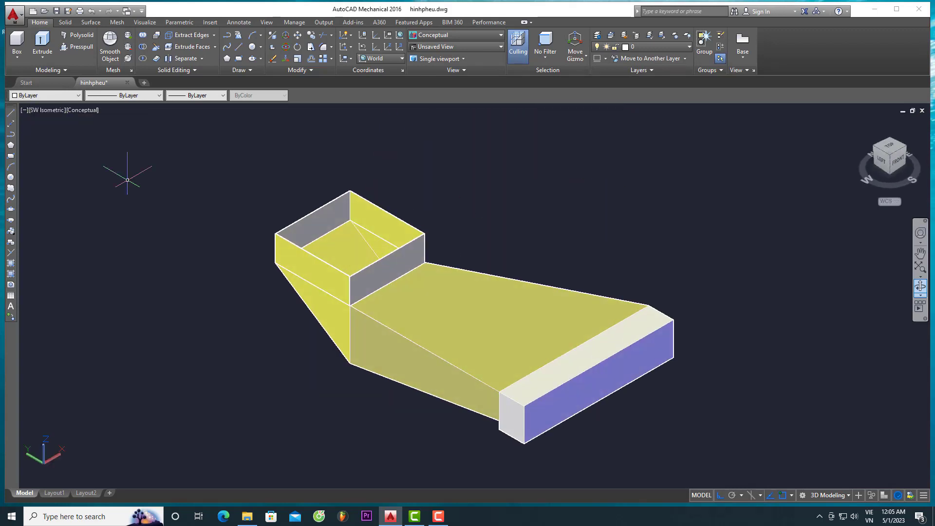
{"action": "scroll", "coordinate": [238, 169], "scroll_direction": "down", "scroll_amount": 2}
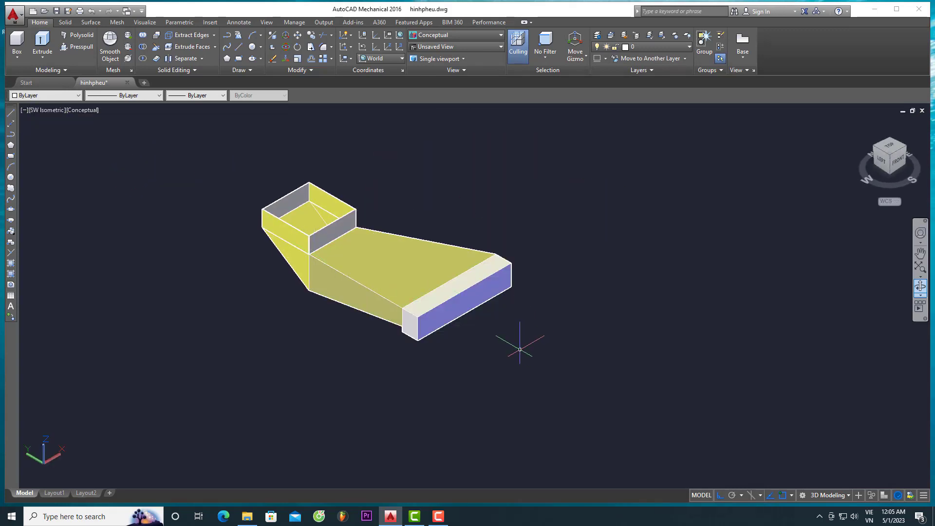
{"action": "left_click", "coordinate": [207, 128]}
{"action": "left_click", "coordinate": [47, 95]}
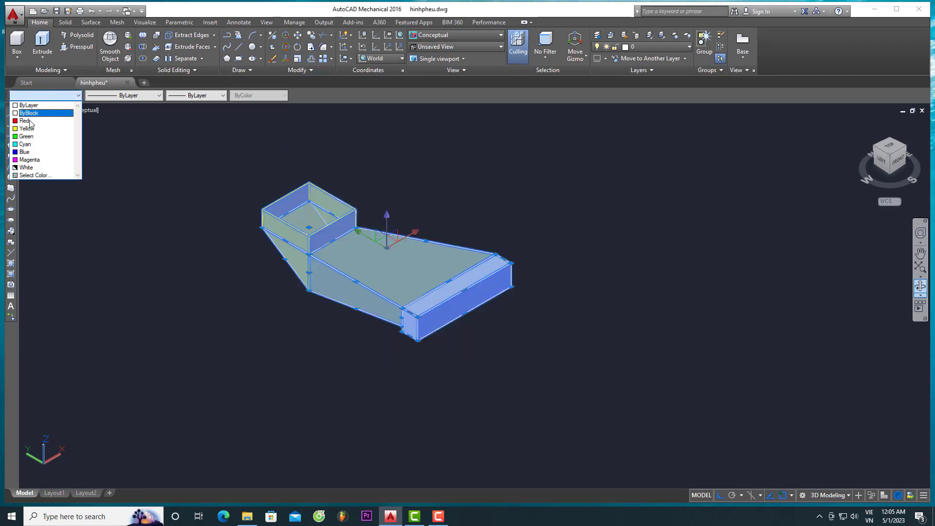
{"action": "left_click", "coordinate": [26, 128]}
{"action": "key", "text": "Escape"}
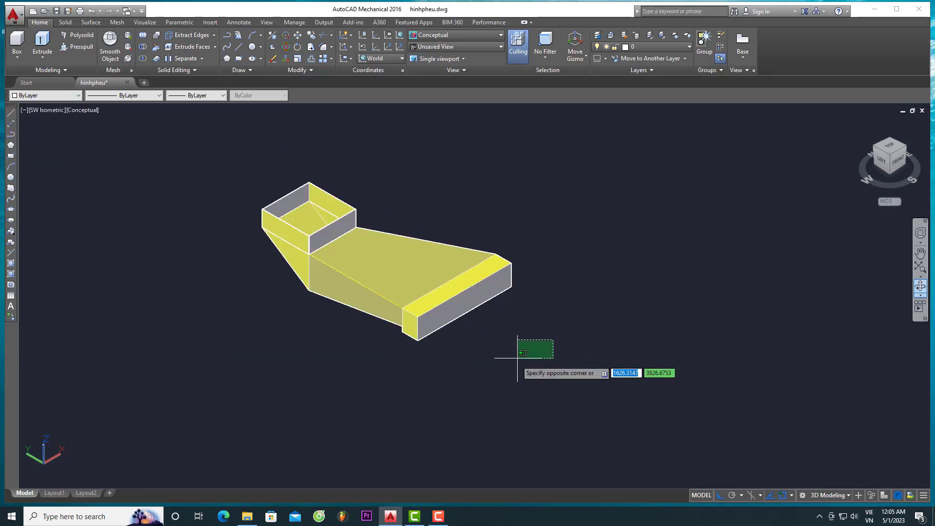
Step: Orbit the yellow hopper to inspect it from another side
{"action": "left_click", "coordinate": [922, 290]}
{"action": "mouse_move", "coordinate": [807, 332]}
{"action": "left_mouse_down"}
{"action": "mouse_move", "coordinate": [690, 279]}
{"action": "mouse_move", "coordinate": [527, 236]}
{"action": "mouse_move", "coordinate": [328, 294]}
{"action": "mouse_move", "coordinate": [330, 310]}
{"action": "mouse_move", "coordinate": [555, 317]}
{"action": "mouse_move", "coordinate": [451, 290]}
{"action": "mouse_move", "coordinate": [465, 301]}
{"action": "left_mouse_up"}
{"action": "key", "text": "Escape"}
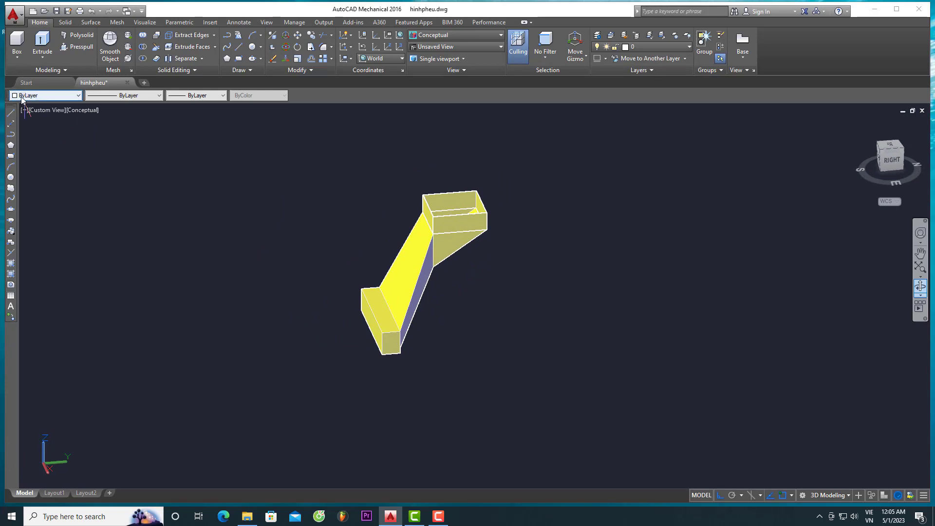
Step: View the hopper from Top and minimize the ribbon to panel names
{"action": "left_click", "coordinate": [22, 96]}
{"action": "left_click", "coordinate": [44, 110]}
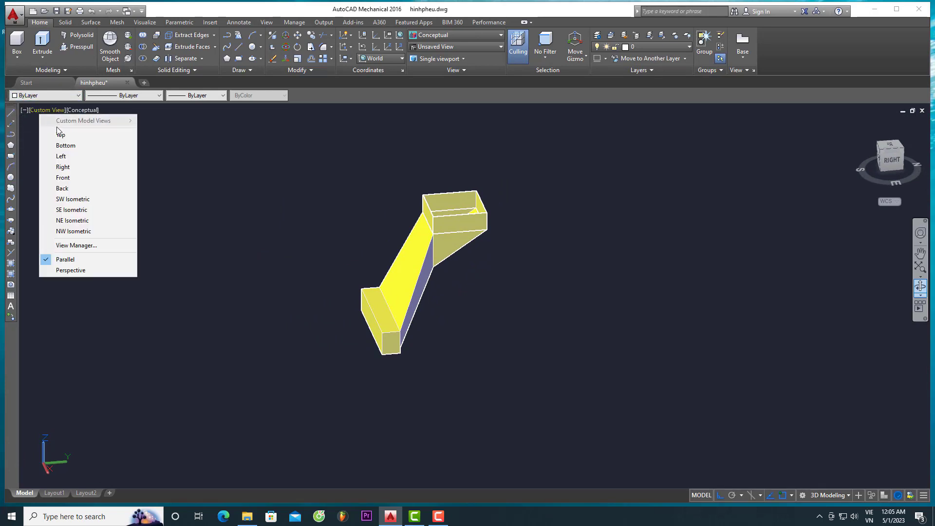
{"action": "left_click", "coordinate": [59, 135]}
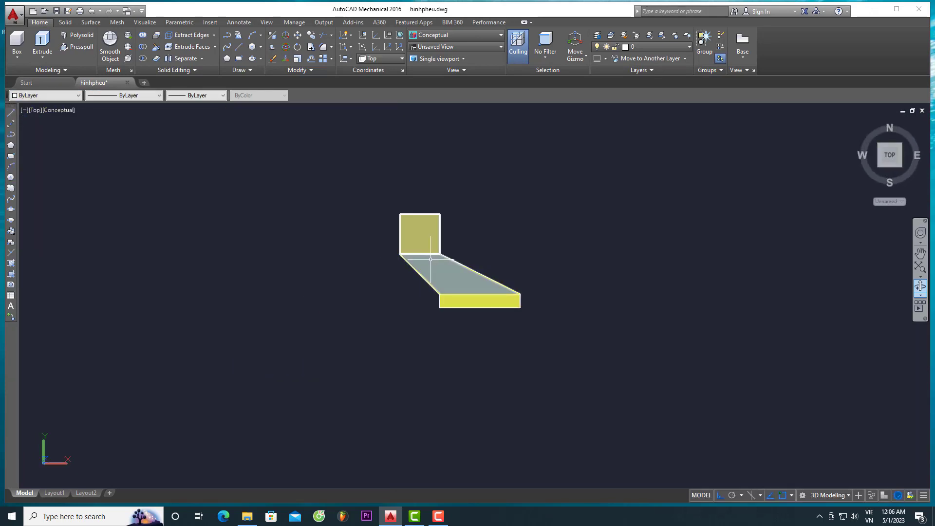
{"action": "left_click", "coordinate": [523, 22]}
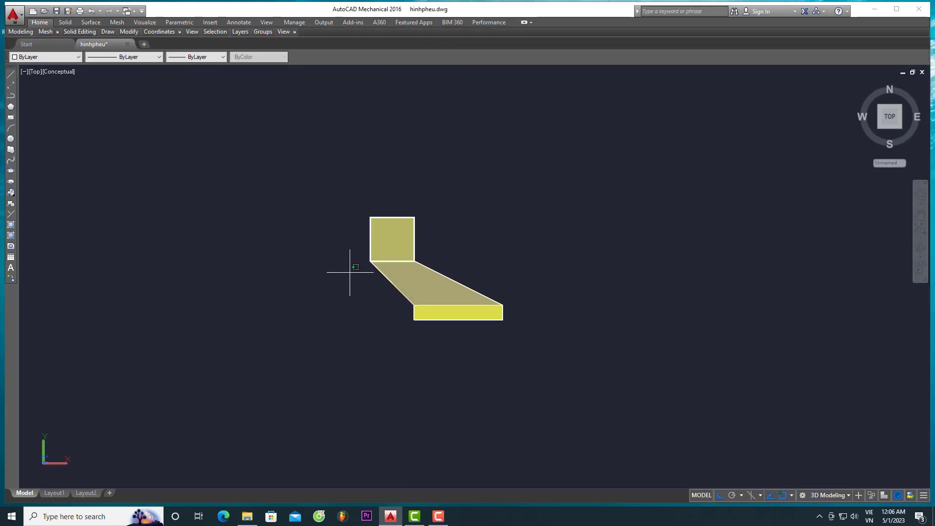
{"action": "scroll", "coordinate": [341, 272], "scroll_direction": "down", "scroll_amount": 1}
{"action": "scroll", "coordinate": [345, 269], "scroll_direction": "up", "scroll_amount": 1}
{"action": "scroll", "coordinate": [340, 271], "scroll_direction": "up", "scroll_amount": 3}
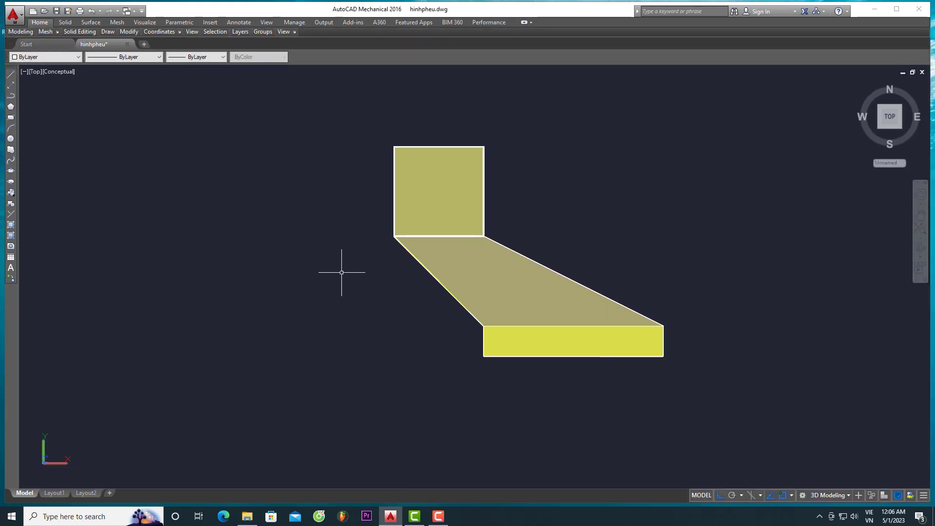
{"action": "scroll", "coordinate": [333, 268], "scroll_direction": "down", "scroll_amount": 2}
Step: Check the hopper from Bottom, Left, Right and Front views, then return to SW Isometric
{"action": "left_click", "coordinate": [34, 72]}
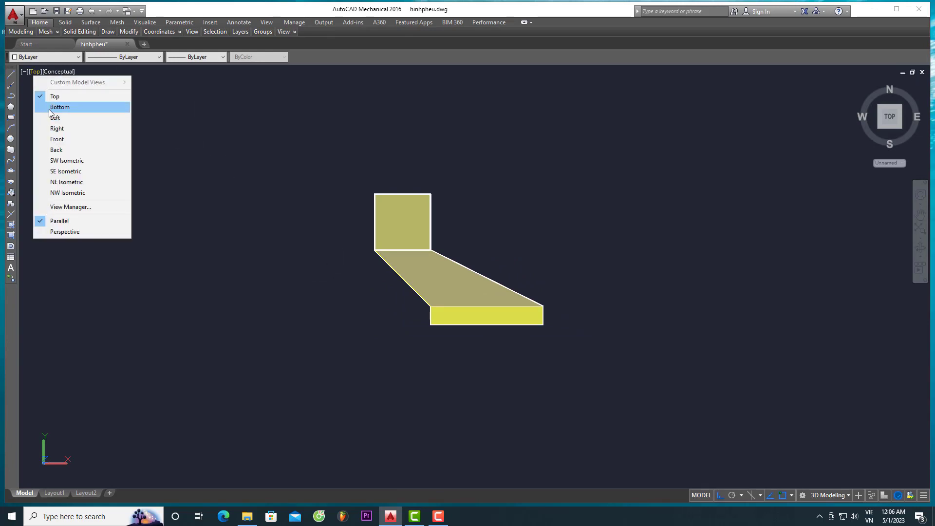
{"action": "left_click", "coordinate": [53, 107]}
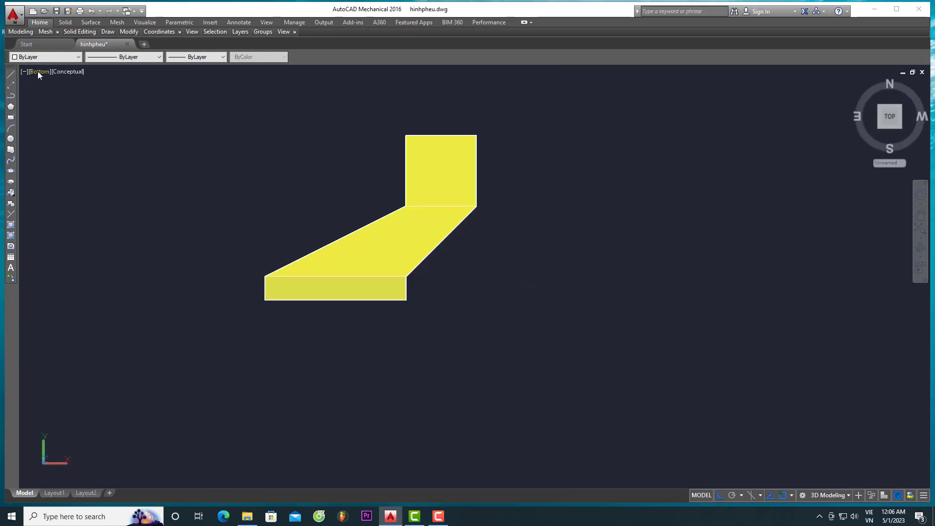
{"action": "left_click", "coordinate": [37, 72]}
{"action": "left_click", "coordinate": [54, 114]}
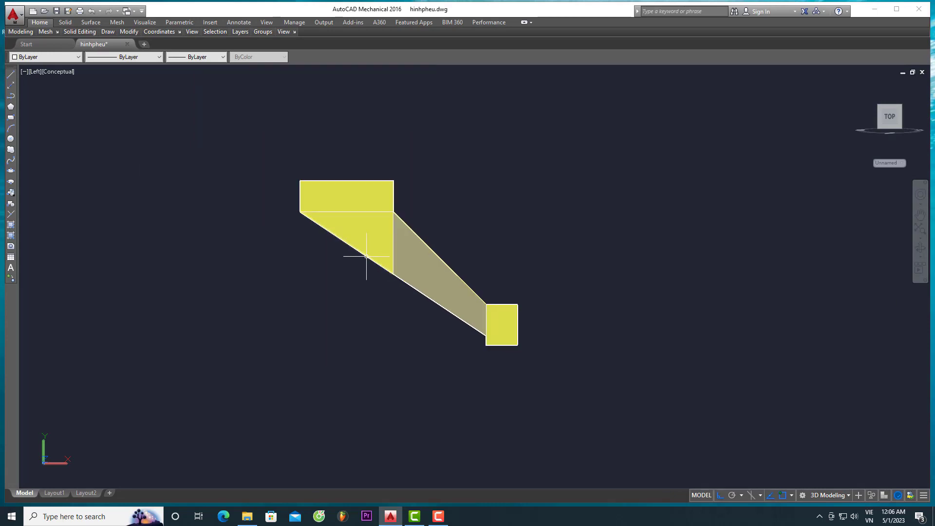
{"action": "left_click", "coordinate": [30, 72]}
{"action": "left_click", "coordinate": [73, 127]}
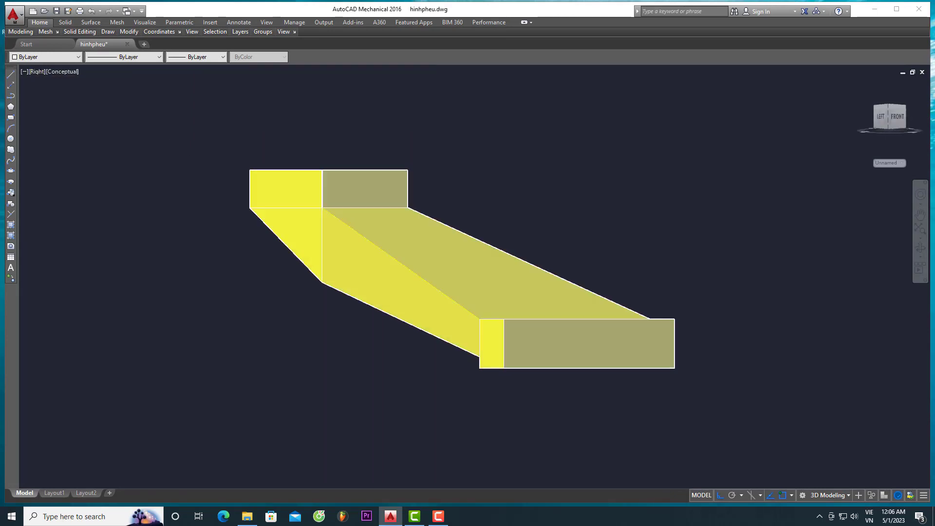
{"action": "left_click", "coordinate": [35, 73]}
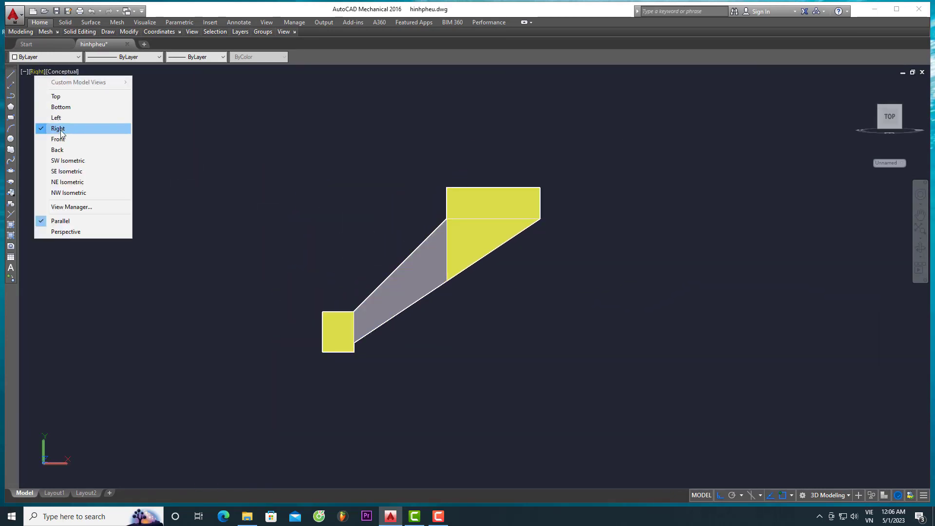
{"action": "left_click", "coordinate": [58, 139]}
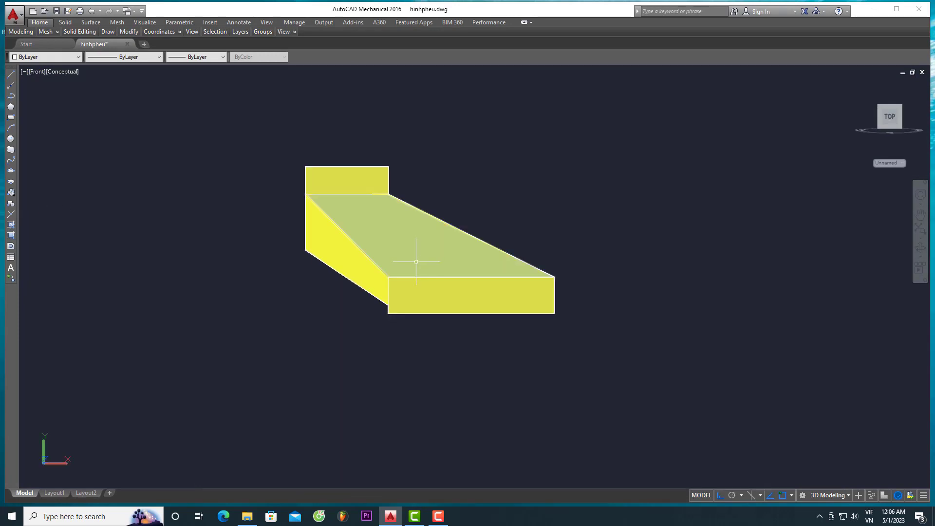
{"action": "left_click", "coordinate": [39, 72]}
{"action": "left_click", "coordinate": [57, 160]}
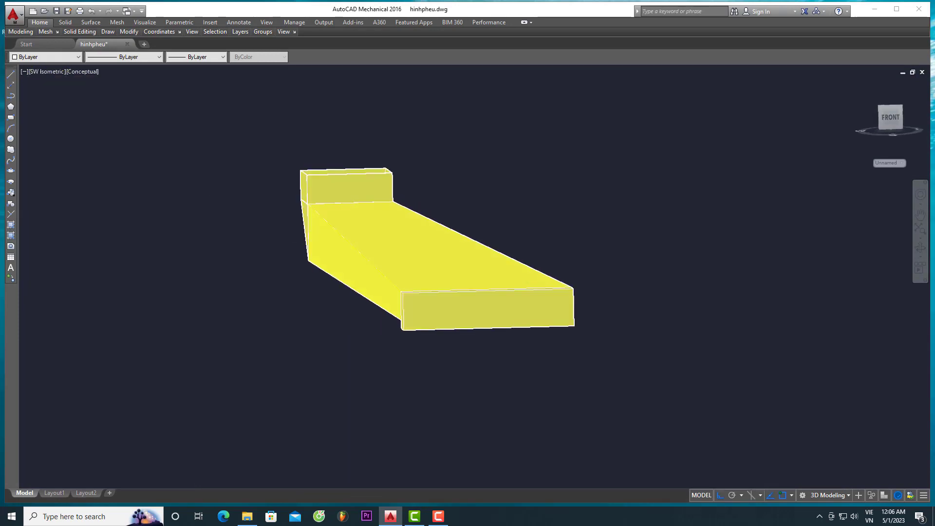
{"action": "middle_click_drag", "start_coordinate": [514, 327], "coordinate": [506, 300]}
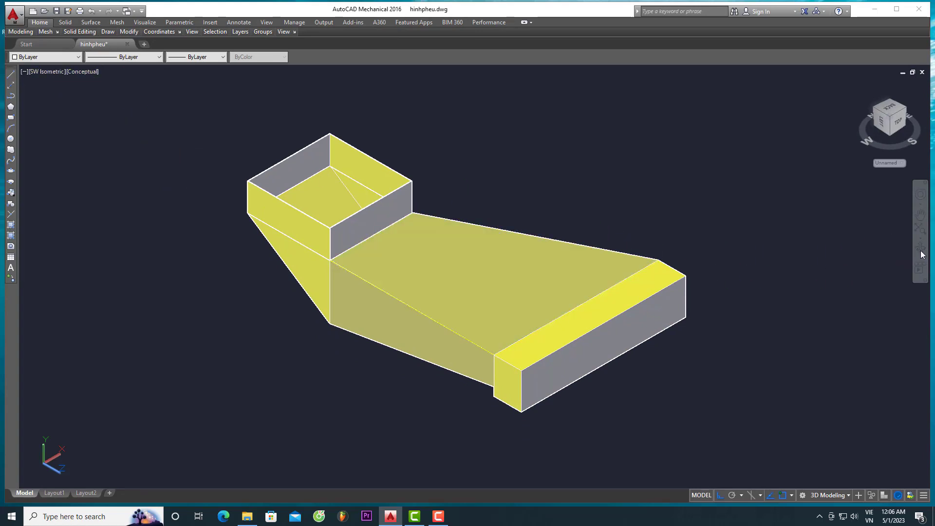
{"action": "mouse_move", "coordinate": [857, 303]}
{"action": "middle_mouse_down", "text": "shift"}
{"action": "mouse_move", "coordinate": [559, 300]}
{"action": "mouse_move", "coordinate": [445, 269]}
{"action": "mouse_move", "coordinate": [437, 201]}
{"action": "mouse_move", "coordinate": [628, 280]}
{"action": "mouse_move", "coordinate": [284, 267]}
{"action": "mouse_move", "coordinate": [382, 347]}
{"action": "mouse_move", "coordinate": [393, 224]}
{"action": "mouse_move", "coordinate": [457, 298]}
{"action": "mouse_move", "coordinate": [437, 232]}
{"action": "mouse_move", "coordinate": [382, 370]}
{"action": "middle_mouse_up", "text": "shift"}
{"action": "mouse_move", "coordinate": [794, 239]}
{"action": "left_mouse_down"}
{"action": "mouse_move", "coordinate": [484, 256]}
{"action": "mouse_move", "coordinate": [506, 289]}
{"action": "mouse_move", "coordinate": [578, 273]}
{"action": "mouse_move", "coordinate": [689, 273]}
{"action": "left_mouse_up"}
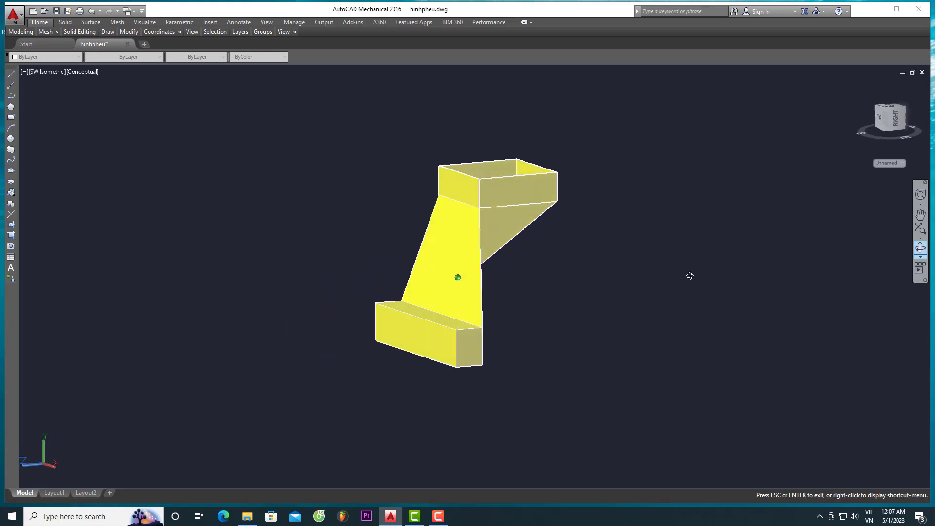
{"action": "mouse_move", "coordinate": [595, 175]}
{"action": "left_mouse_down"}
{"action": "mouse_move", "coordinate": [492, 280]}
{"action": "mouse_move", "coordinate": [415, 234]}
{"action": "left_mouse_up"}
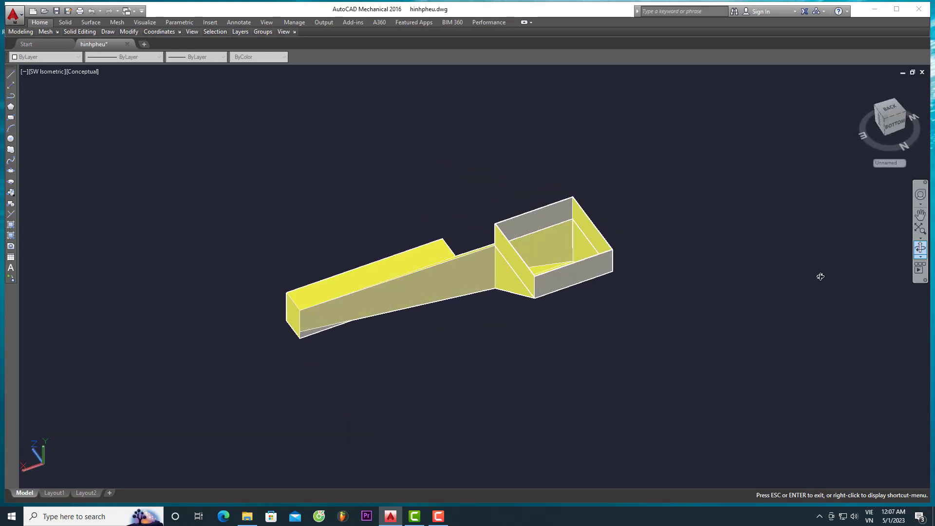
{"action": "mouse_move", "coordinate": [821, 276]}
{"action": "left_mouse_down"}
{"action": "mouse_move", "coordinate": [638, 232]}
{"action": "mouse_move", "coordinate": [697, 178]}
{"action": "mouse_move", "coordinate": [575, 213]}
{"action": "left_mouse_up"}
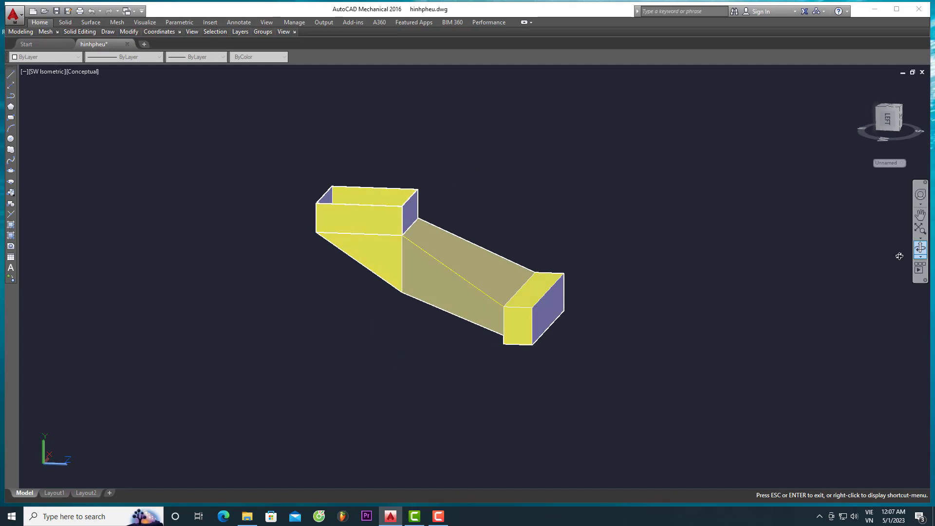
{"action": "mouse_move", "coordinate": [899, 256]}
{"action": "left_mouse_down"}
{"action": "mouse_move", "coordinate": [705, 190]}
{"action": "mouse_move", "coordinate": [340, 207]}
{"action": "mouse_move", "coordinate": [510, 219]}
{"action": "mouse_move", "coordinate": [681, 215]}
{"action": "mouse_move", "coordinate": [565, 265]}
{"action": "mouse_move", "coordinate": [659, 238]}
{"action": "mouse_move", "coordinate": [428, 203]}
{"action": "mouse_move", "coordinate": [509, 214]}
{"action": "mouse_move", "coordinate": [590, 209]}
{"action": "mouse_move", "coordinate": [586, 158]}
{"action": "mouse_move", "coordinate": [531, 138]}
{"action": "mouse_move", "coordinate": [437, 181]}
{"action": "mouse_move", "coordinate": [401, 231]}
{"action": "left_mouse_up"}
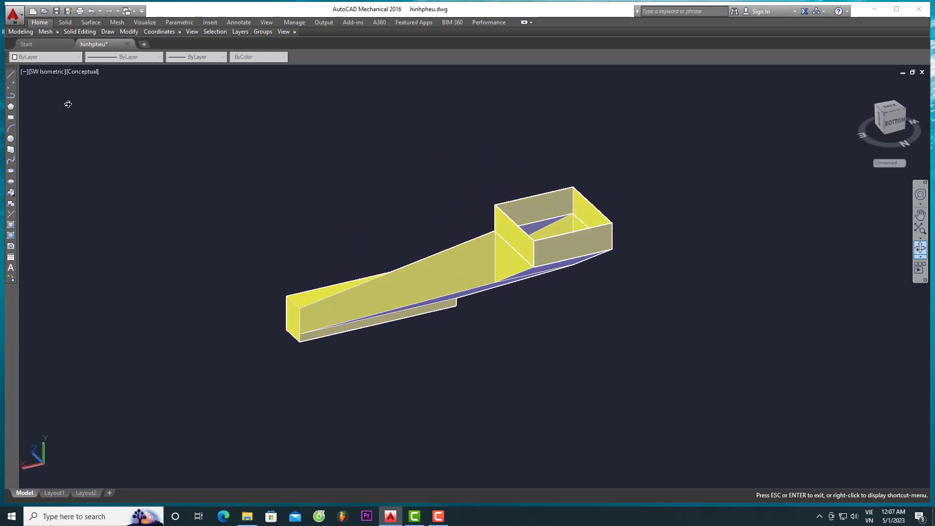
{"action": "key", "text": "Escape"}
Step: Show the hopper from the SE Isometric view, centred in the drawing area
{"action": "left_click", "coordinate": [51, 73]}
{"action": "left_click", "coordinate": [73, 177]}
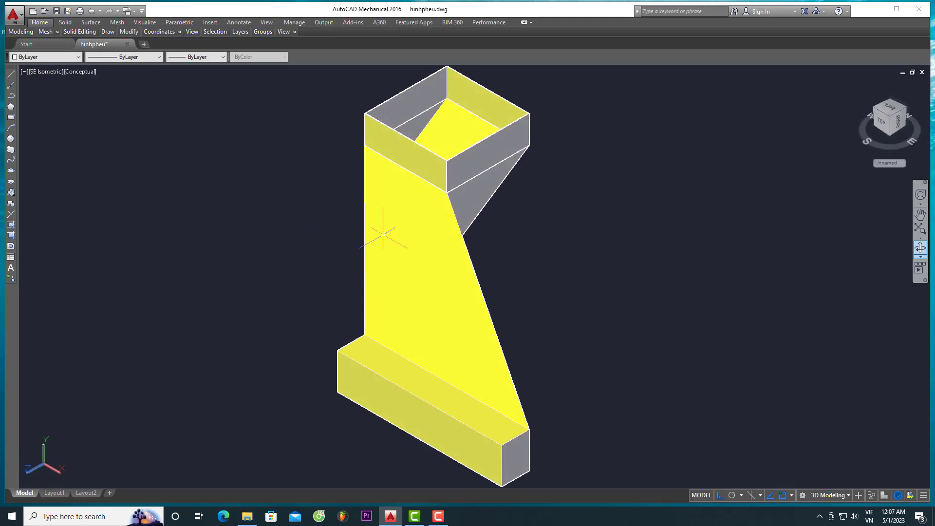
{"action": "scroll", "coordinate": [383, 234], "scroll_direction": "down", "scroll_amount": 3}
{"action": "scroll", "coordinate": [383, 234], "scroll_direction": "up", "scroll_amount": 3}
{"action": "scroll", "coordinate": [239, 236], "scroll_direction": "down", "scroll_amount": 3}
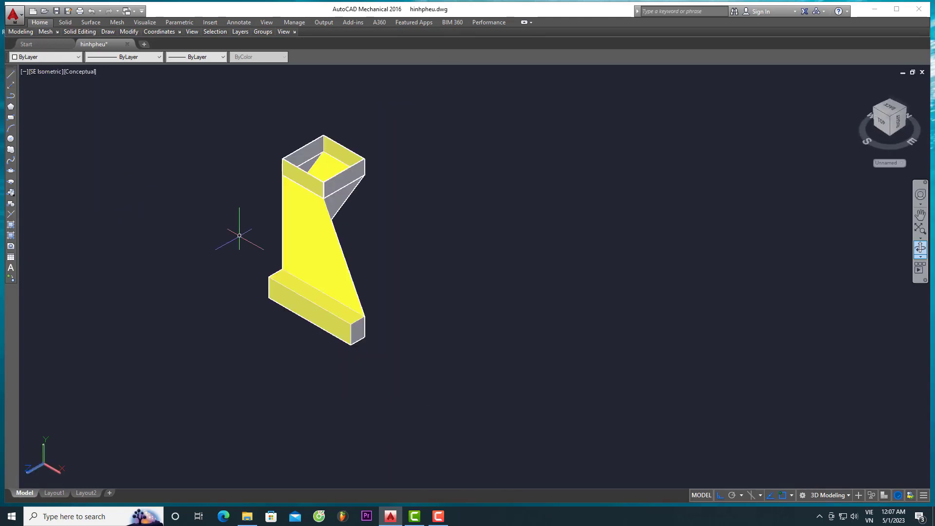
{"action": "middle_click_drag", "start_coordinate": [239, 235], "coordinate": [298, 243]}
Step: Check the hopper in Hidden visual style, then restore Conceptual shading
{"action": "left_click", "coordinate": [76, 73]}
{"action": "left_click", "coordinate": [102, 118]}
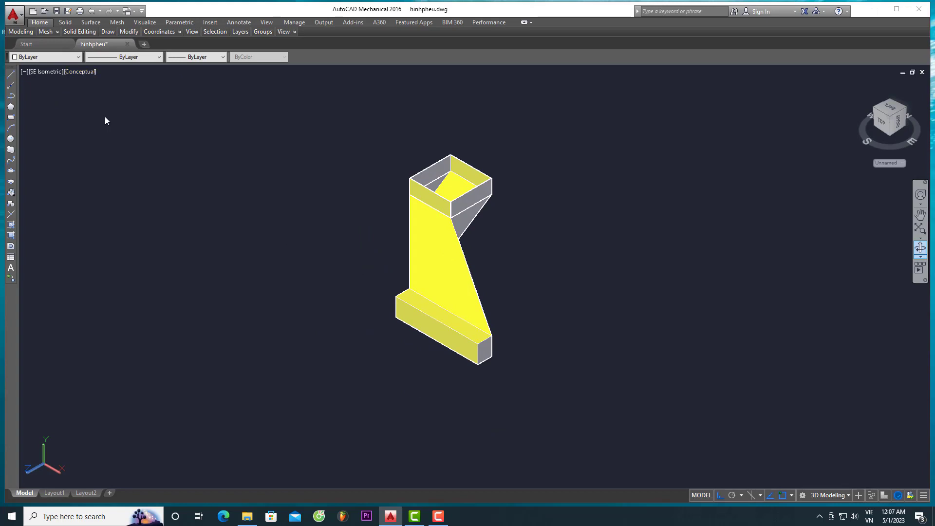
{"action": "left_click", "coordinate": [66, 72]}
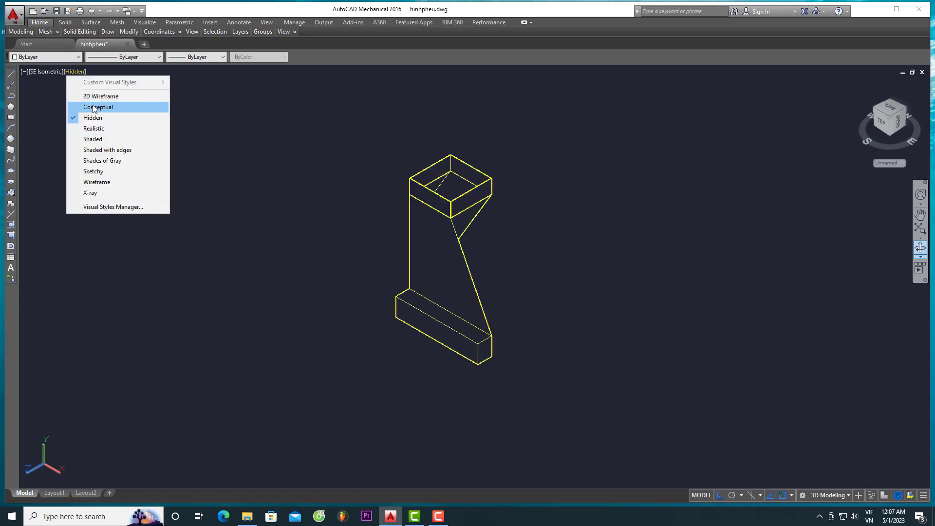
{"action": "left_click", "coordinate": [74, 105]}
{"action": "scroll", "coordinate": [67, 107], "scroll_direction": "down", "scroll_amount": 1}
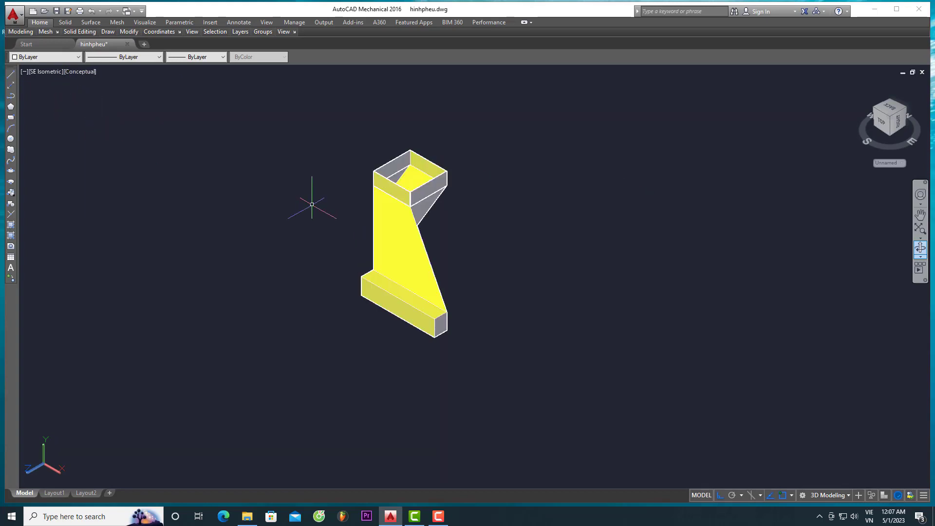
{"action": "scroll", "coordinate": [311, 203], "scroll_direction": "up", "scroll_amount": 2}
{"action": "middle_click_drag", "start_coordinate": [309, 202], "coordinate": [285, 232]}
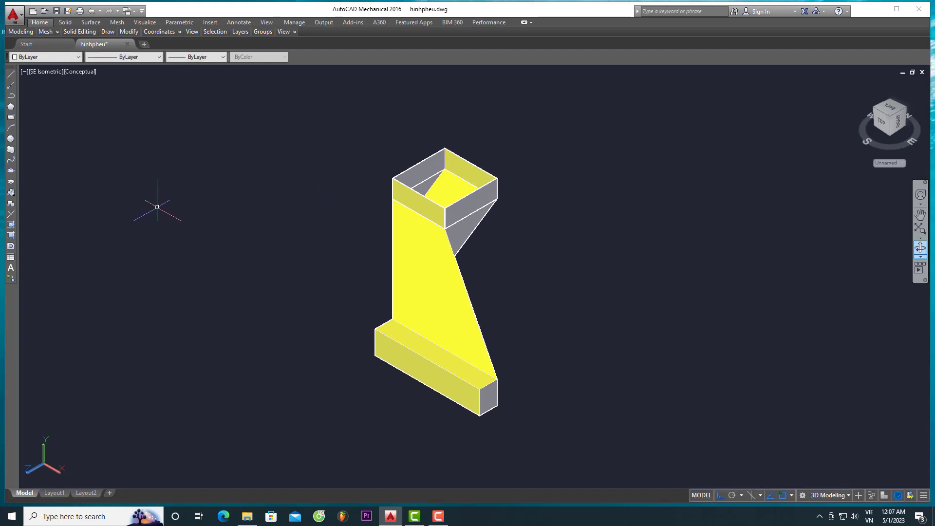